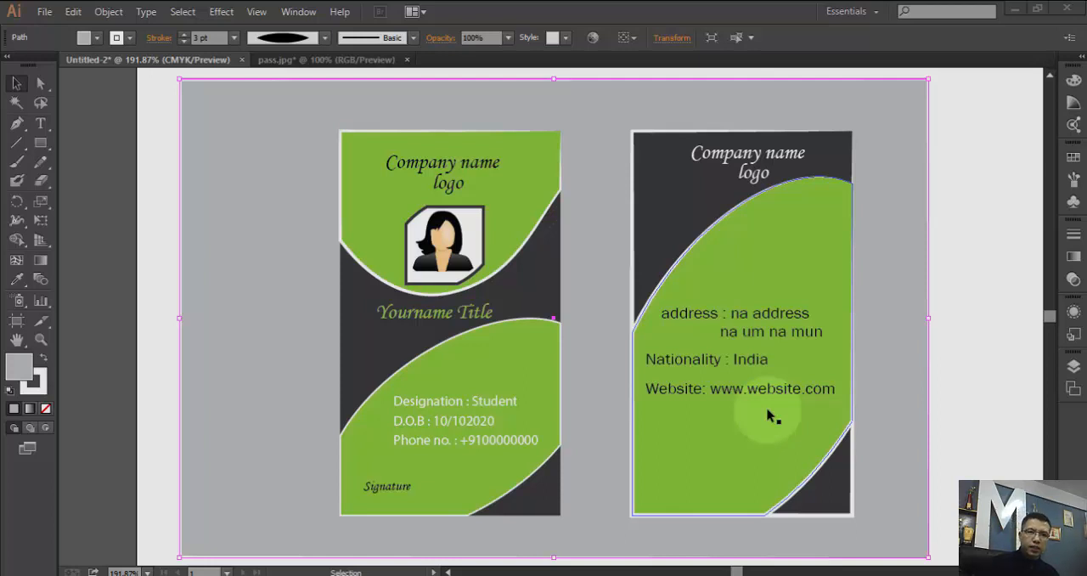
pyautogui.click(563, 388)
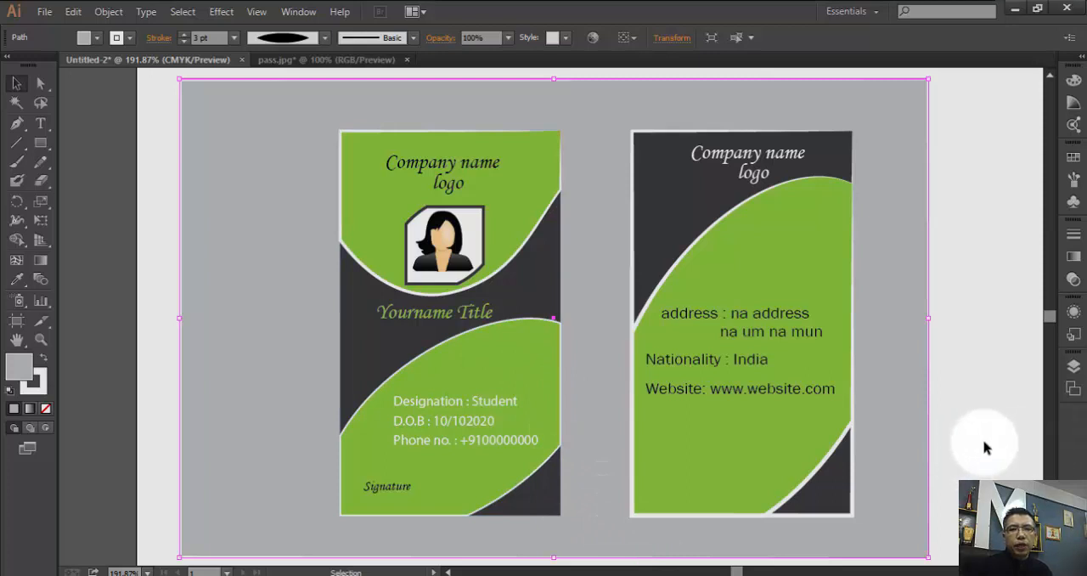
pyautogui.click(993, 281)
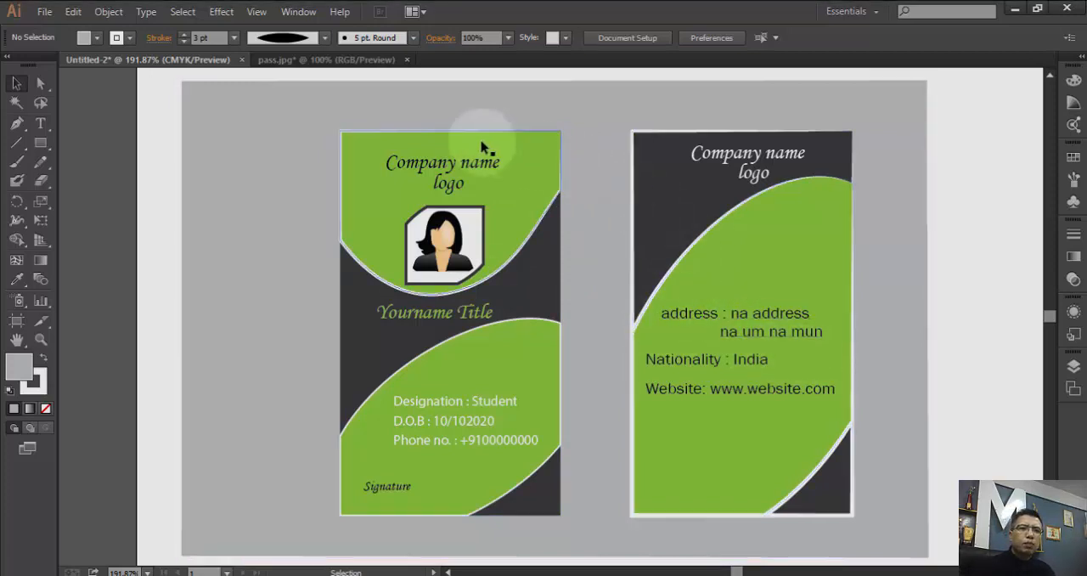
pyautogui.click(447, 187)
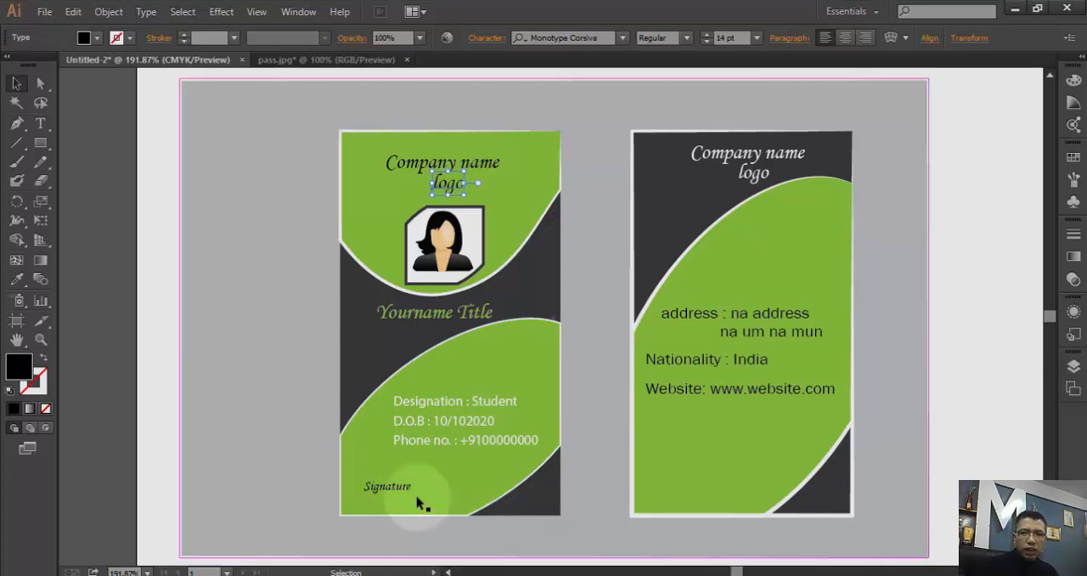
# - Copy the front card's "Signature" text and place the duplicate in the lower-left area of the back card
pyautogui.click(378, 486)
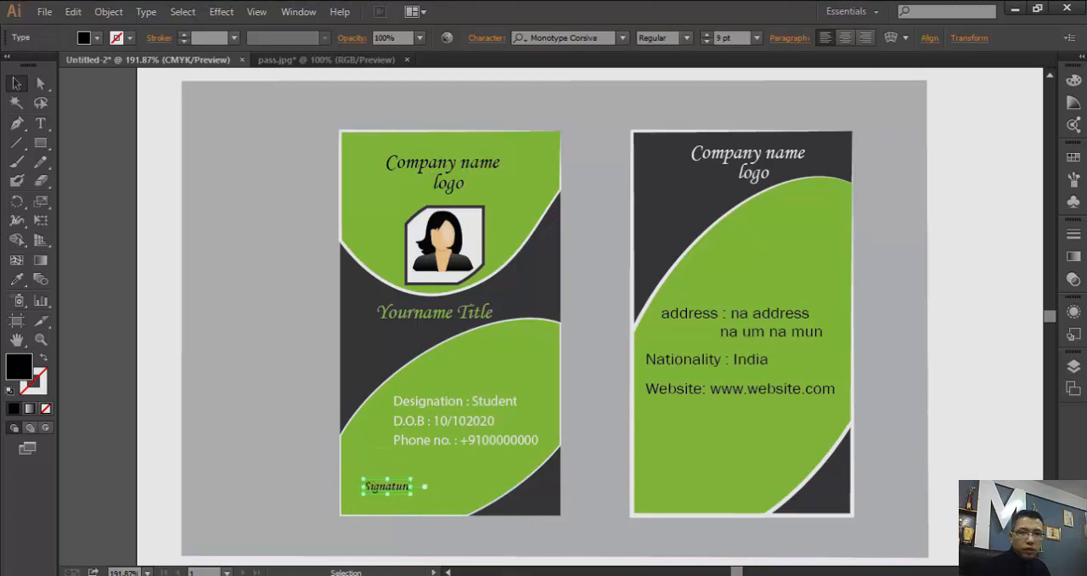
pyautogui.keyDown('shift'); pyautogui.click(694, 463); pyautogui.keyUp('shift')
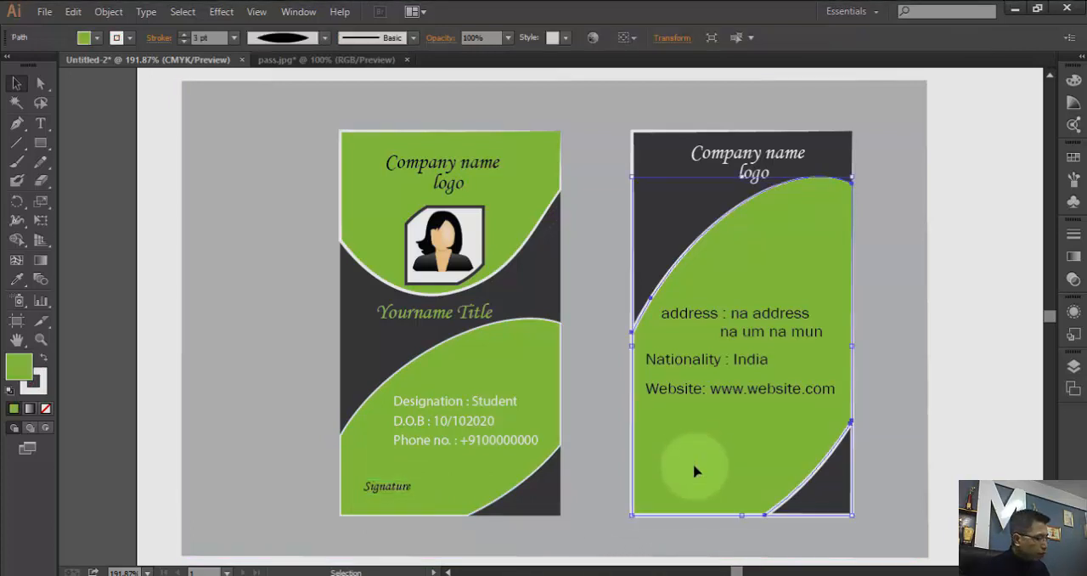
pyautogui.hotkey('ctrl', 'v')
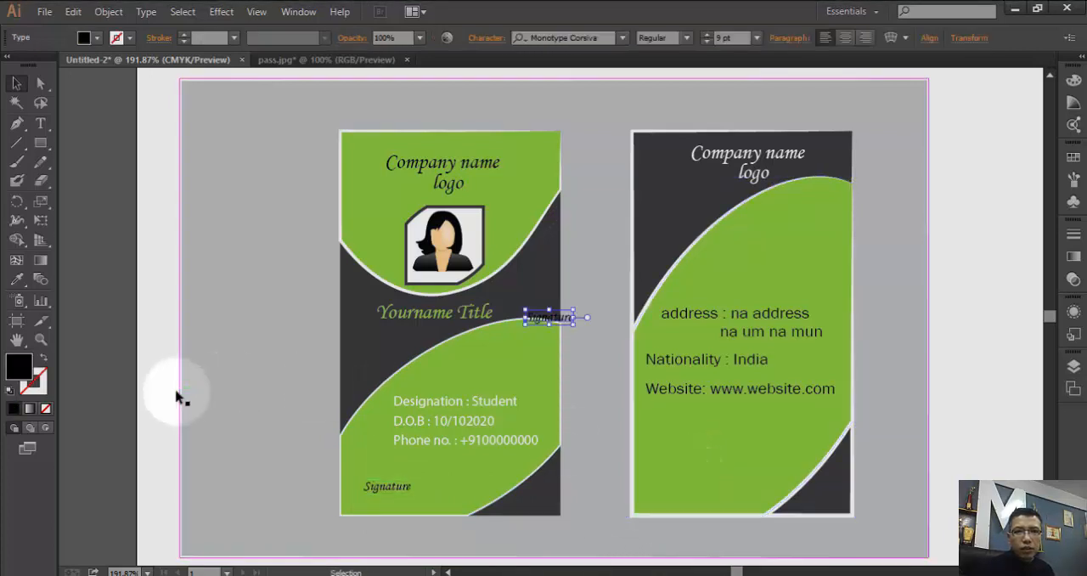
pyautogui.moveTo(551, 322)
pyautogui.mouseDown()
pyautogui.moveTo(724, 502)
pyautogui.moveTo(702, 482)
pyautogui.moveTo(690, 493)
pyautogui.mouseUp()
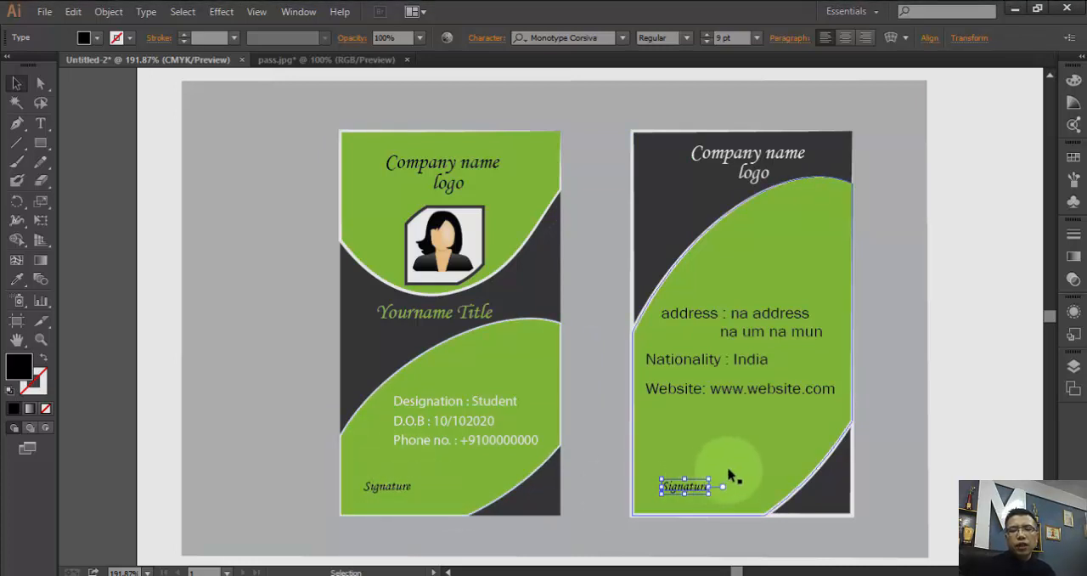
pyautogui.click(687, 498)
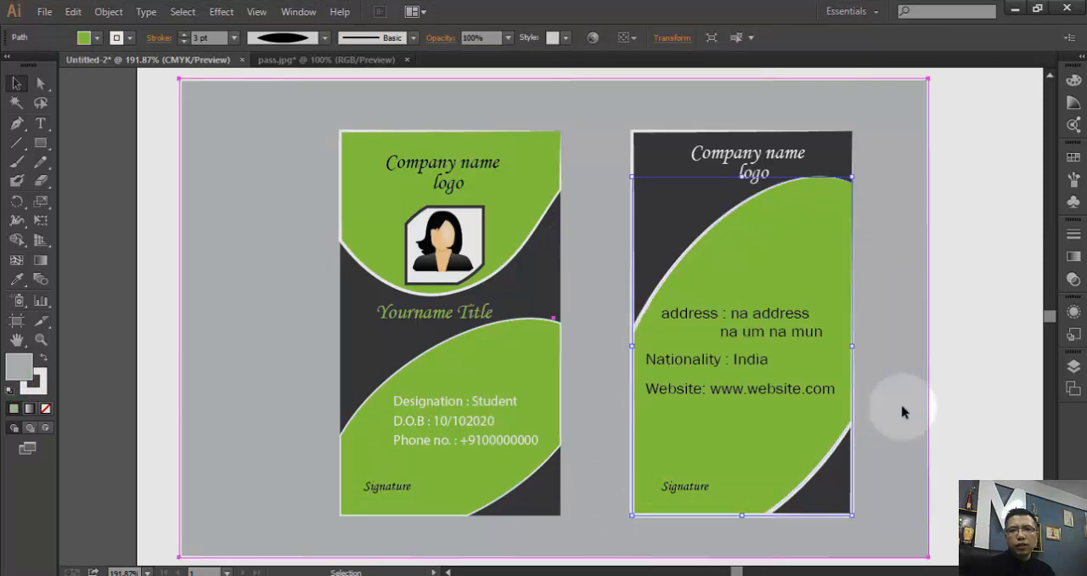
pyautogui.click(953, 393)
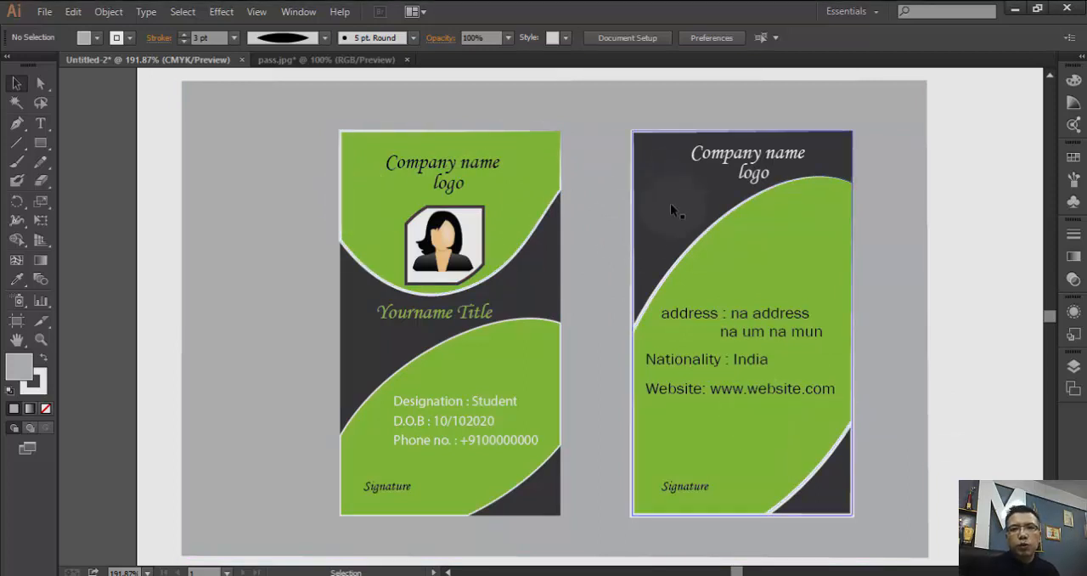
pyautogui.click(600, 224)
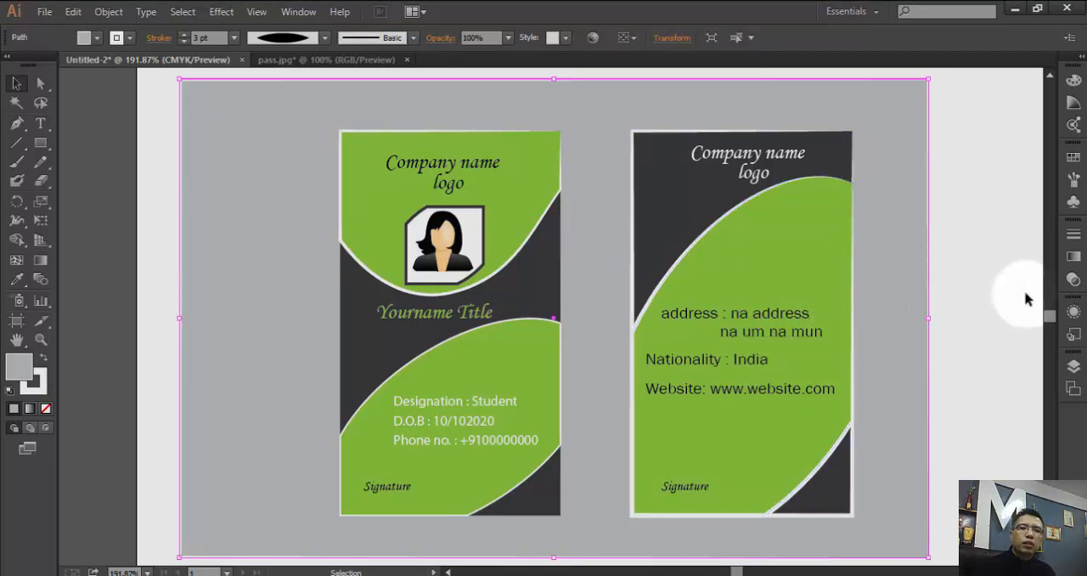
pyautogui.click(954, 278)
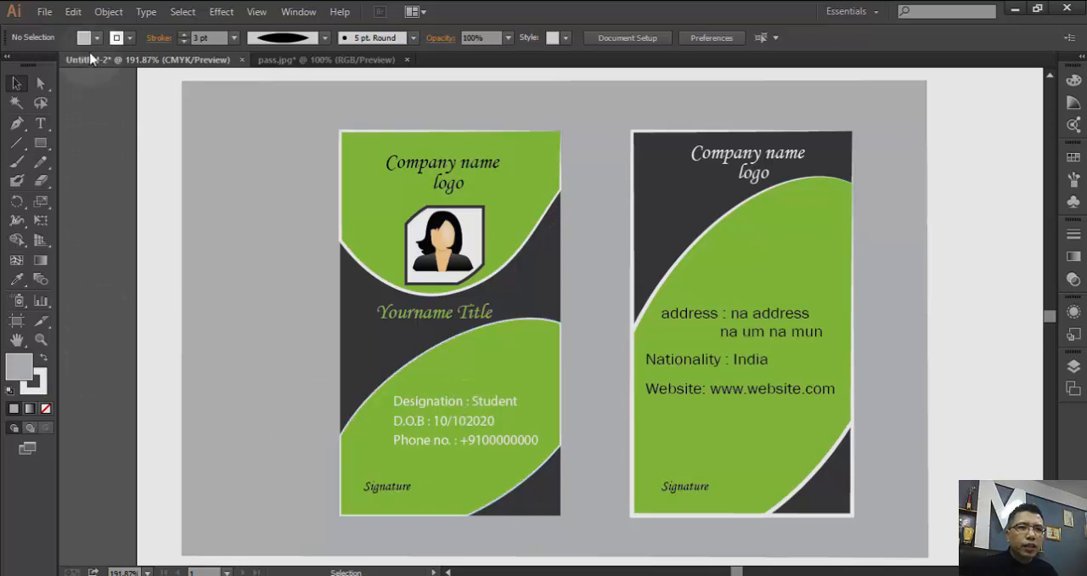
# - Create a new A4 document in landscape orientation with one artboard
pyautogui.click(45, 17)
pyautogui.click(64, 29)
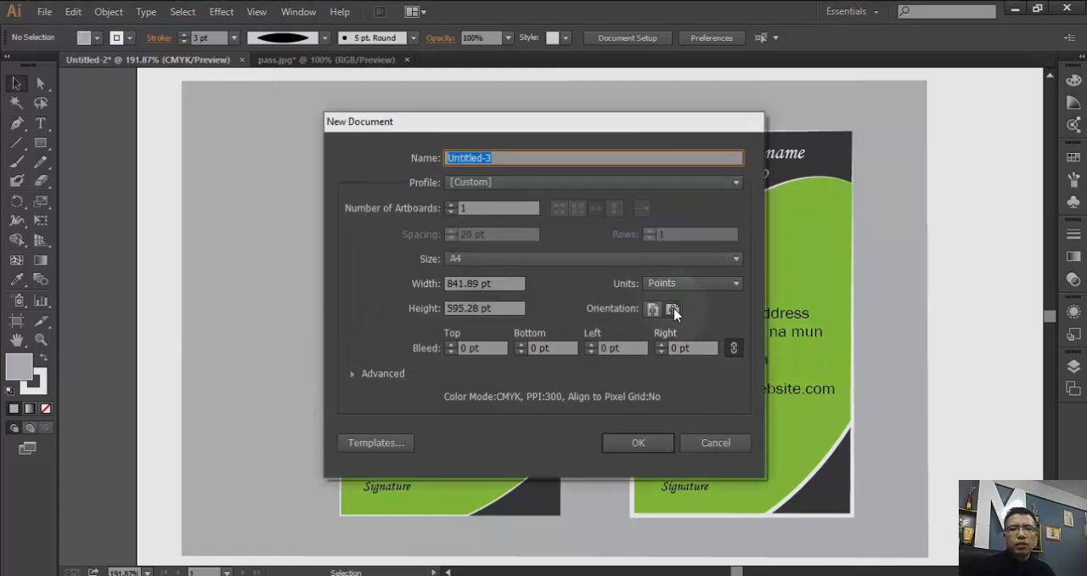
pyautogui.click(674, 309)
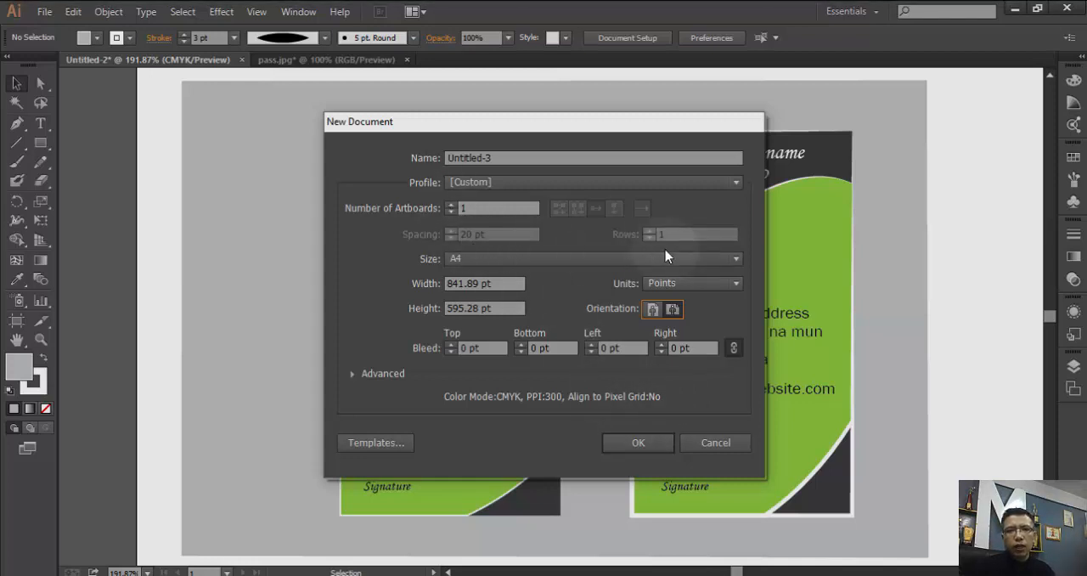
pyautogui.click(450, 205)
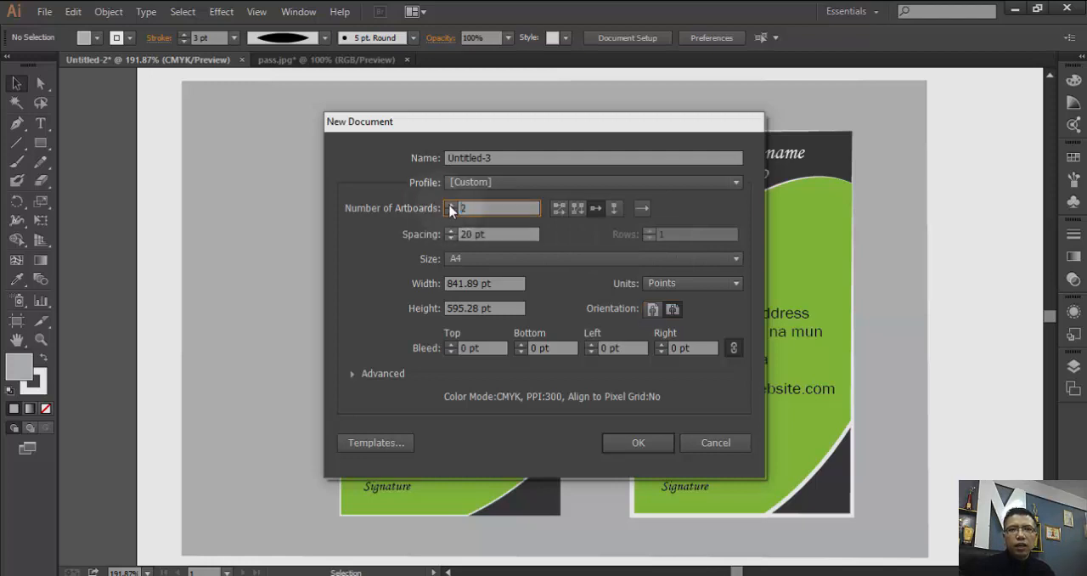
pyautogui.click(473, 209)
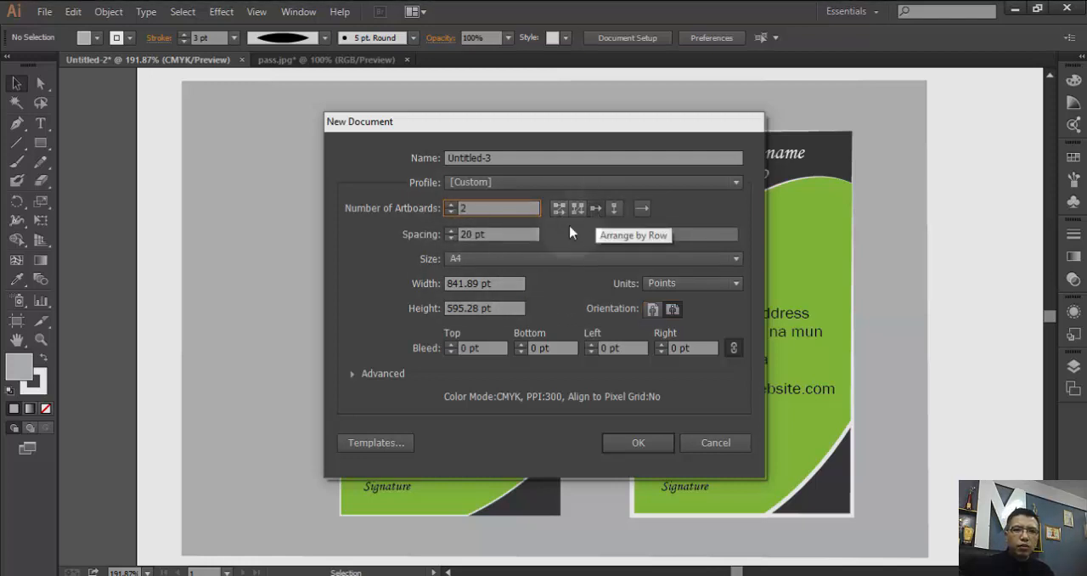
pyautogui.click(596, 210)
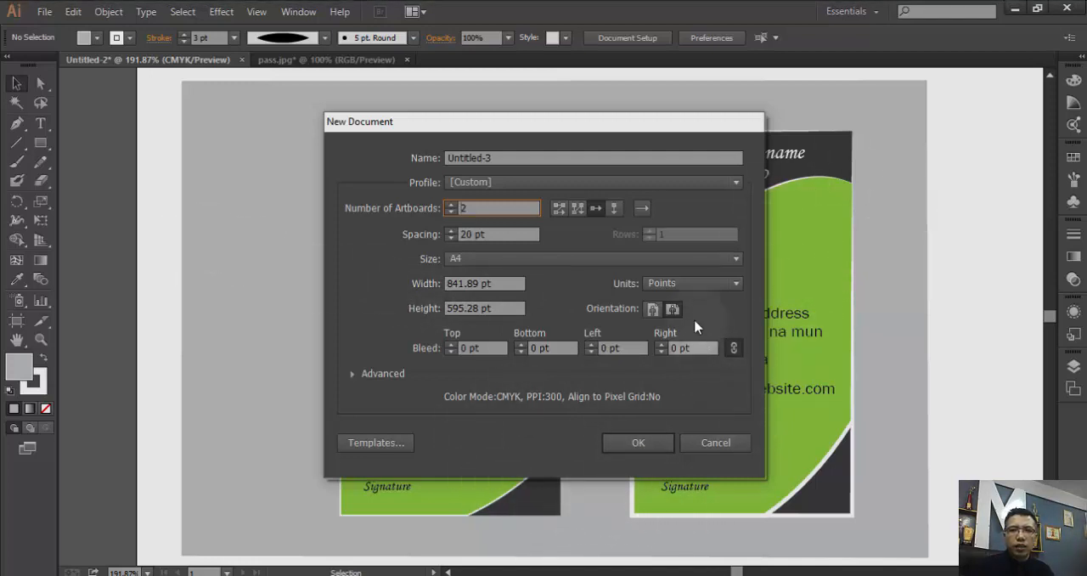
pyautogui.click(450, 212)
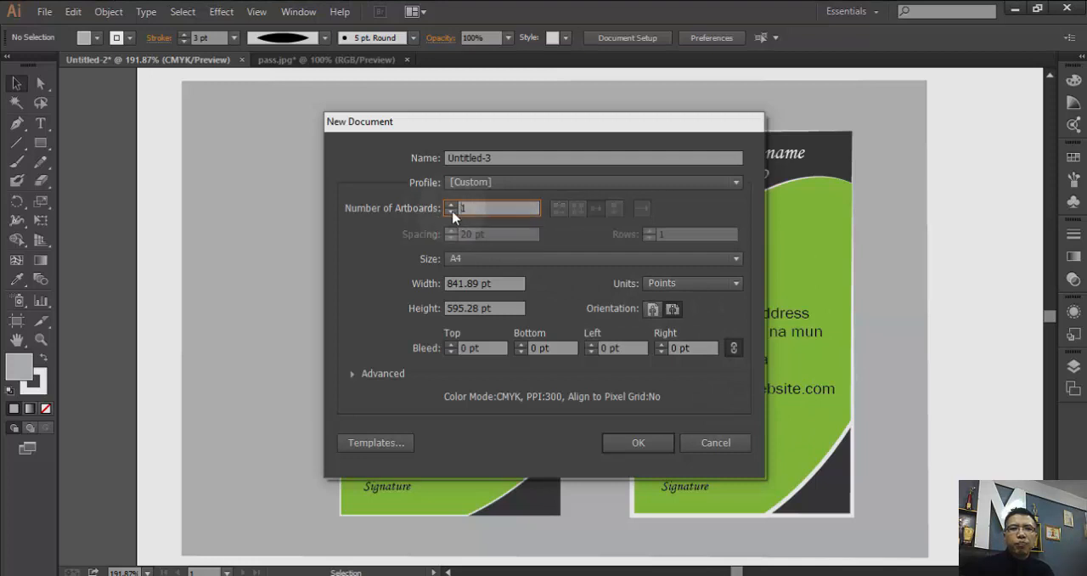
pyautogui.click(638, 443)
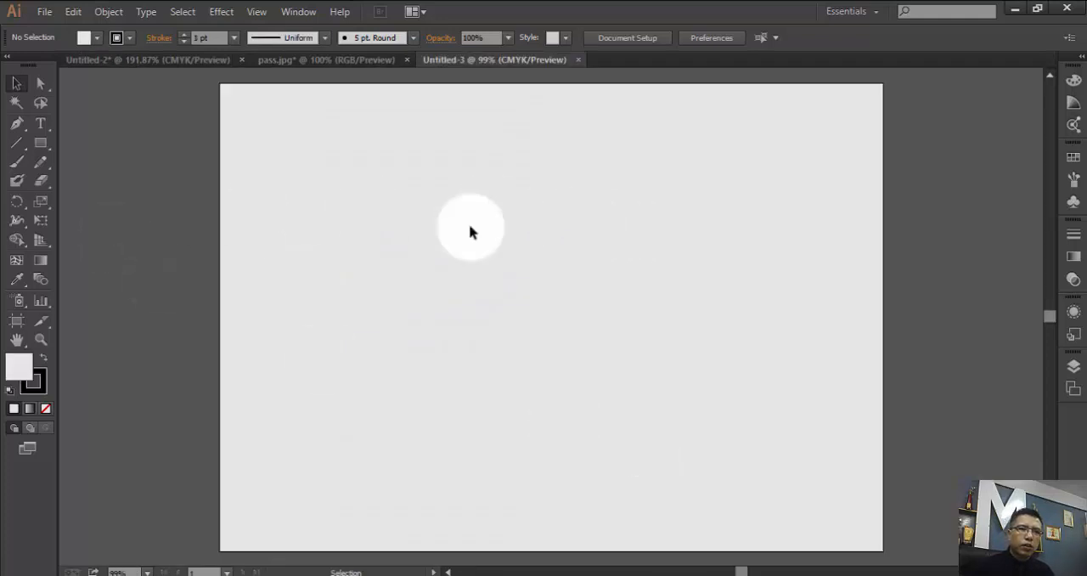
# - Create a rectangle 2 inches wide and 3.5 inches high on the artboard
pyautogui.click(40, 143)
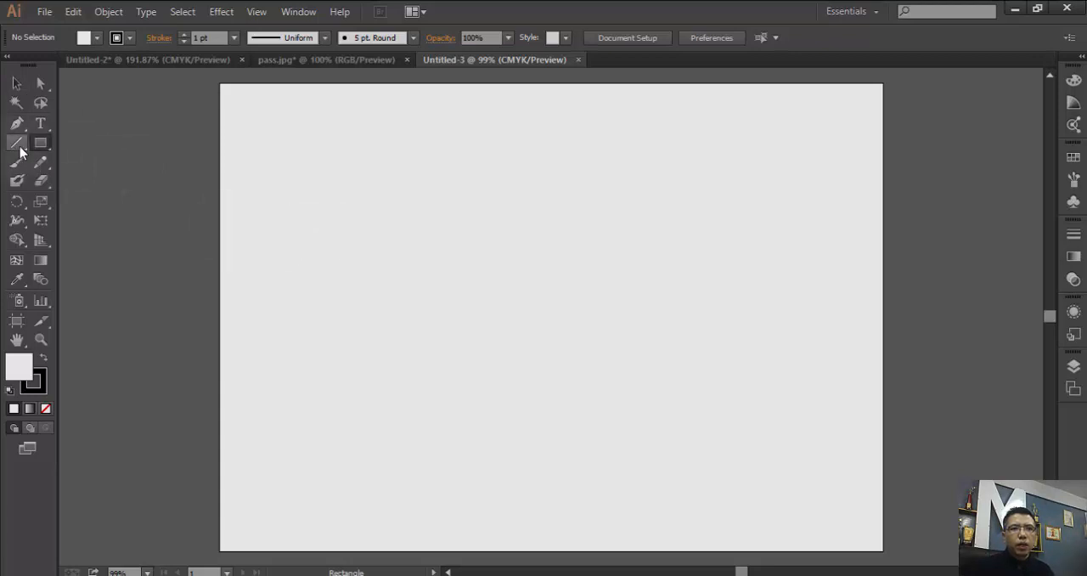
pyautogui.click(468, 276)
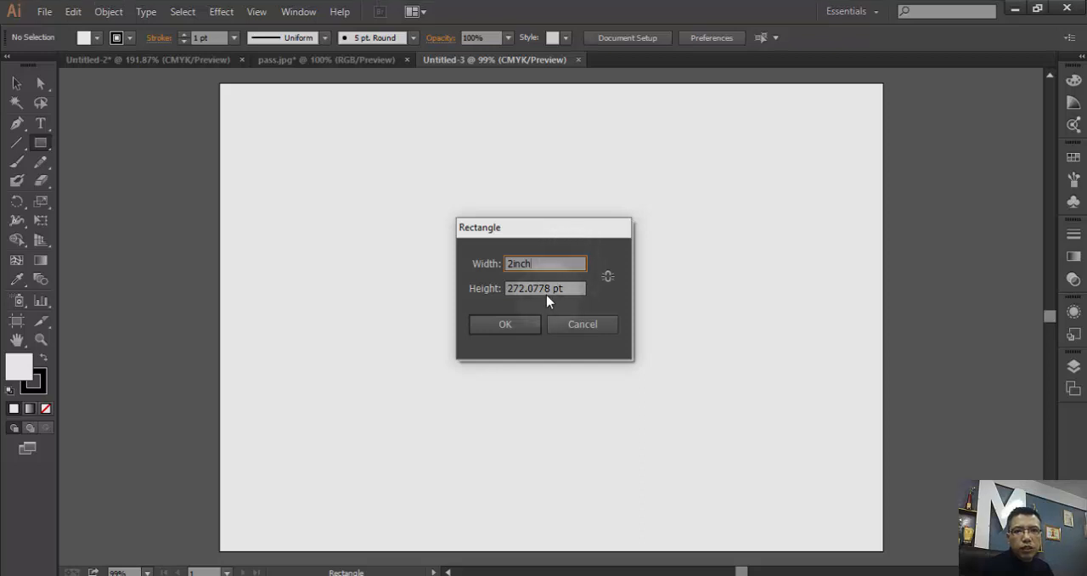
pyautogui.click(547, 291)
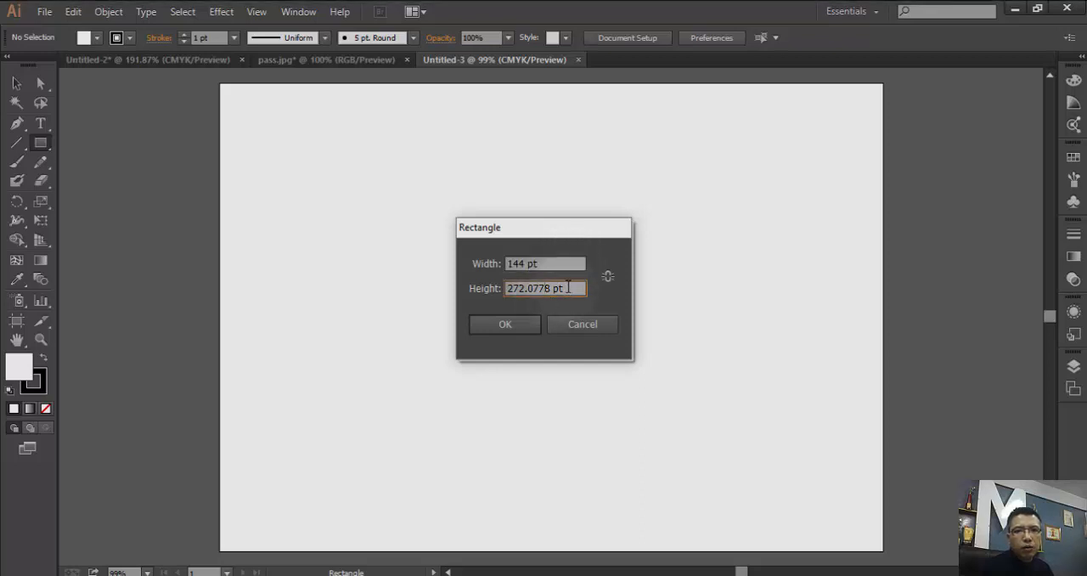
pyautogui.moveTo(568, 288); pyautogui.dragTo(484, 293)
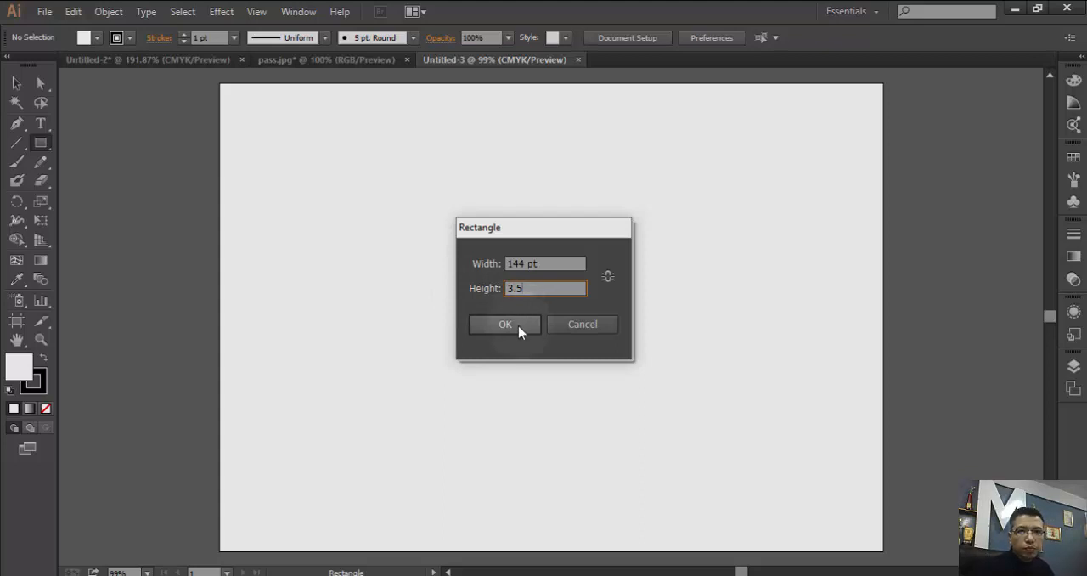
pyautogui.write('i')
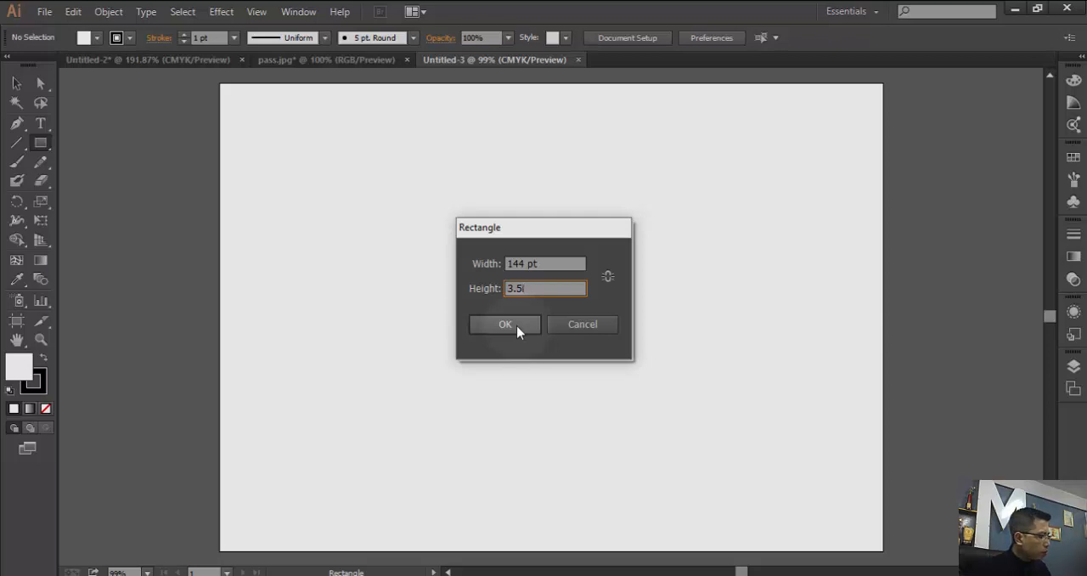
pyautogui.write('nch')
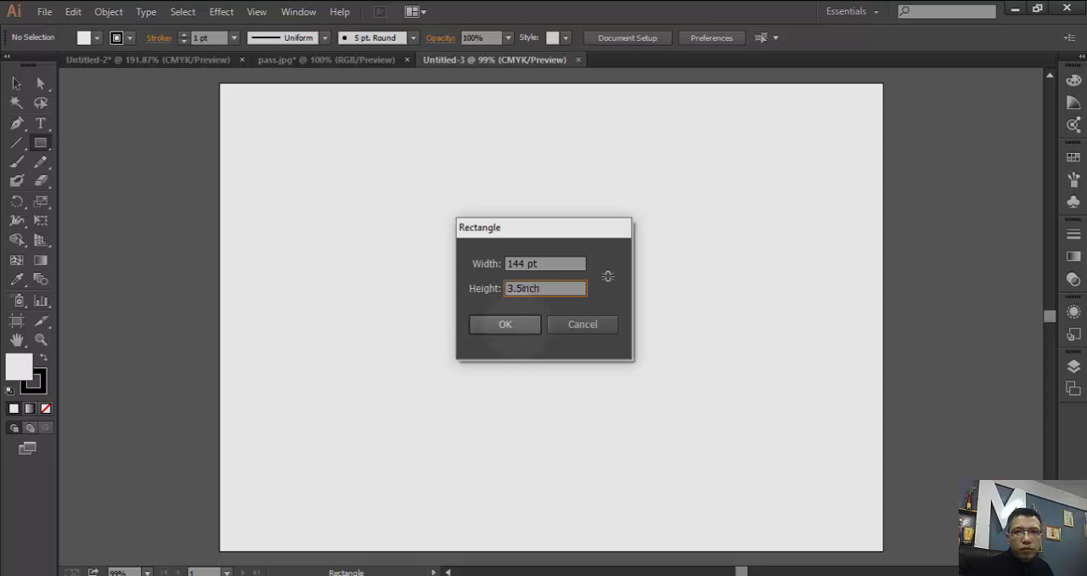
pyautogui.click(522, 324)
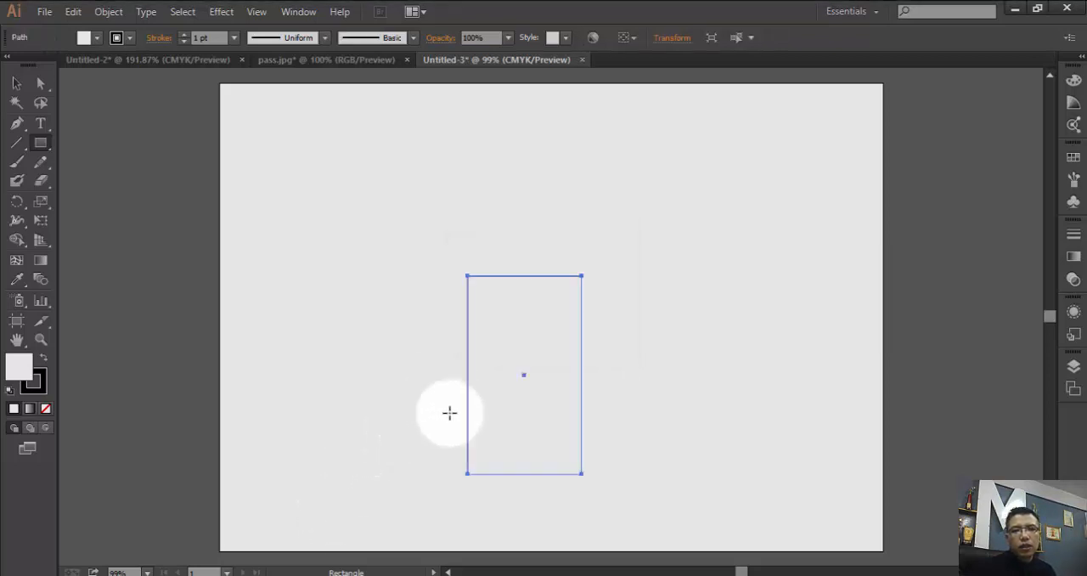
# - Move the rectangle into the left half of the artboard and place a copy level with it on its right
pyautogui.click(18, 83)
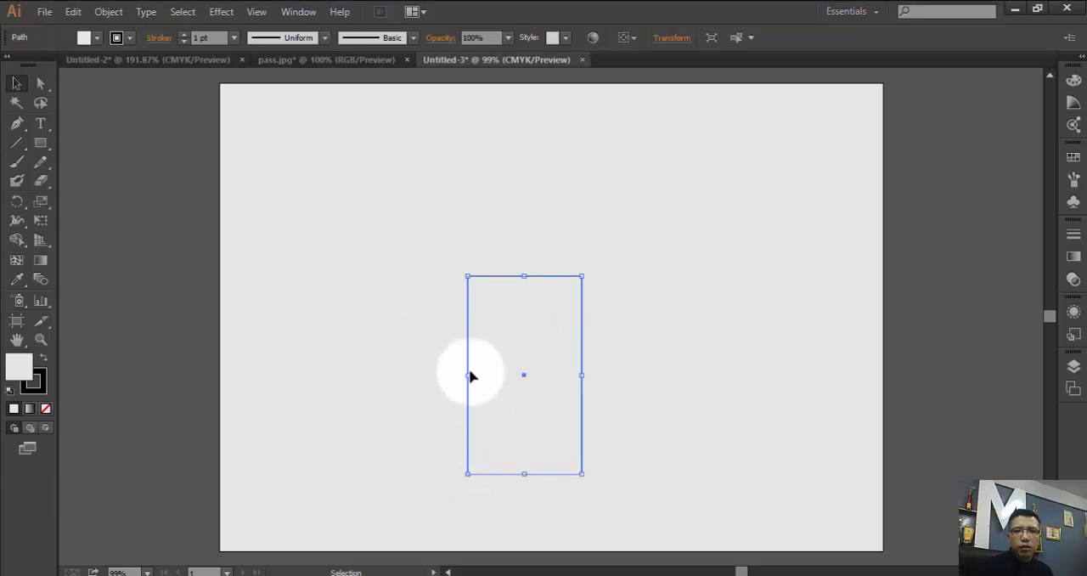
pyautogui.moveTo(468, 362); pyautogui.dragTo(348, 298)
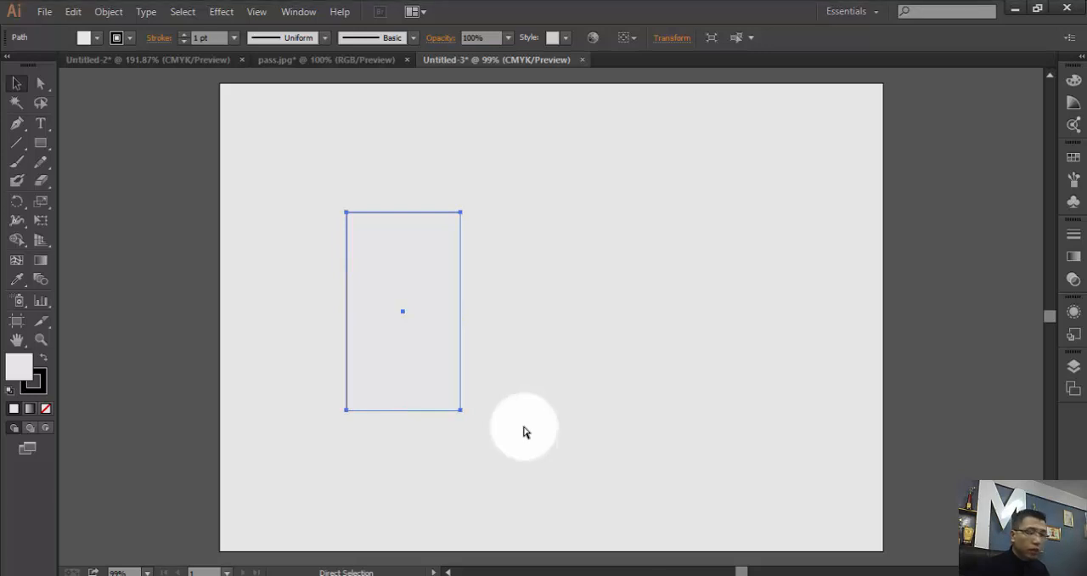
pyautogui.hotkey('ctrl', 'c')
pyautogui.hotkey('ctrl', 'v')
pyautogui.moveTo(495, 378); pyautogui.dragTo(507, 371)
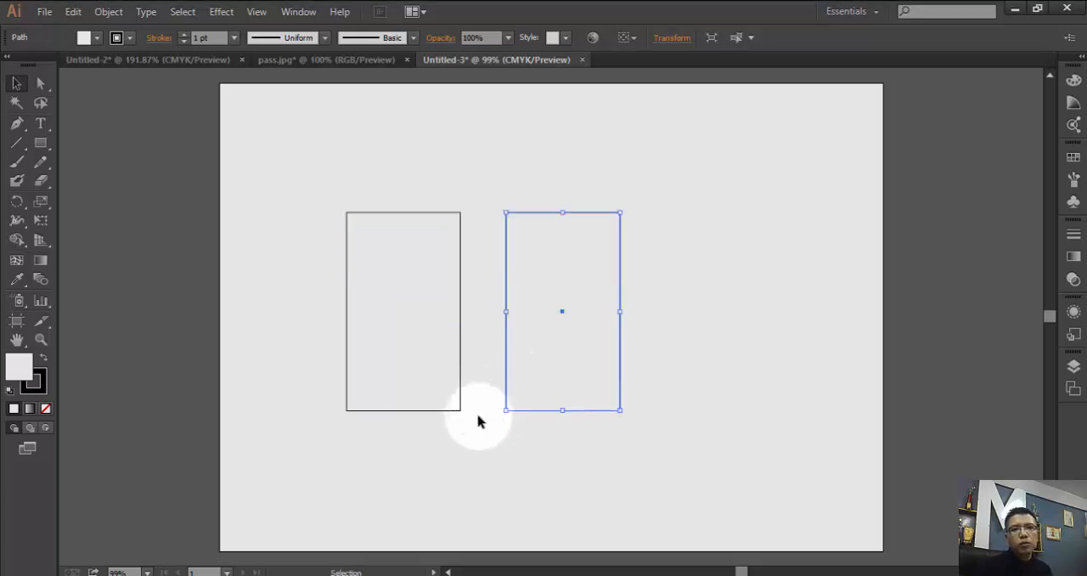
# - Fill the left card rectangle with the green swatch
pyautogui.click(40, 339)
pyautogui.moveTo(320, 192); pyautogui.dragTo(667, 436)
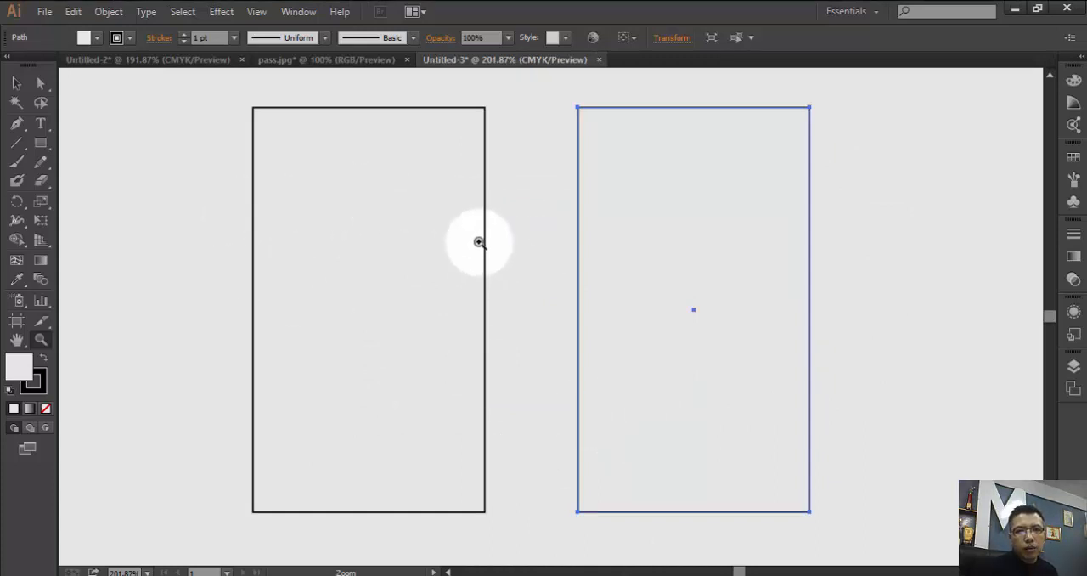
pyautogui.click(16, 83)
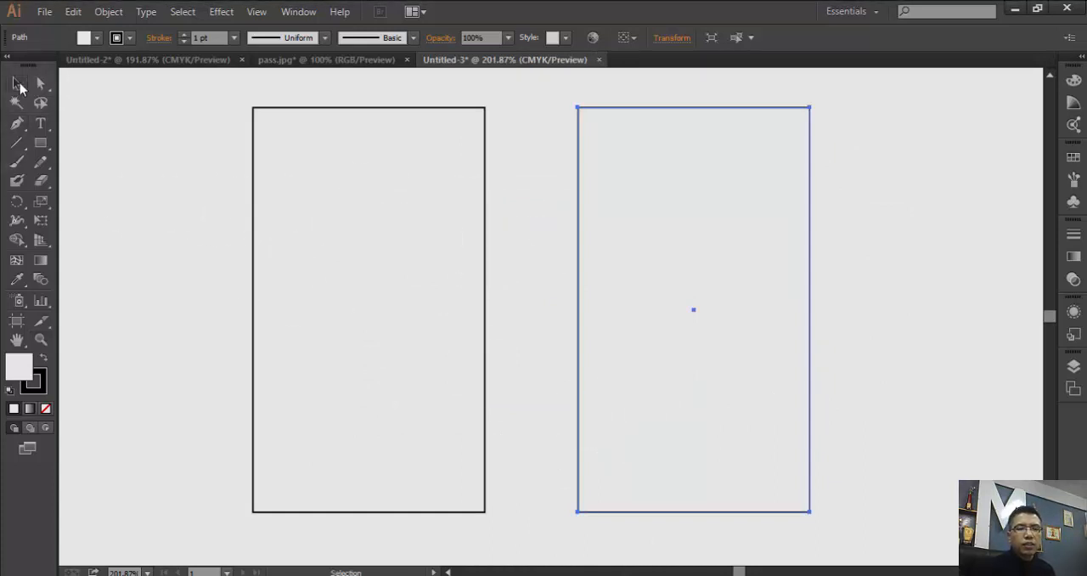
pyautogui.click(484, 244)
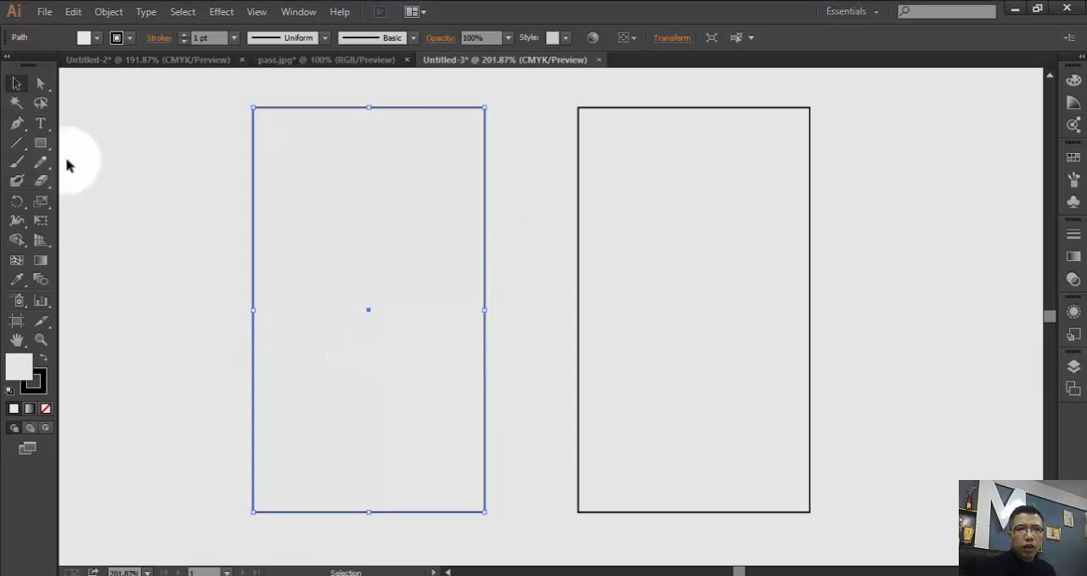
pyautogui.click(98, 38)
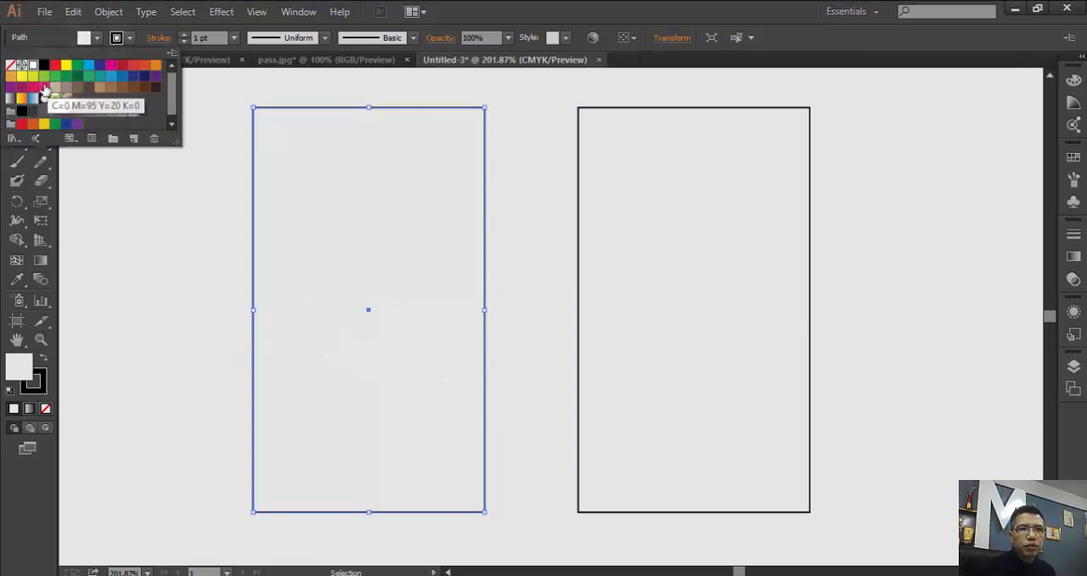
pyautogui.click(44, 76)
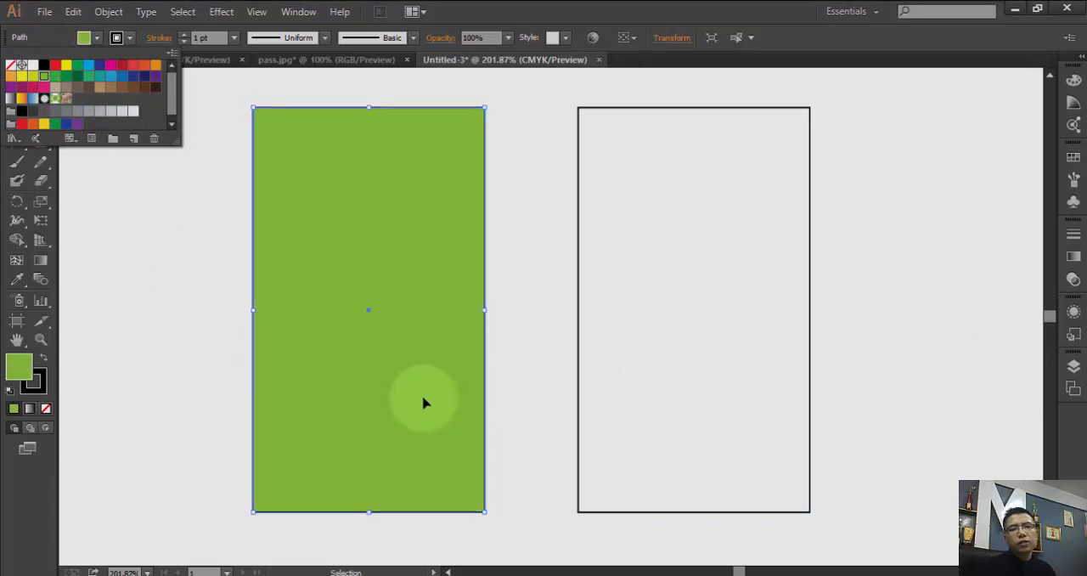
# - Fill the right card rectangle with the same green swatch as the left card
pyautogui.click(584, 282)
pyautogui.click(579, 277)
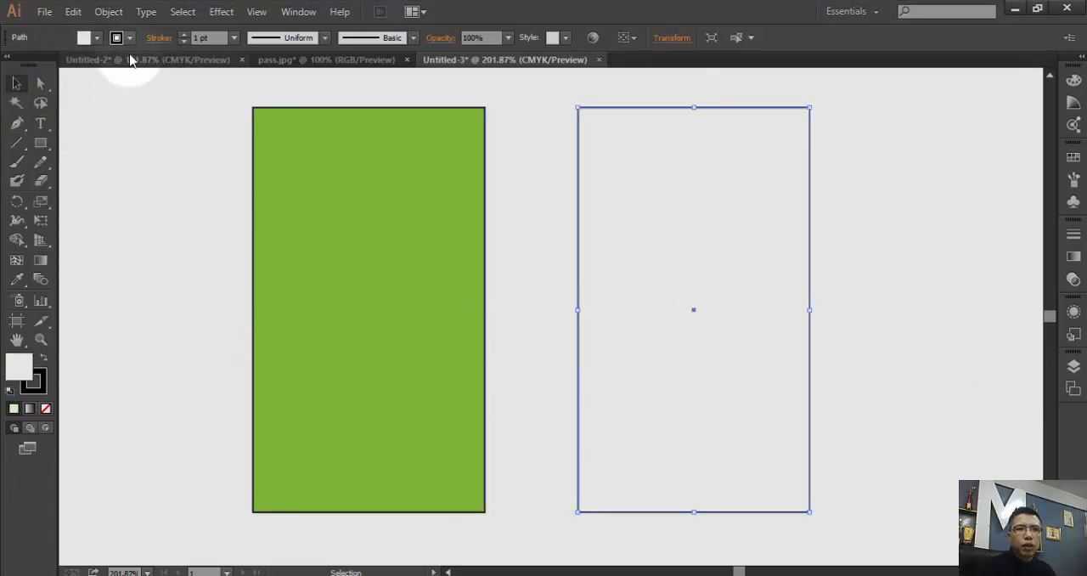
pyautogui.click(93, 38)
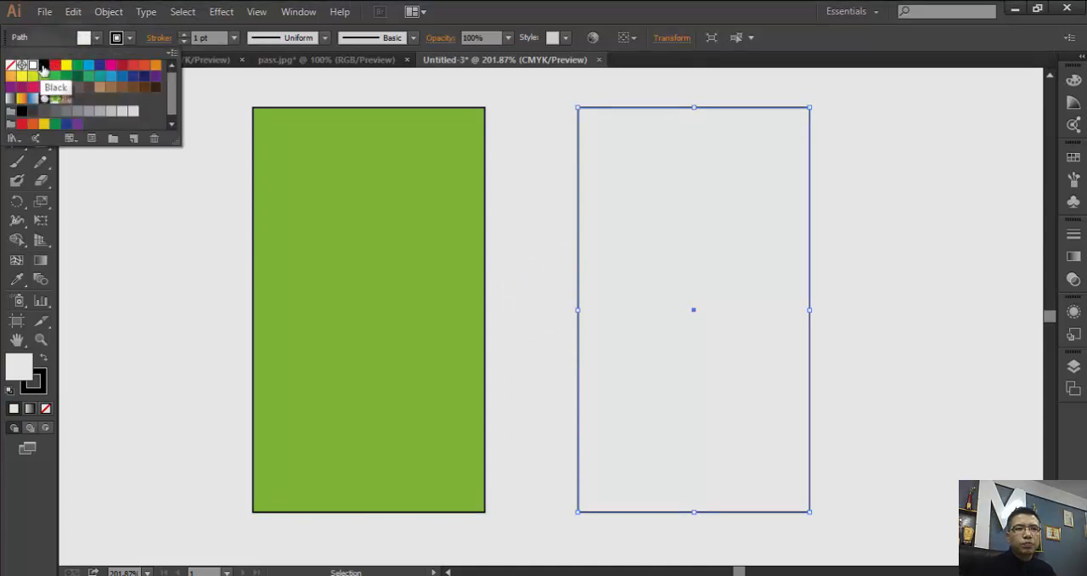
pyautogui.click(44, 80)
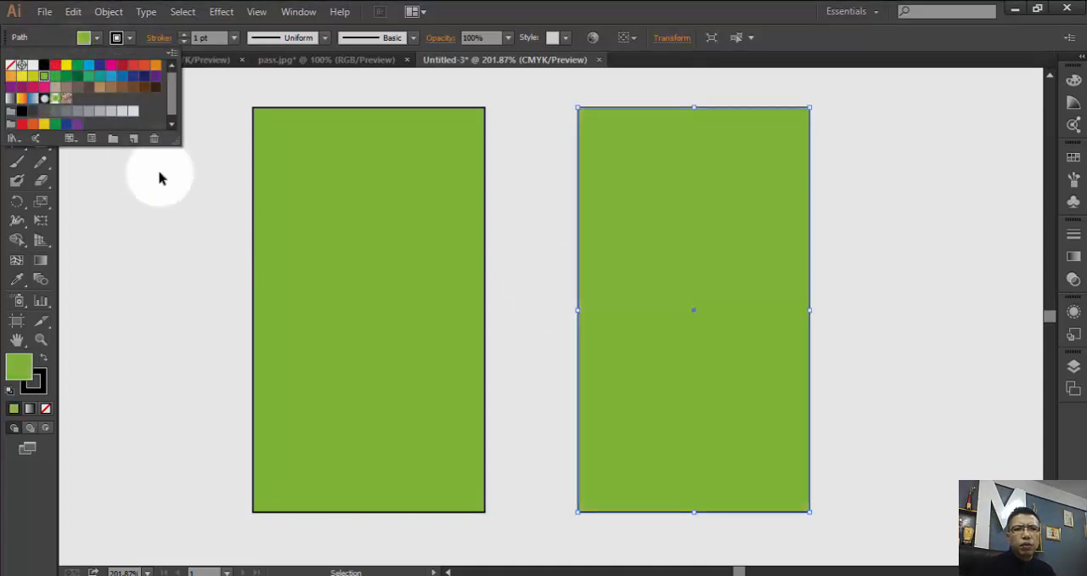
# - Set the stroke colour of the left and right card rectangles to white
pyautogui.click(255, 211)
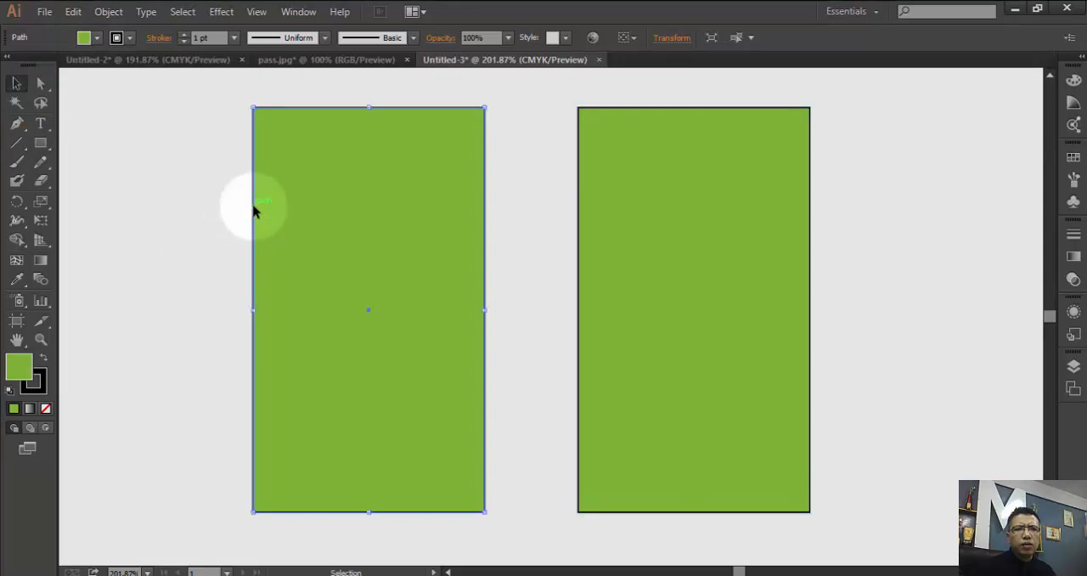
pyautogui.click(117, 37)
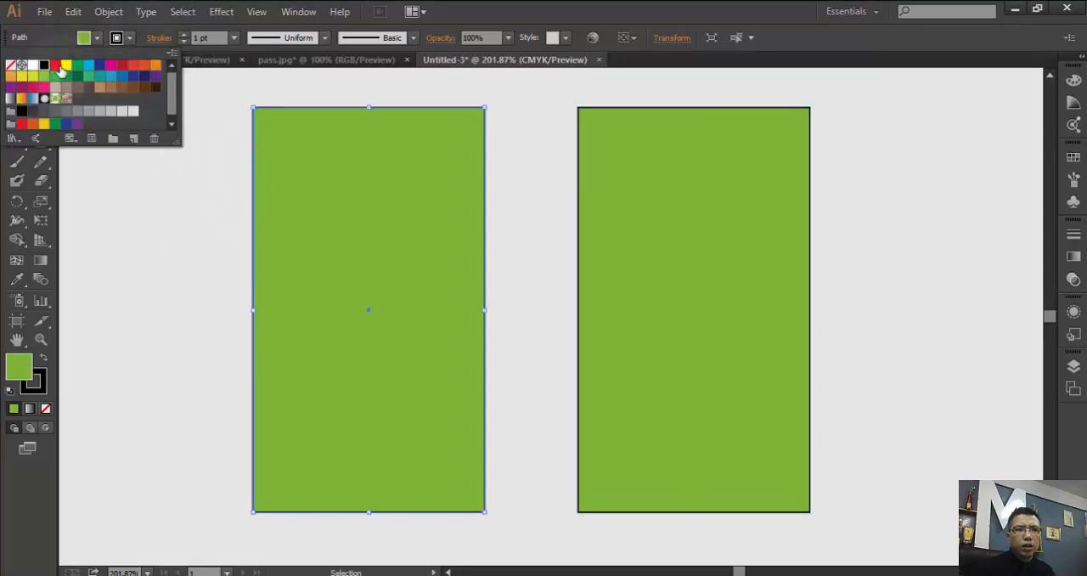
pyautogui.click(34, 67)
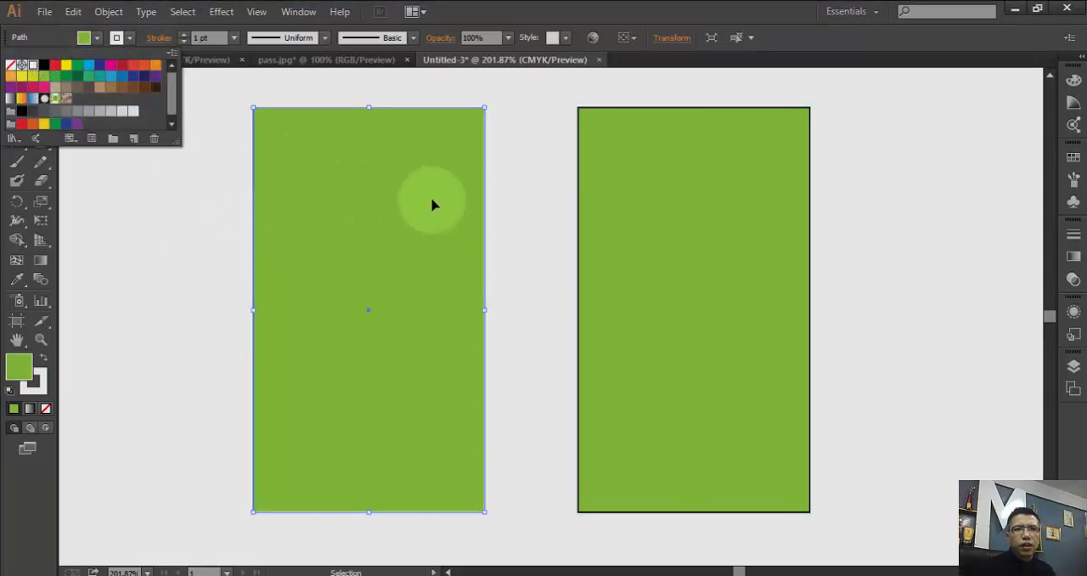
pyautogui.click(583, 194)
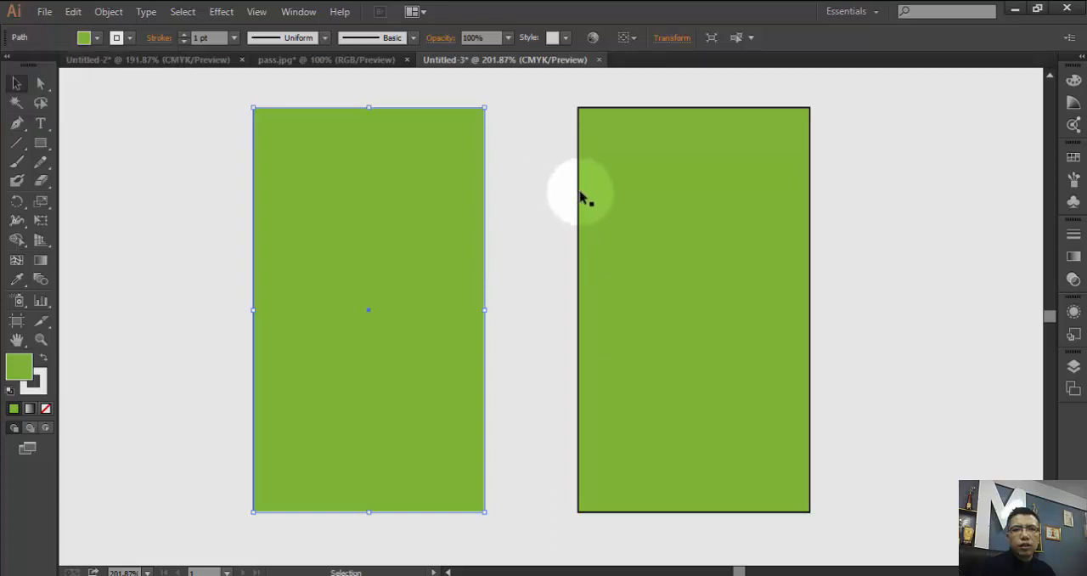
pyautogui.click(582, 193)
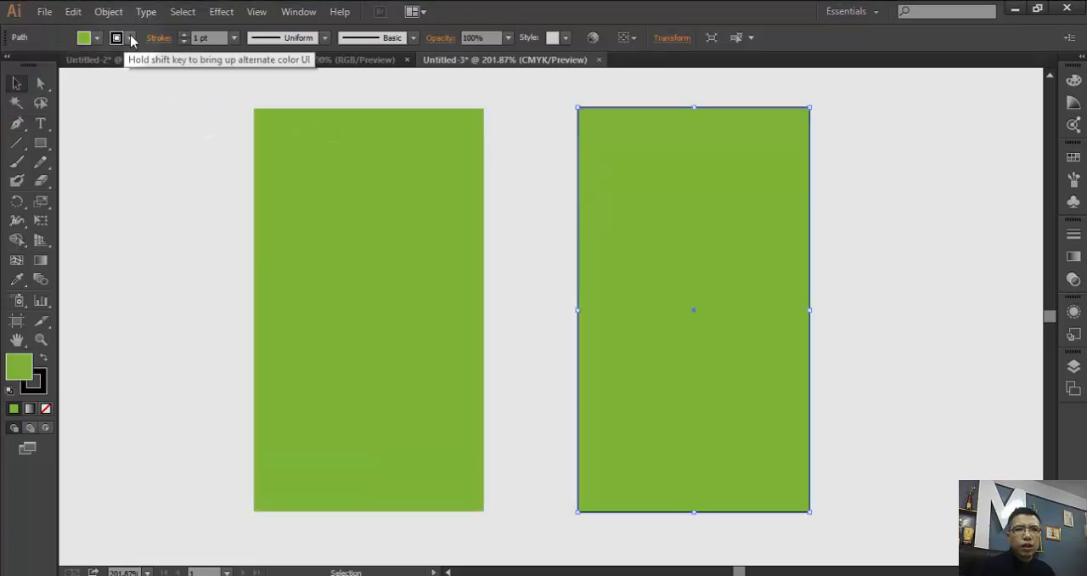
pyautogui.click(85, 37)
pyautogui.click(33, 68)
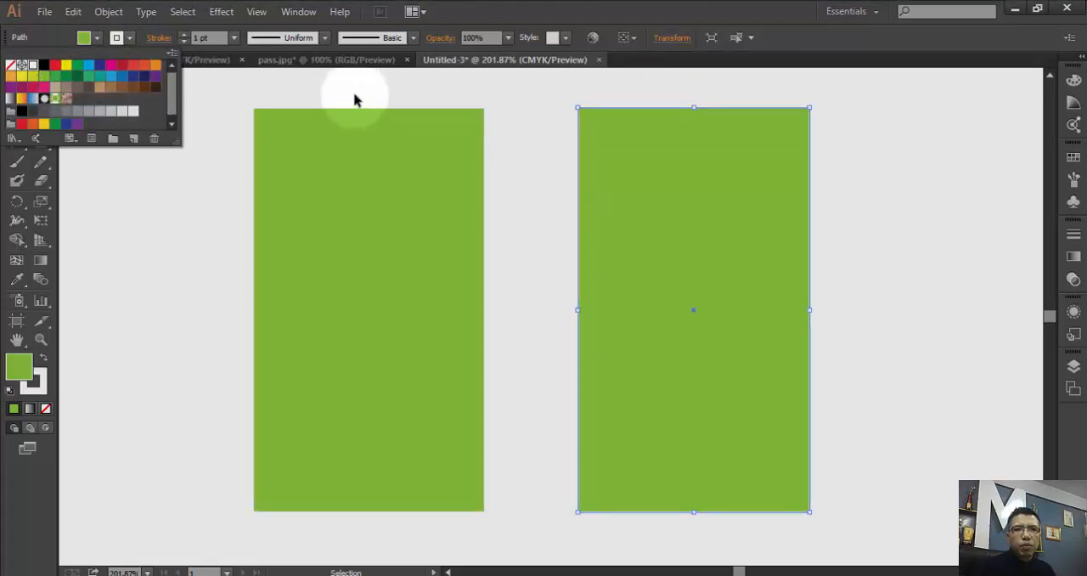
# - Set the right card's stroke to 3 pt with the lens-shaped variable width profile
pyautogui.click(184, 37)
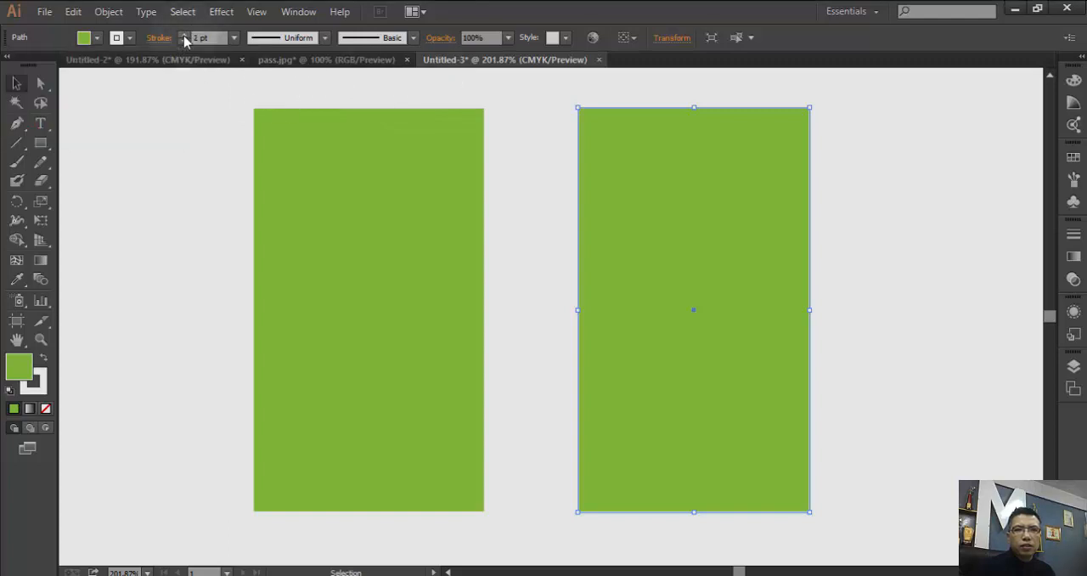
pyautogui.click(185, 36)
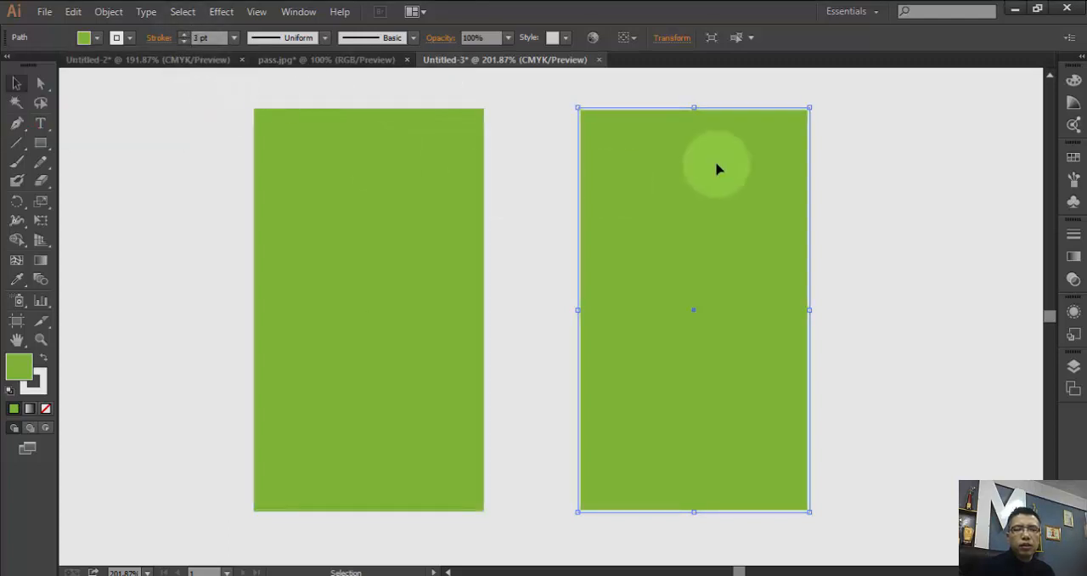
pyautogui.click(314, 39)
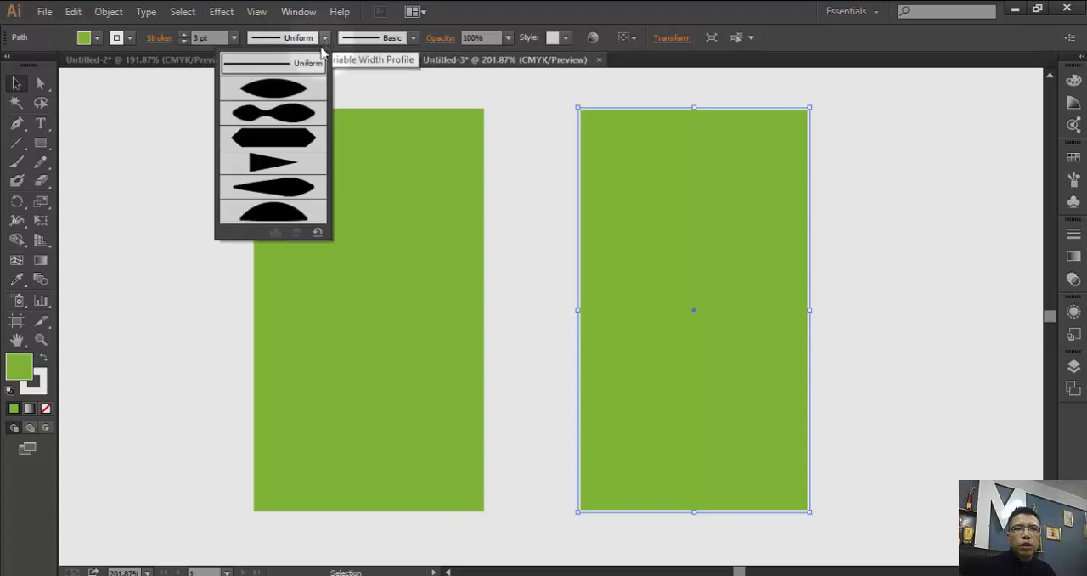
pyautogui.click(282, 90)
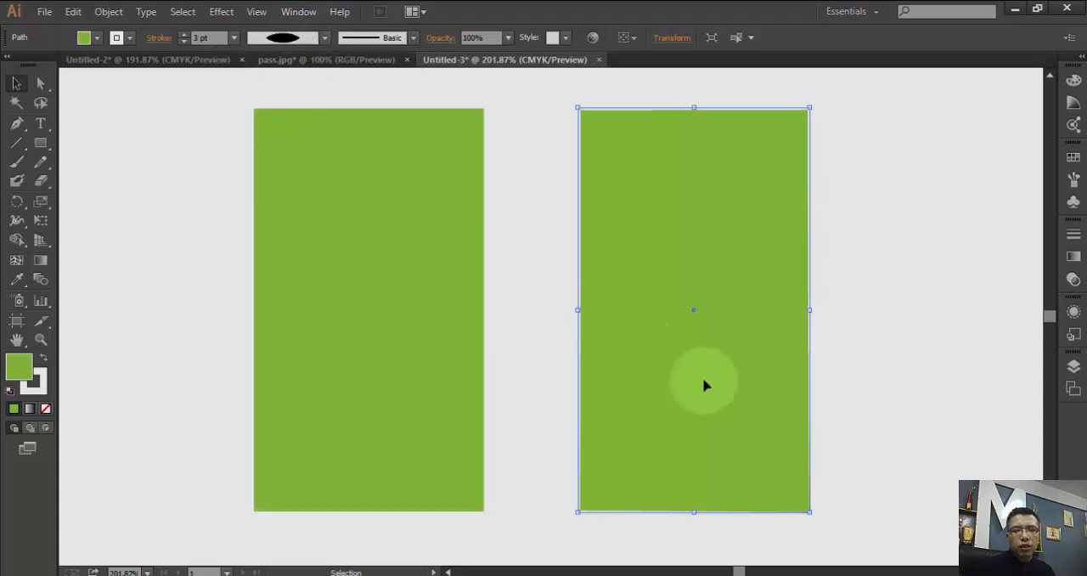
# - Give the left card rectangle a 3 pt stroke with the same lens-shaped variable width profile
pyautogui.keyDown('shift'); pyautogui.click(393, 121); pyautogui.keyUp('shift')
pyautogui.click(391, 111)
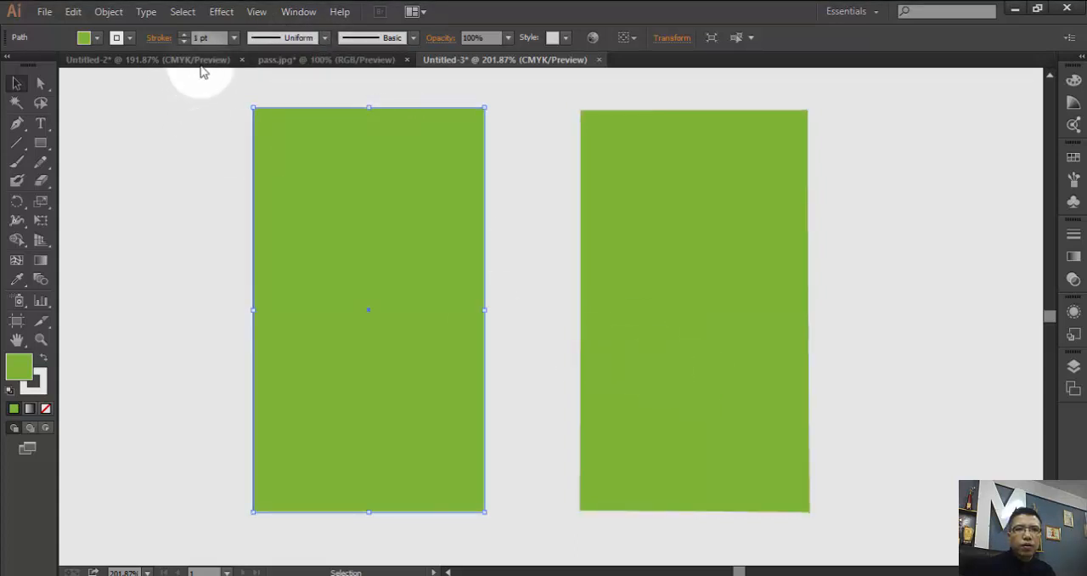
pyautogui.click(184, 35)
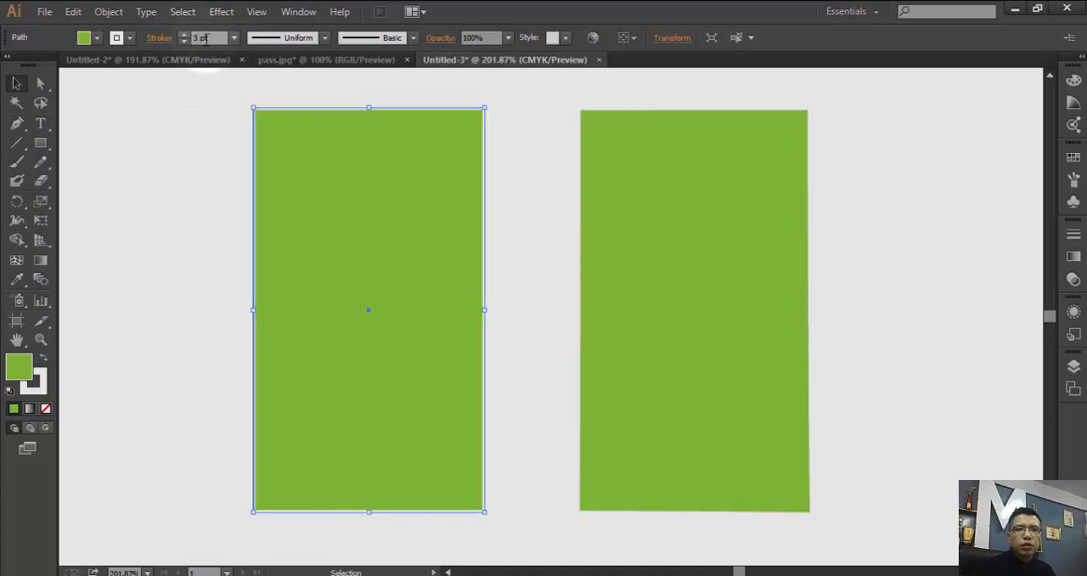
pyautogui.click(325, 38)
pyautogui.click(292, 84)
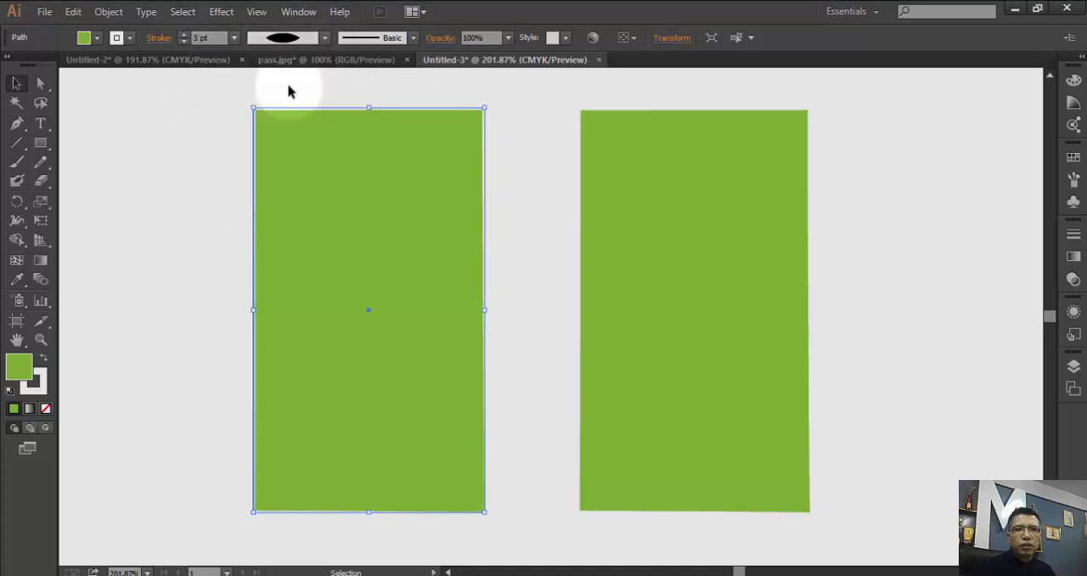
# - Add a new layer named bg and place it below Layer 1
pyautogui.click(42, 144)
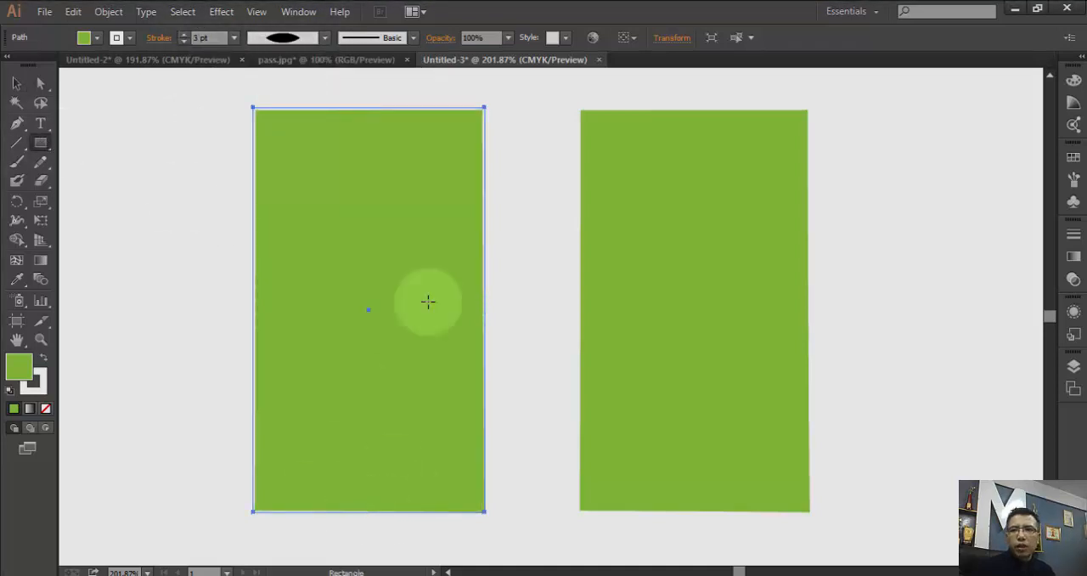
pyautogui.click(1073, 367)
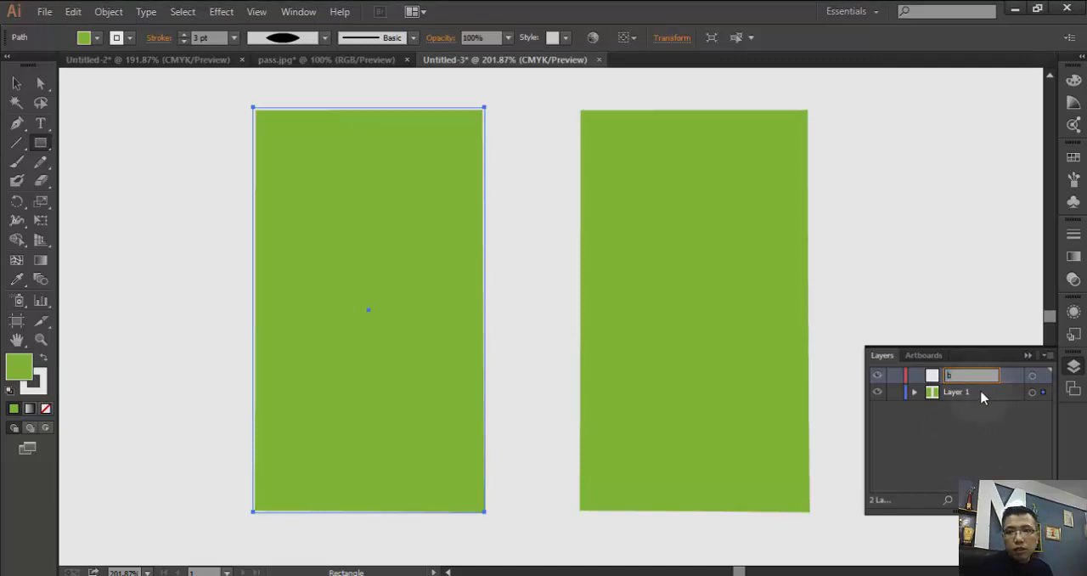
pyautogui.moveTo(976, 375); pyautogui.dragTo(940, 375)
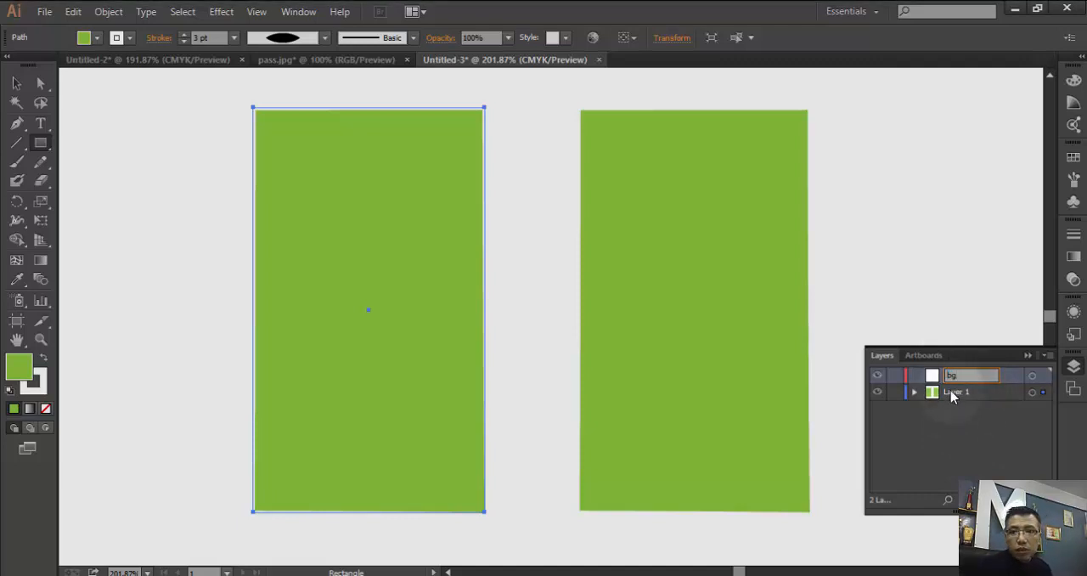
pyautogui.write('bg')
pyautogui.click(943, 440)
pyautogui.moveTo(958, 375); pyautogui.dragTo(972, 429)
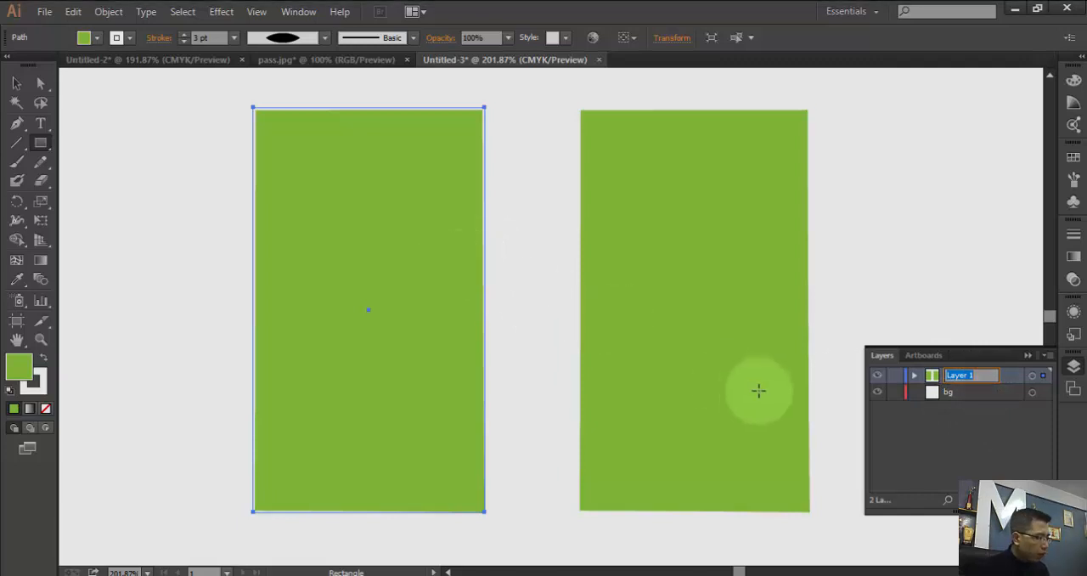
# - Rename Layer 1 as front and add another new layer above it
pyautogui.keyDown('shift'); pyautogui.click(809, 396); pyautogui.keyUp('shift')
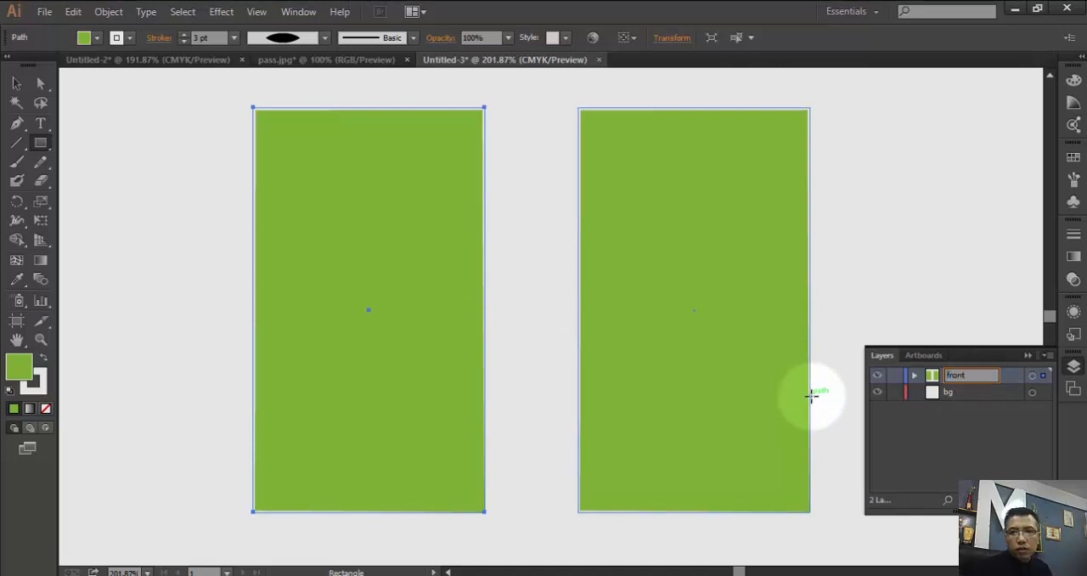
pyautogui.click(966, 439)
pyautogui.click(1009, 499)
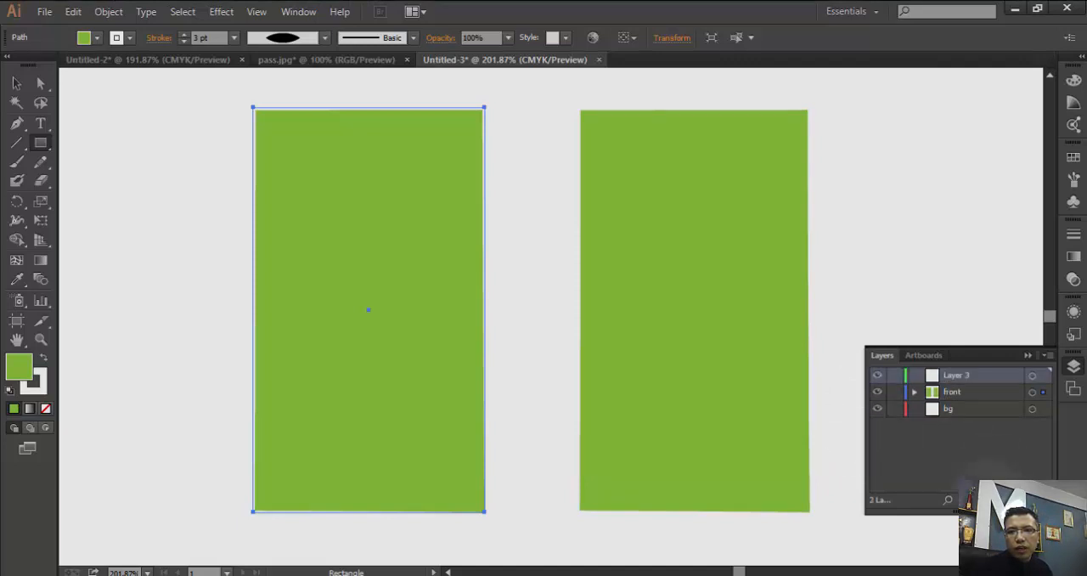
# - Cut the right card rectangle out of the front layer
pyautogui.click(732, 375)
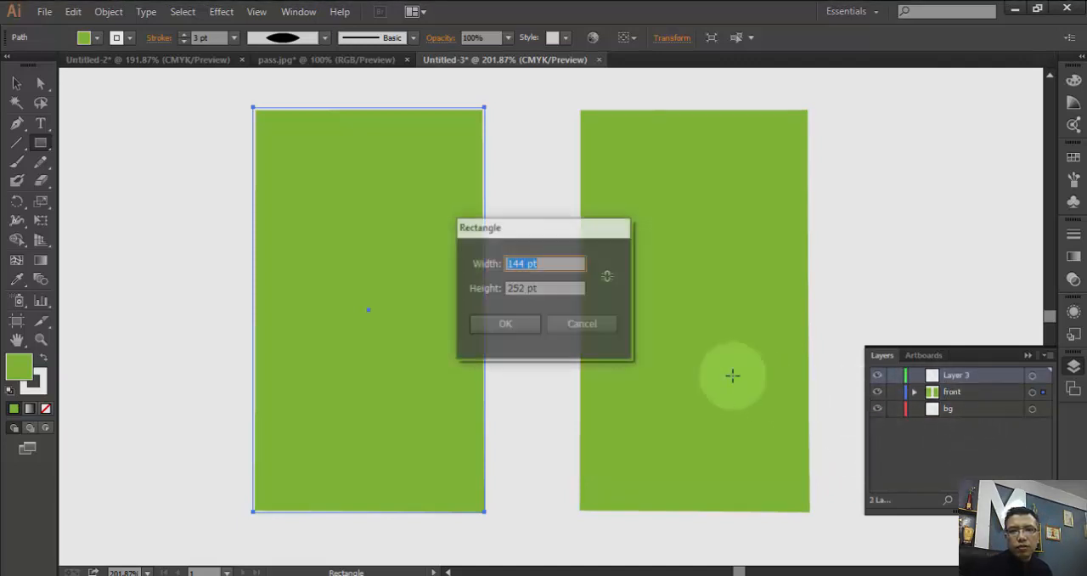
pyautogui.click(581, 323)
pyautogui.click(16, 83)
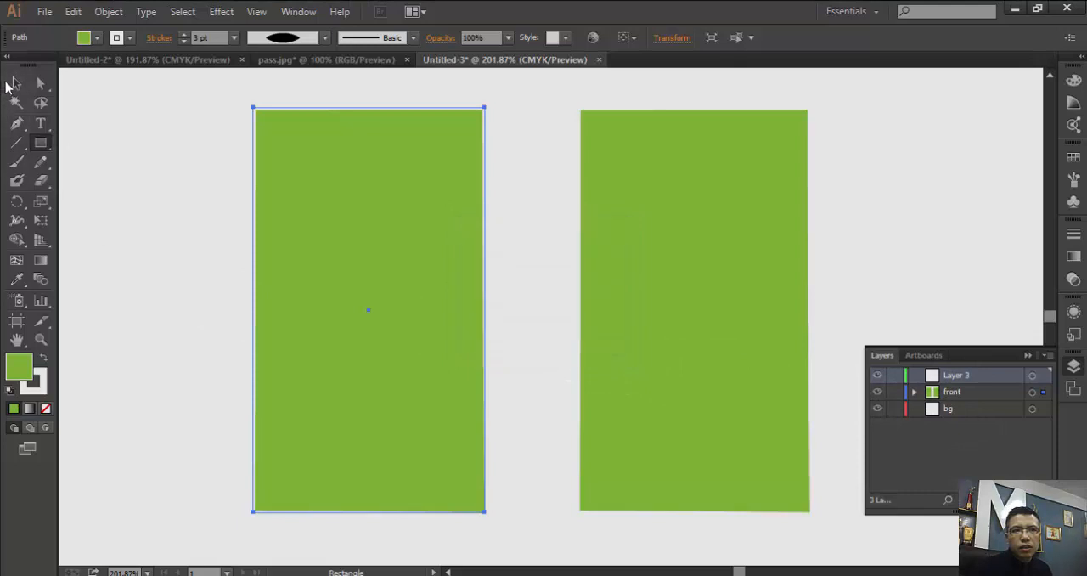
pyautogui.click(646, 308)
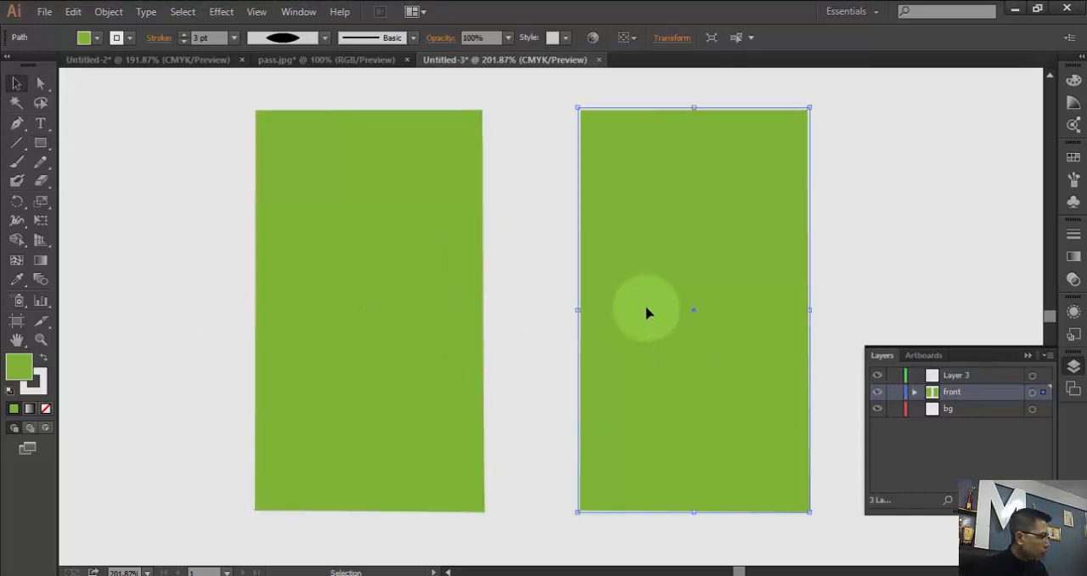
pyautogui.press('Delete')
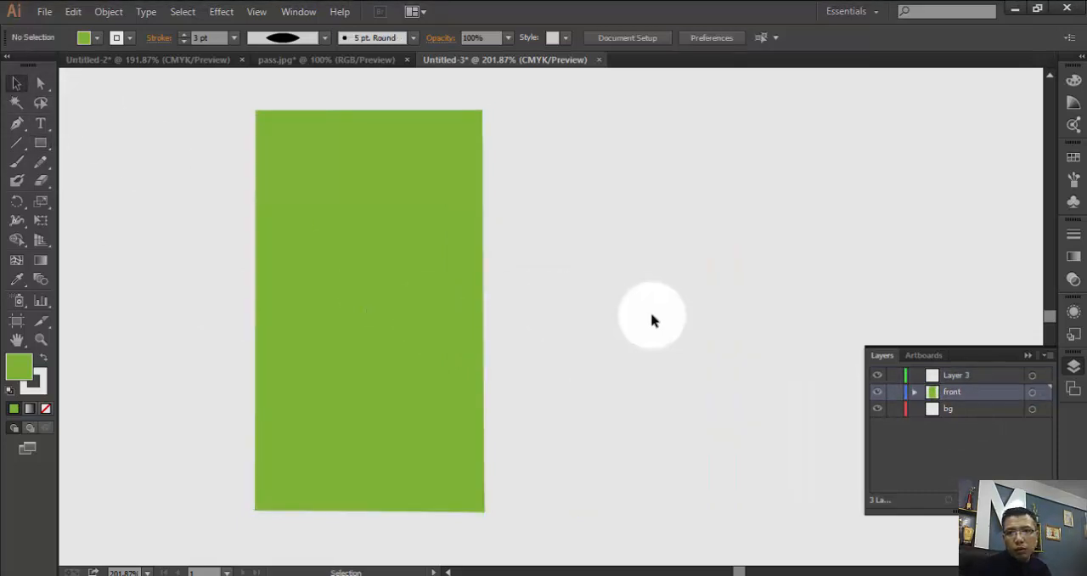
# - Rename Layer 3 as back
pyautogui.click(951, 377)
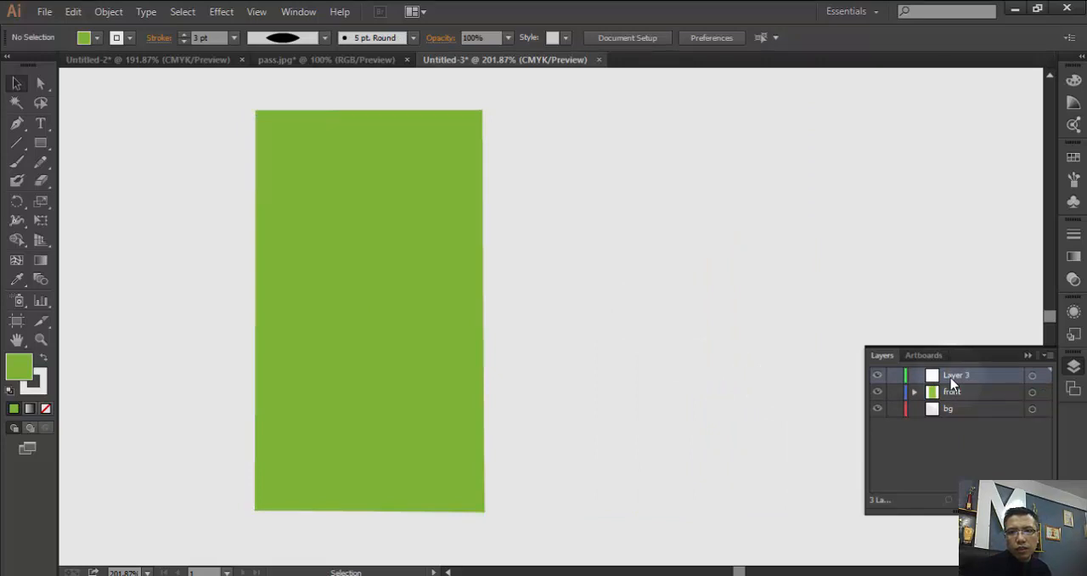
pyautogui.doubleClick(952, 381)
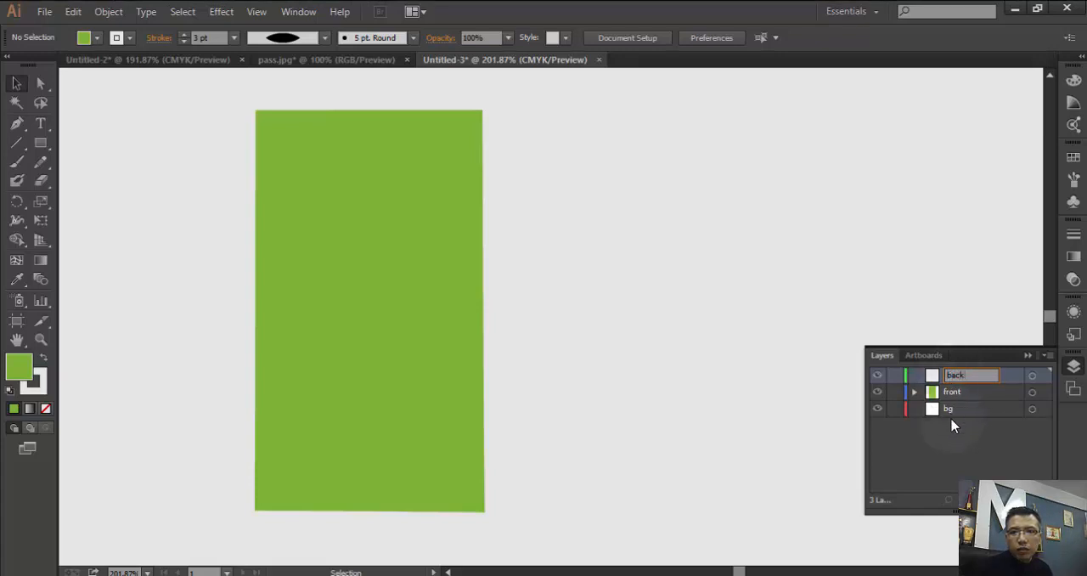
pyautogui.click(973, 450)
# - Paste the cut card rectangle onto the back layer and place it to the right of the front card, level with it
pyautogui.click(963, 381)
pyautogui.click(735, 334)
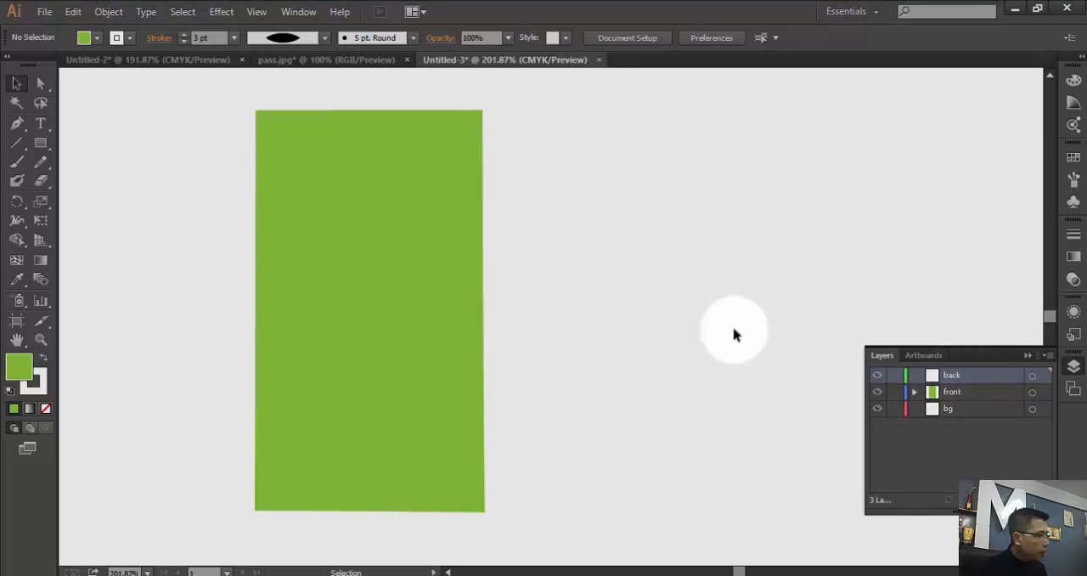
pyautogui.hotkey('ctrl', 'v')
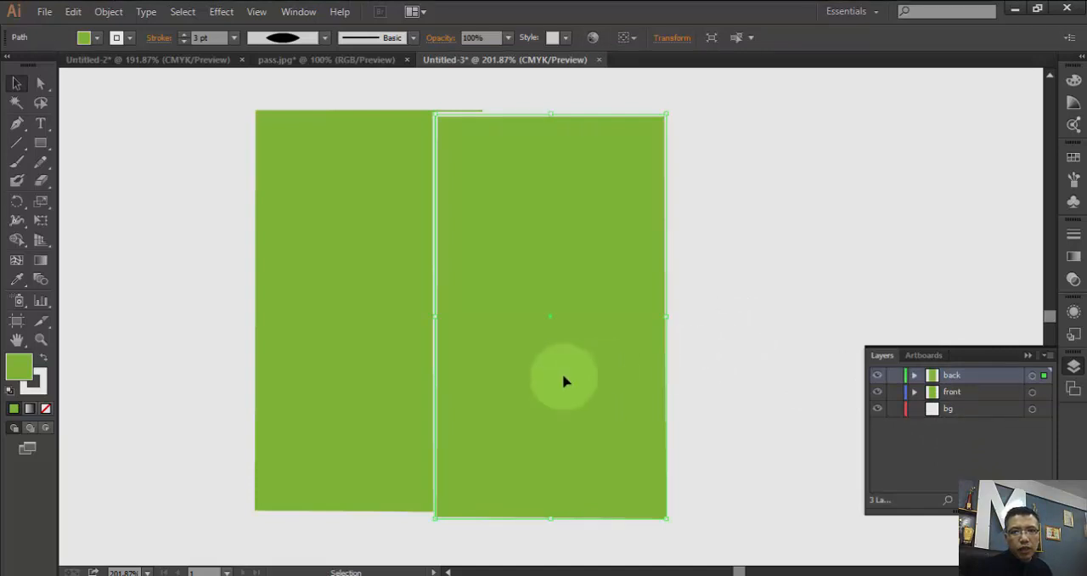
pyautogui.moveTo(563, 379); pyautogui.dragTo(674, 371)
pyautogui.click(414, 361)
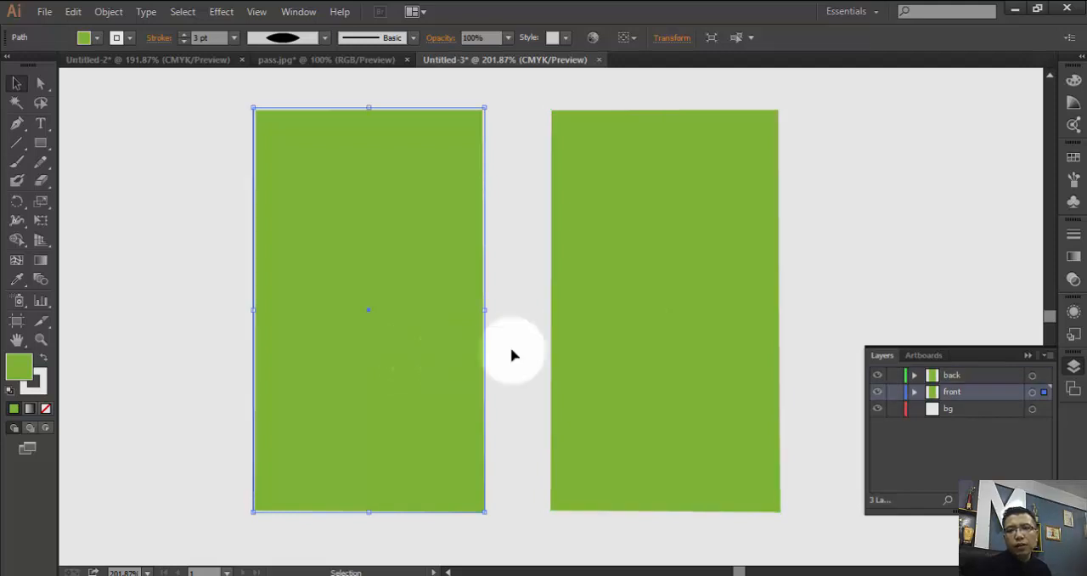
# - Draw a large background rectangle on the bg layer, extending beyond both cards on all sides
pyautogui.click(950, 410)
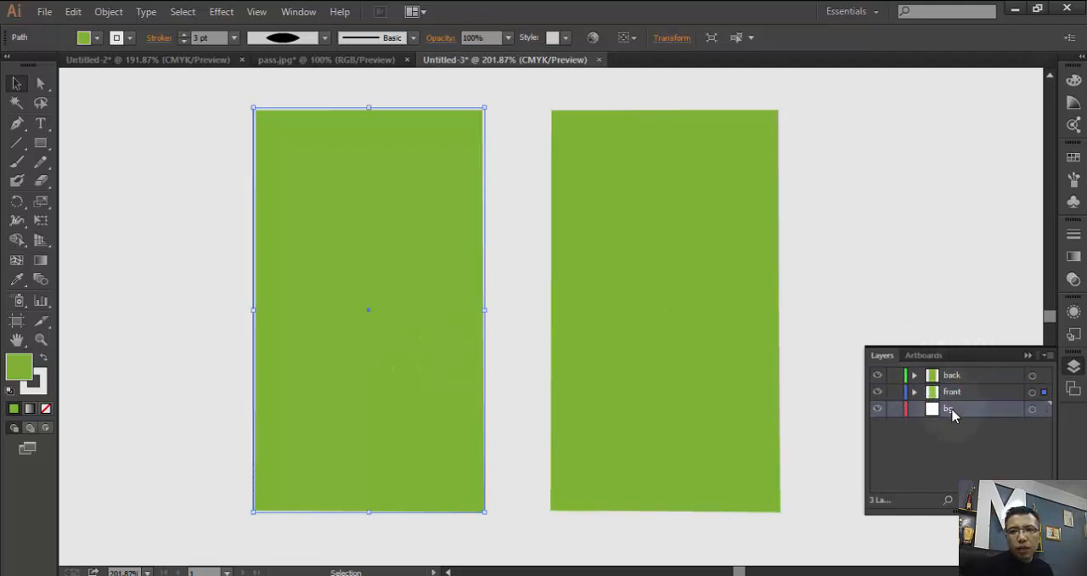
pyautogui.click(40, 145)
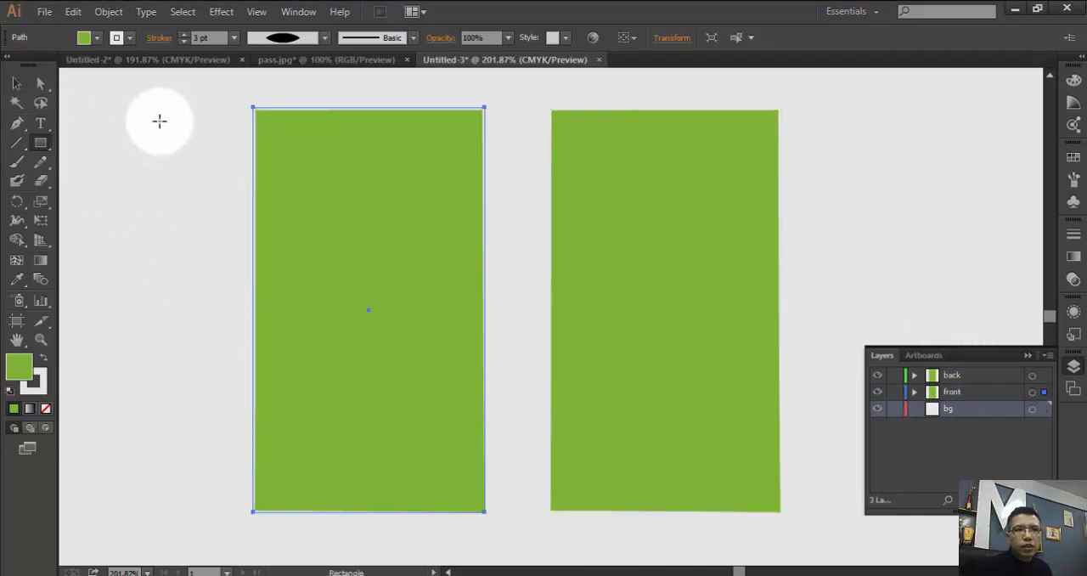
pyautogui.moveTo(125, 98); pyautogui.dragTo(883, 455)
pyautogui.scroll(2, 514, 514)
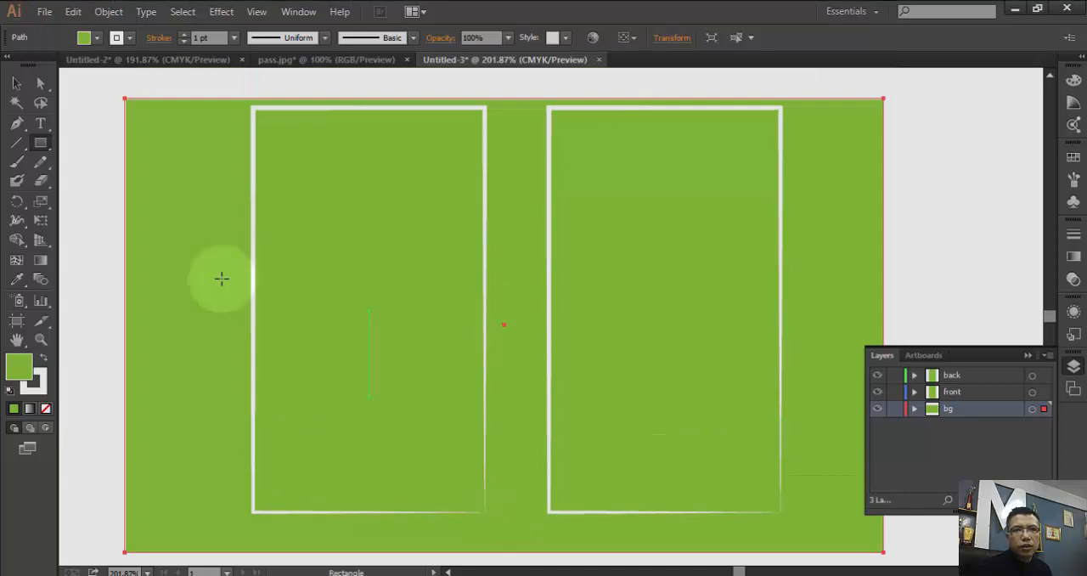
pyautogui.click(19, 83)
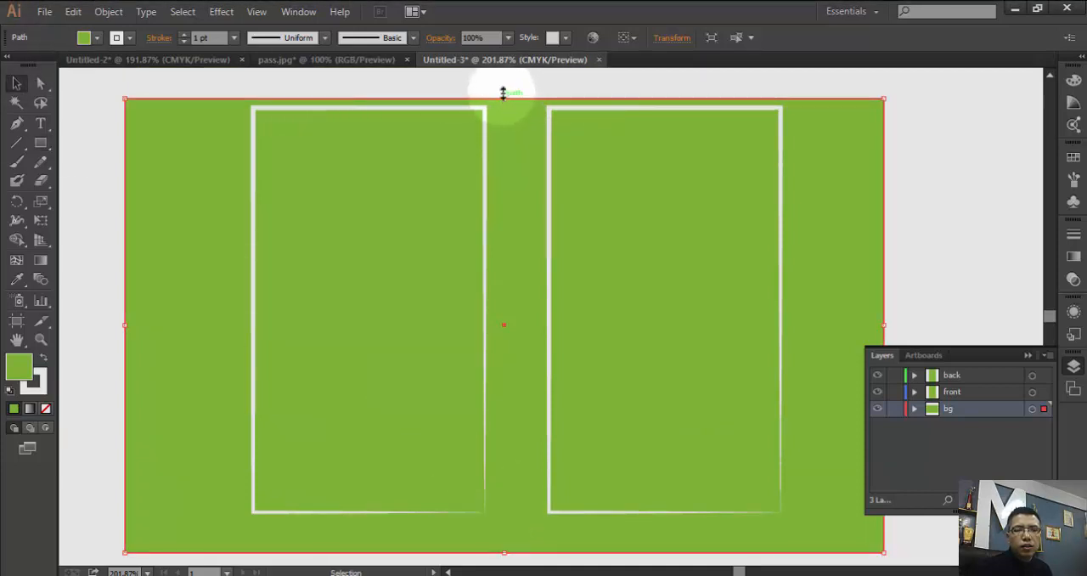
# - Extend the background rectangle slightly upward above the cards and fill it with a medium gray swatch
pyautogui.moveTo(503, 94); pyautogui.dragTo(503, 83)
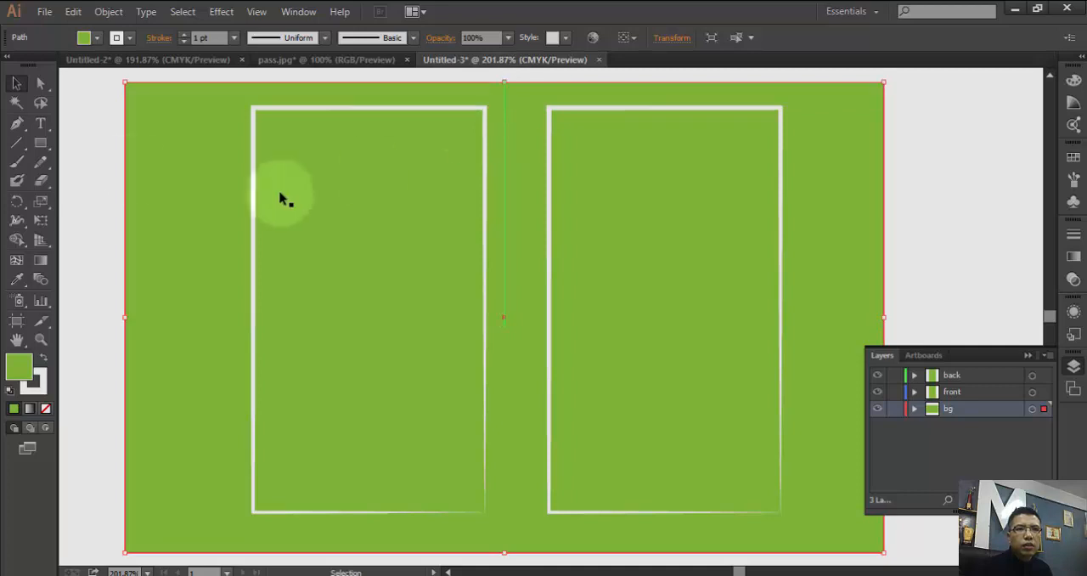
pyautogui.click(99, 39)
pyautogui.click(120, 111)
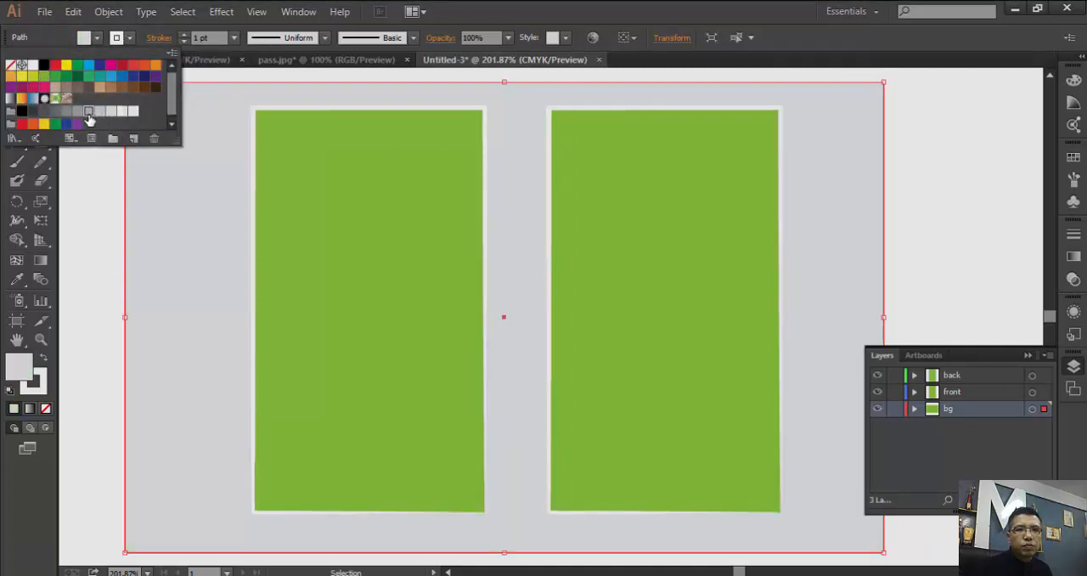
pyautogui.click(75, 113)
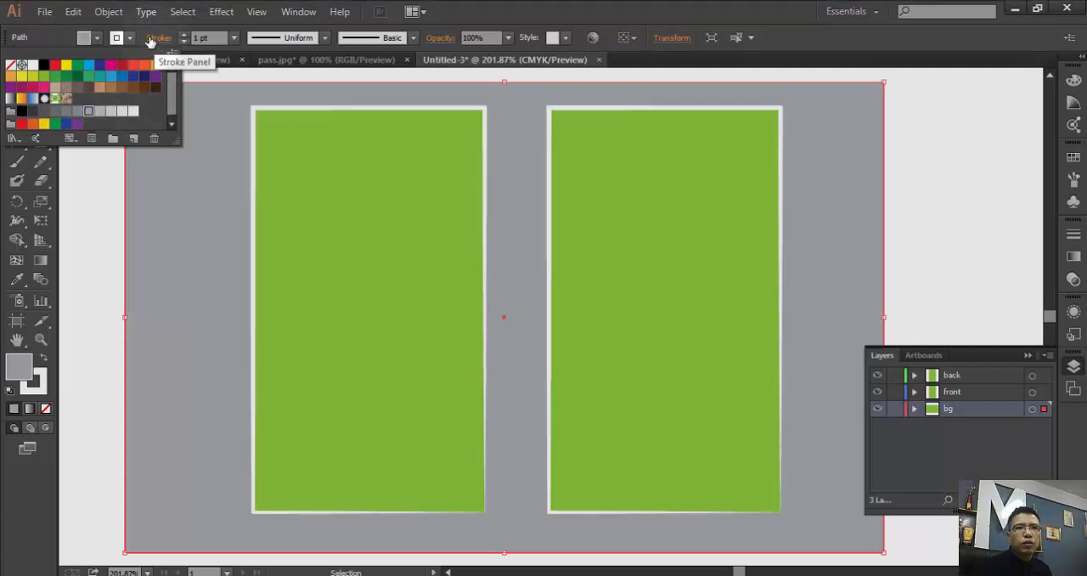
pyautogui.click(97, 39)
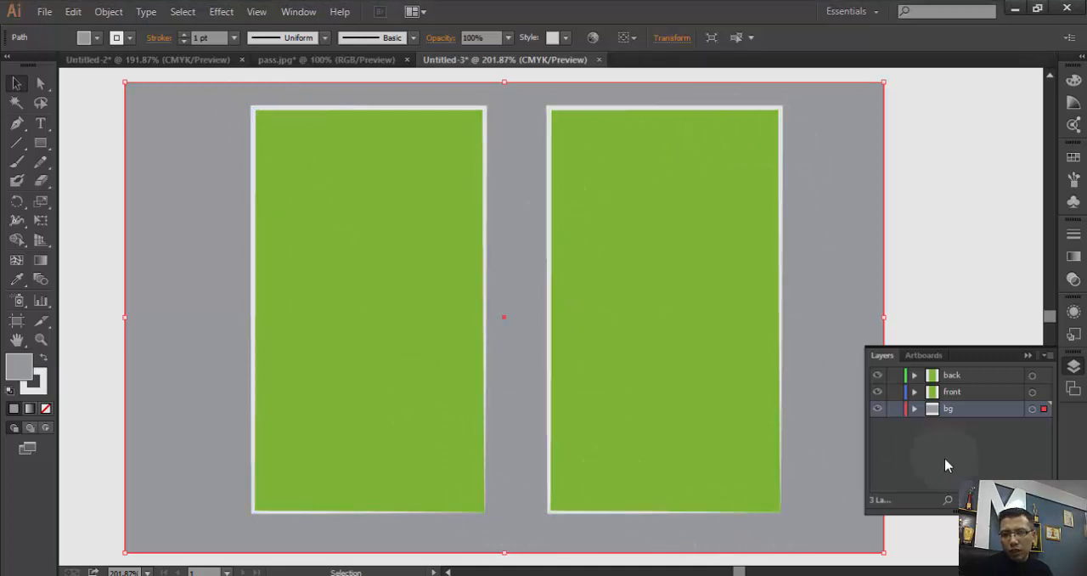
# - Lock the bg layer and test the lock by trying to select the gray background
pyautogui.click(894, 409)
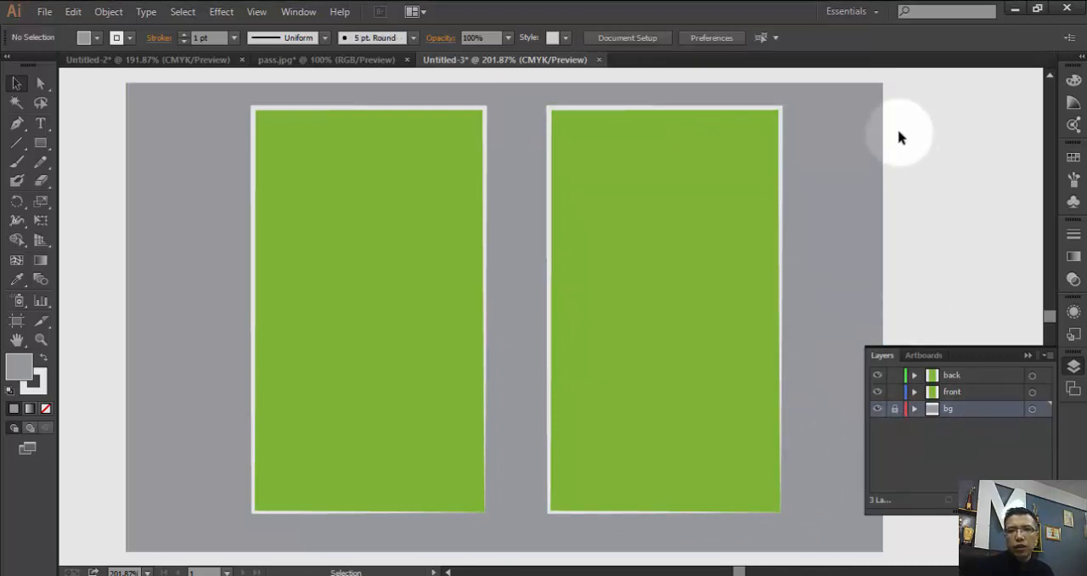
pyautogui.moveTo(927, 134); pyautogui.dragTo(873, 195)
pyautogui.moveTo(964, 110); pyautogui.dragTo(883, 180)
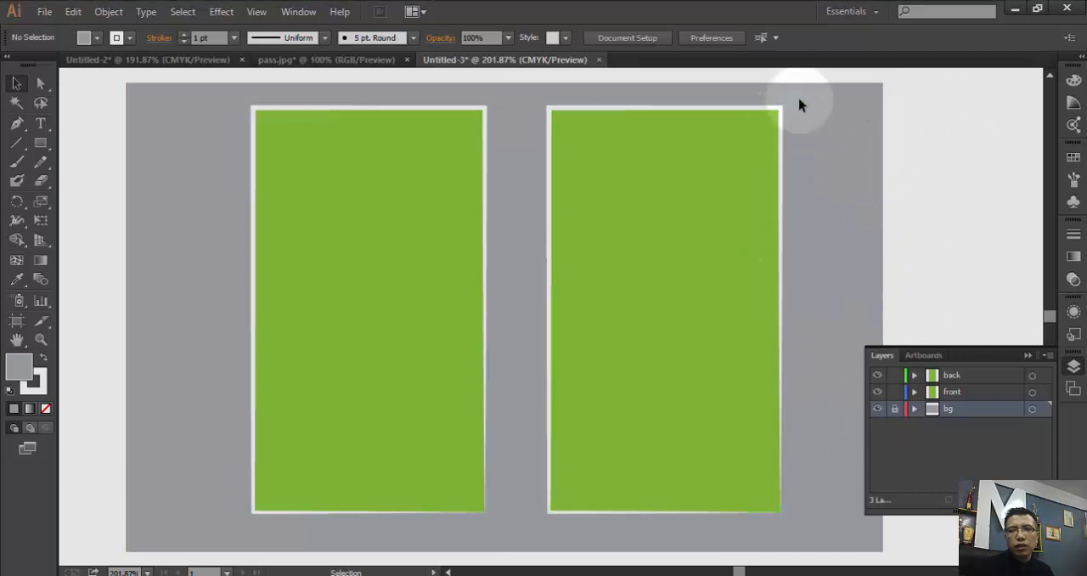
pyautogui.click(713, 170)
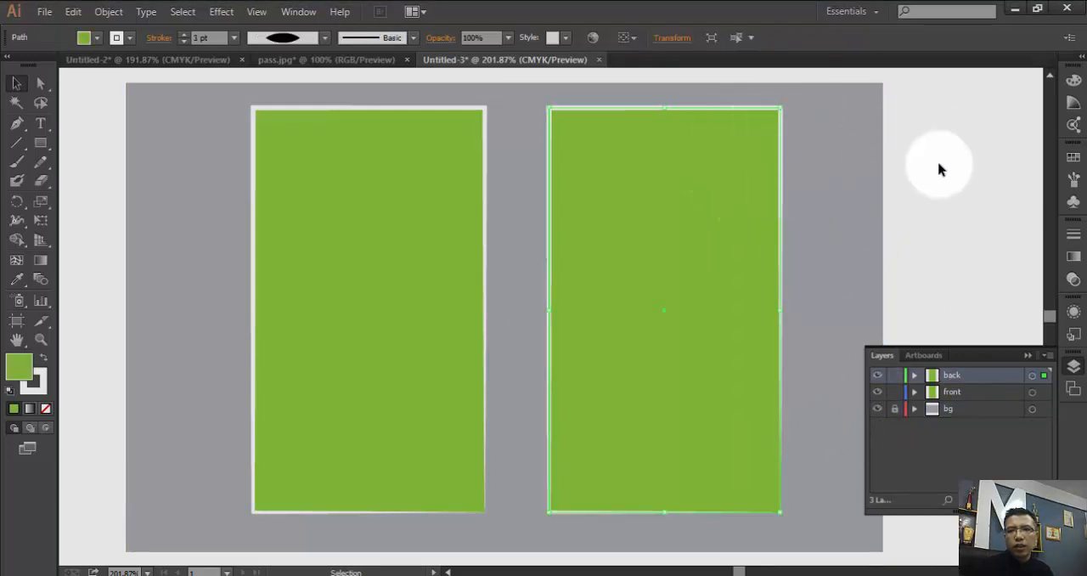
pyautogui.moveTo(915, 105); pyautogui.dragTo(834, 198)
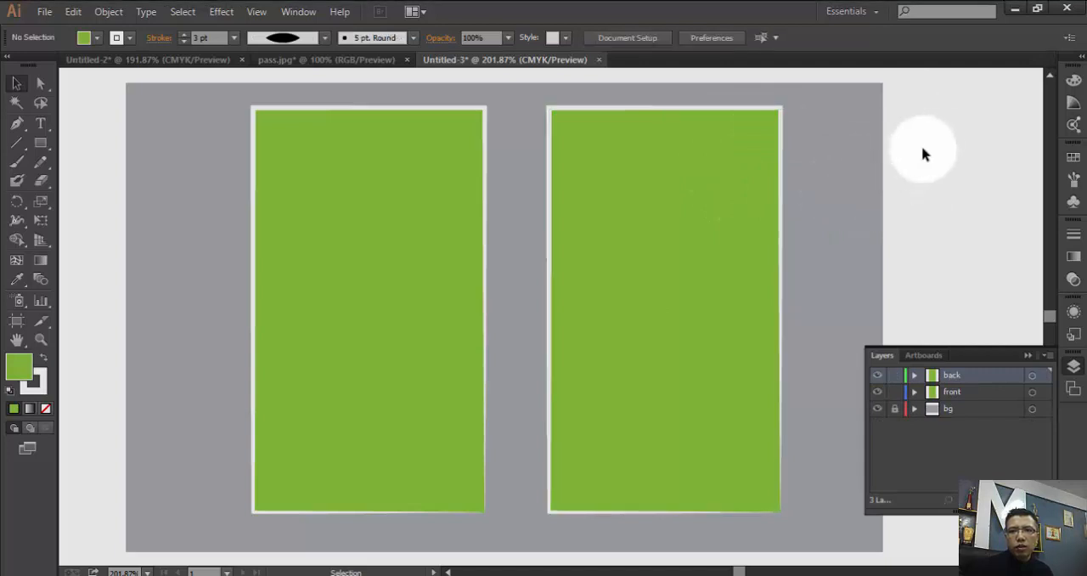
pyautogui.moveTo(929, 142); pyautogui.dragTo(831, 237)
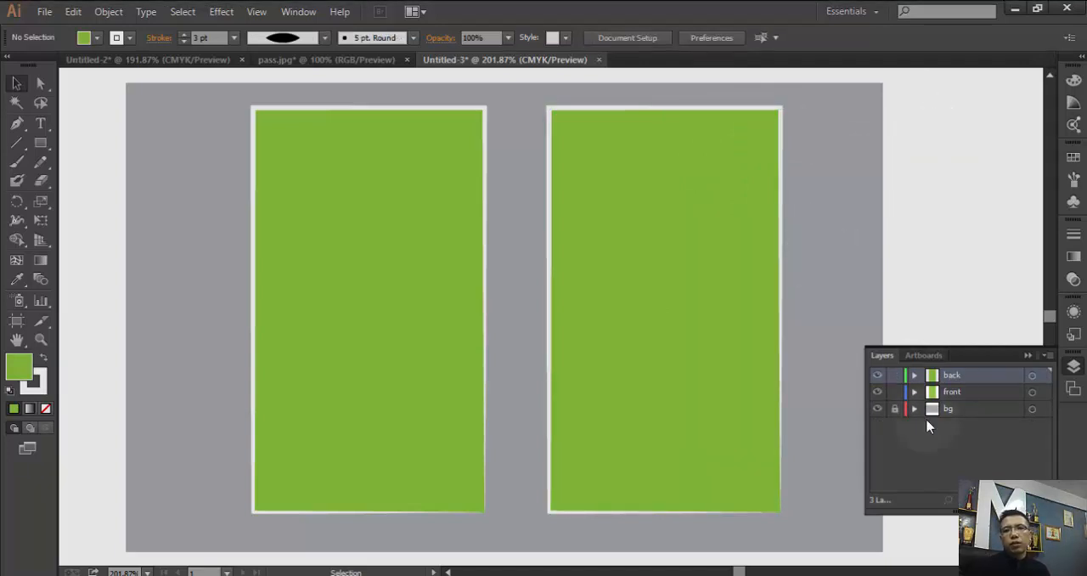
# - Copy the front card rectangle and paste the duplicate in place on the front layer
pyautogui.click(987, 391)
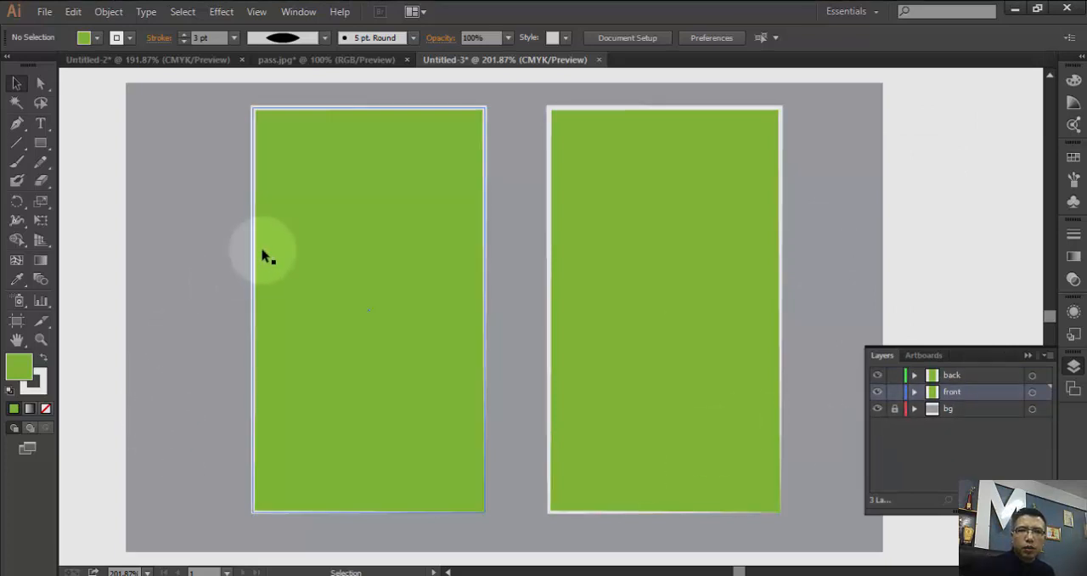
pyautogui.click(253, 217)
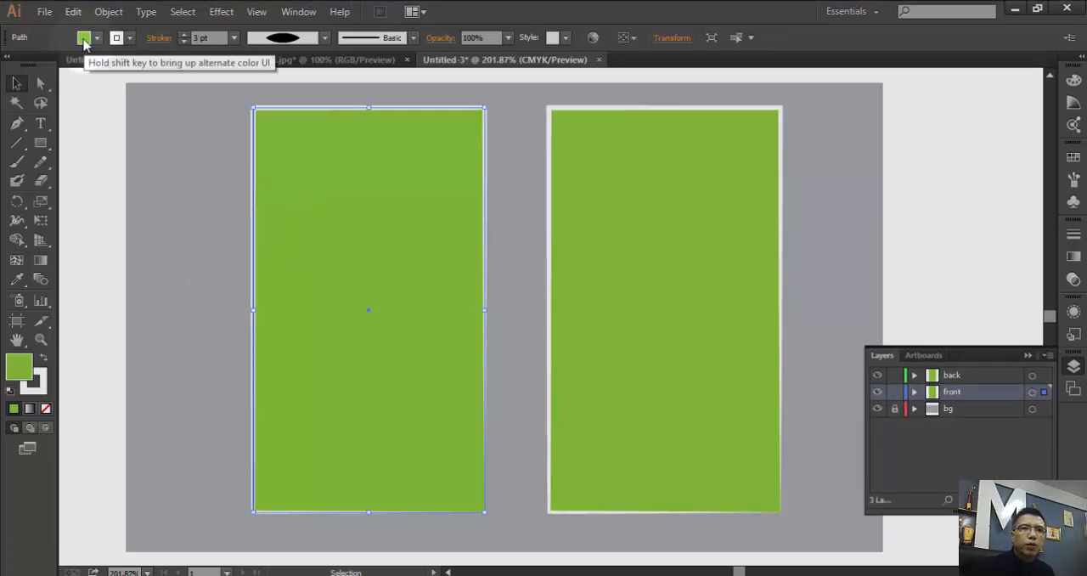
pyautogui.click(74, 11)
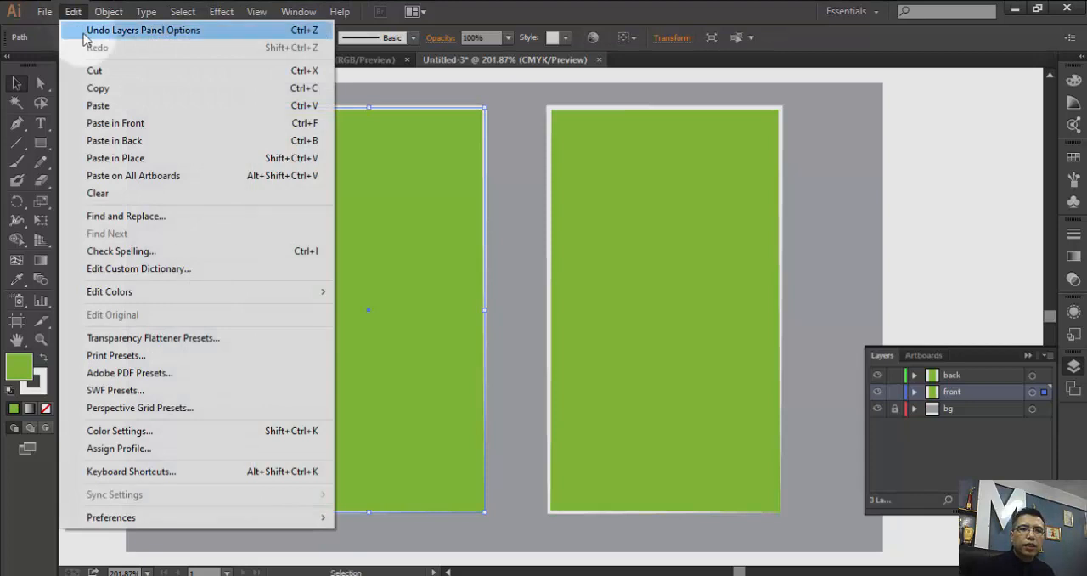
pyautogui.click(93, 88)
pyautogui.click(73, 12)
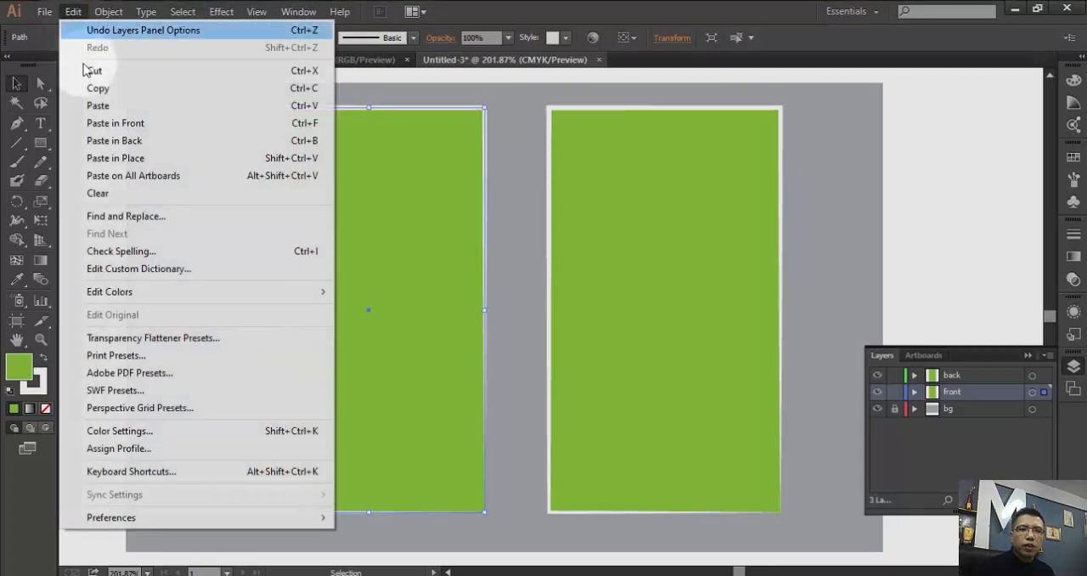
pyautogui.click(104, 159)
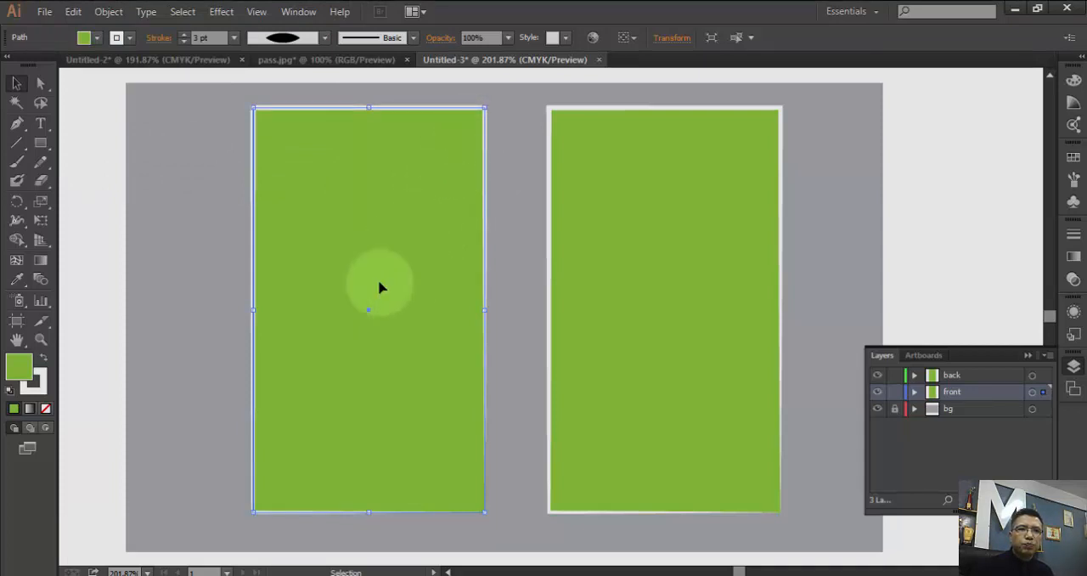
# - Draw a tall ellipse beside the front card with the Ellipse tool and set its fill to none
pyautogui.moveTo(44, 151); pyautogui.dragTo(133, 176)
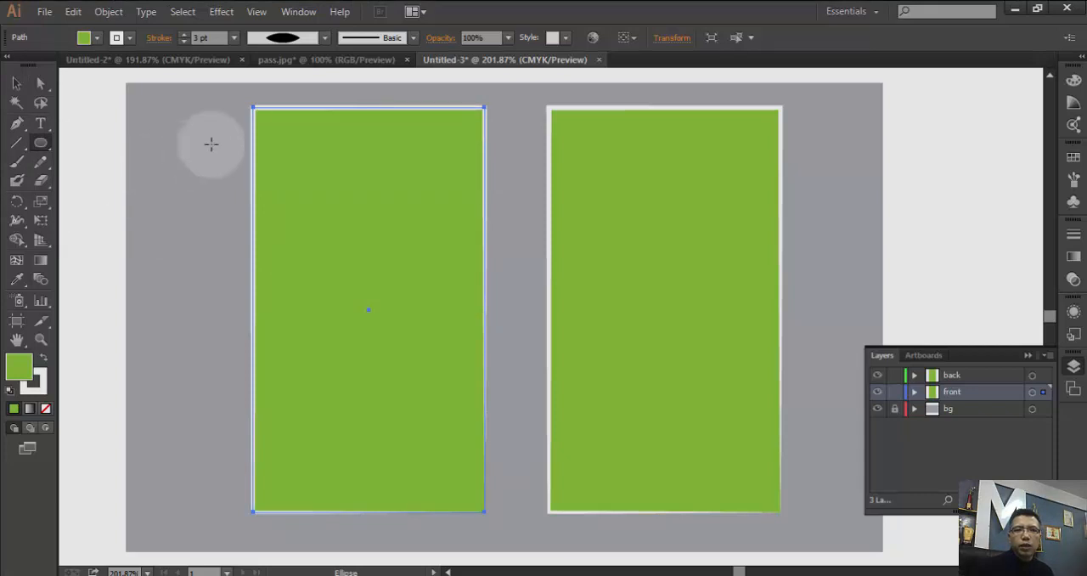
pyautogui.moveTo(213, 107); pyautogui.dragTo(98, 465)
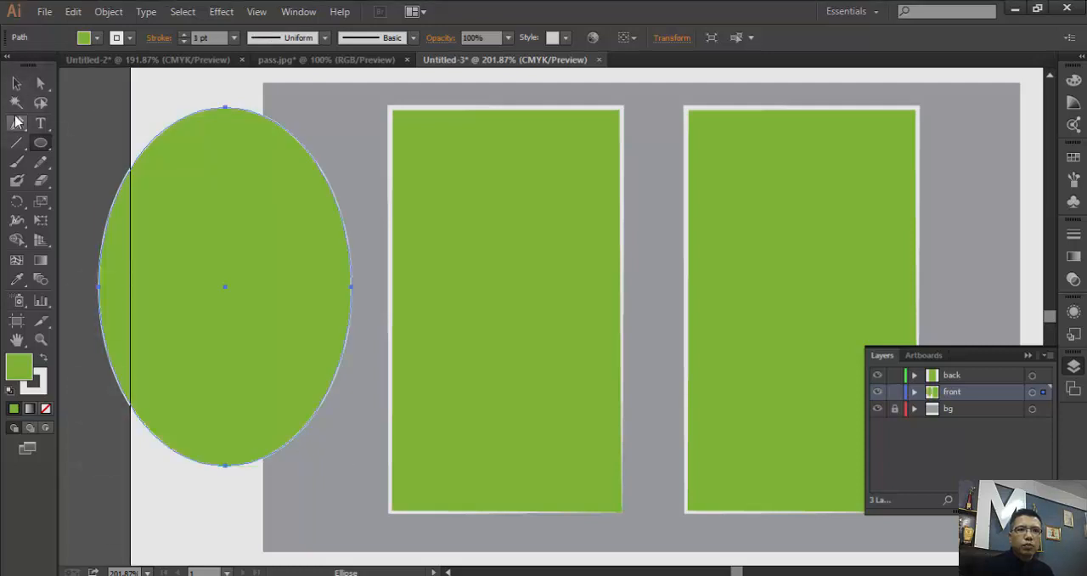
pyautogui.click(98, 38)
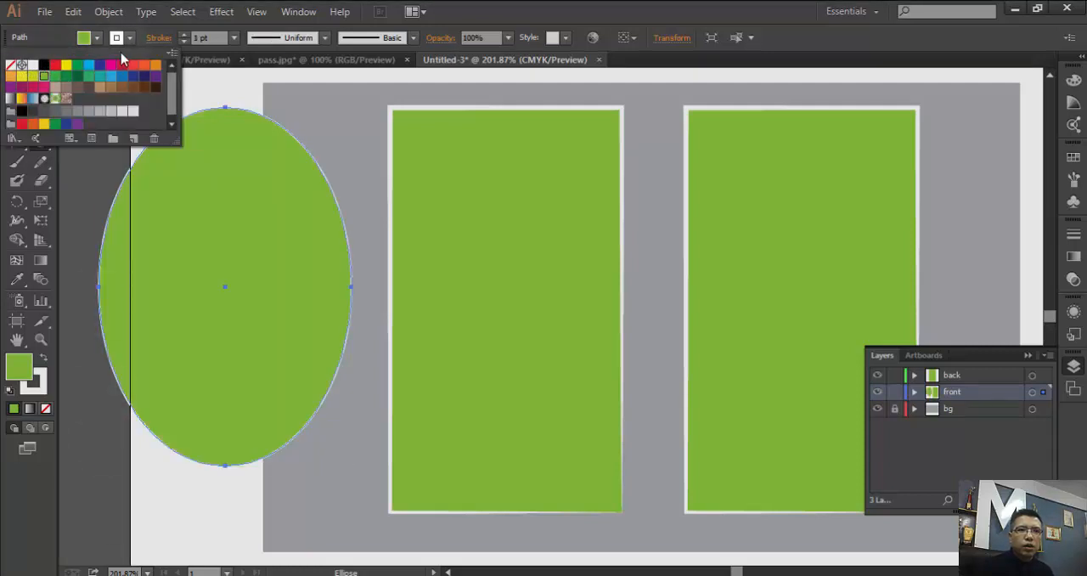
pyautogui.click(13, 65)
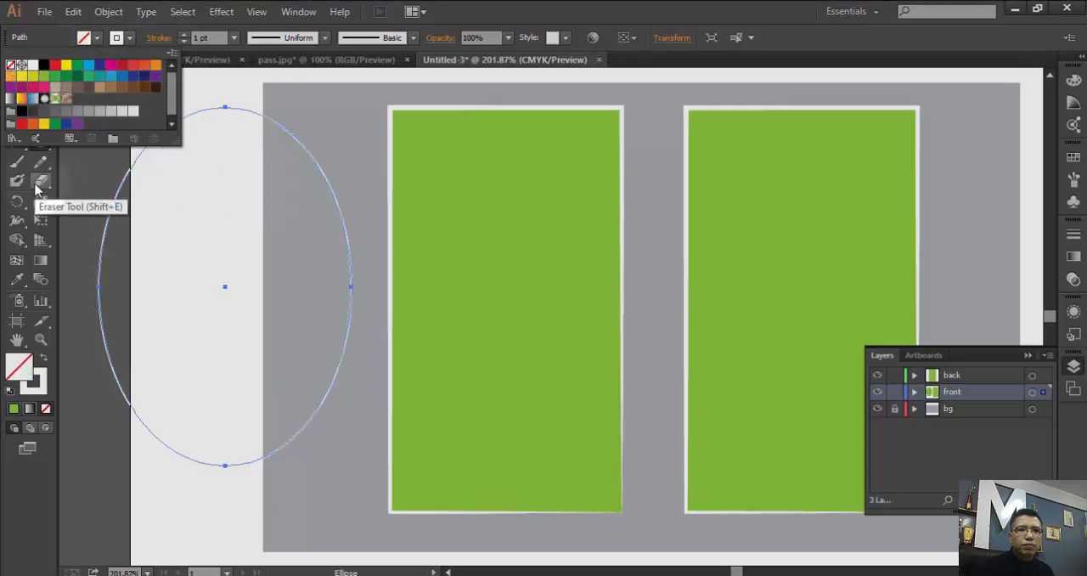
# - Rotate the ellipse diagonally and place it across the upper part of the front card, overlapping both side edges
pyautogui.click(16, 82)
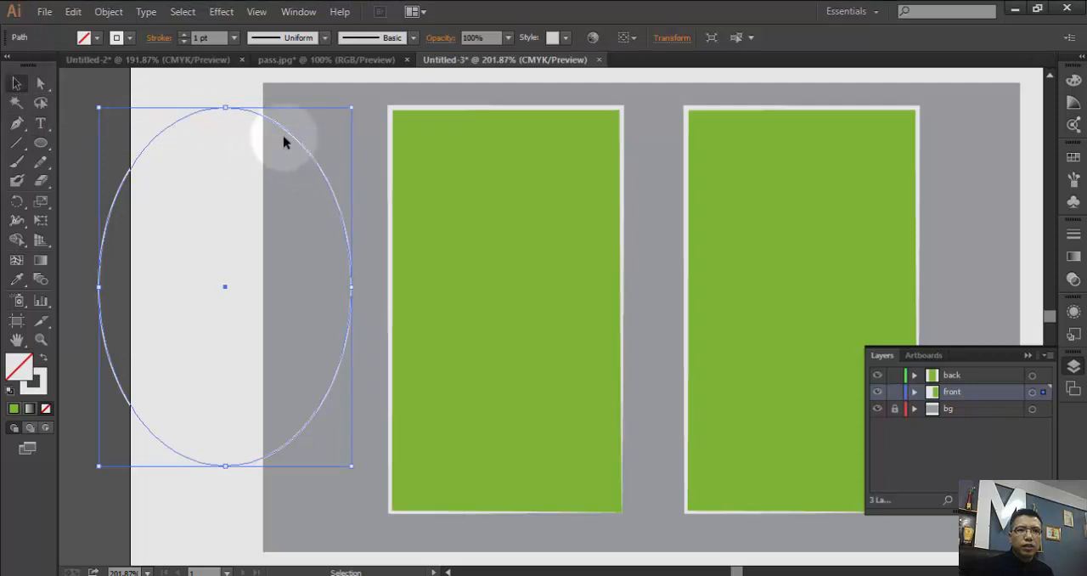
pyautogui.moveTo(357, 99); pyautogui.dragTo(371, 243)
pyautogui.moveTo(371, 289); pyautogui.dragTo(655, 132)
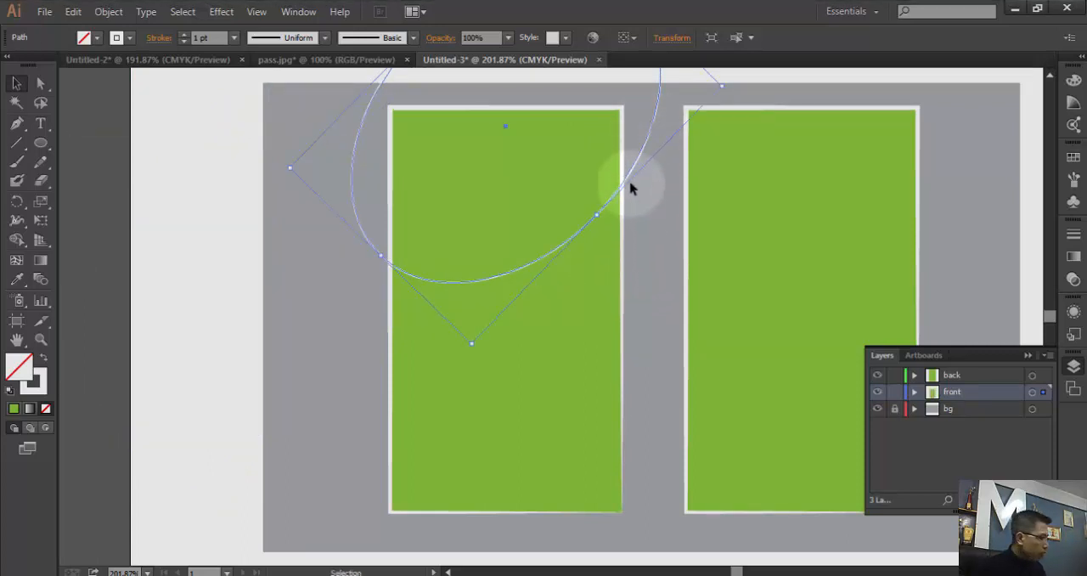
# - Duplicate the tilted ellipse, move the copy to the lower part of the front card and make it narrower
pyautogui.hotkey('ctrl', 'v')
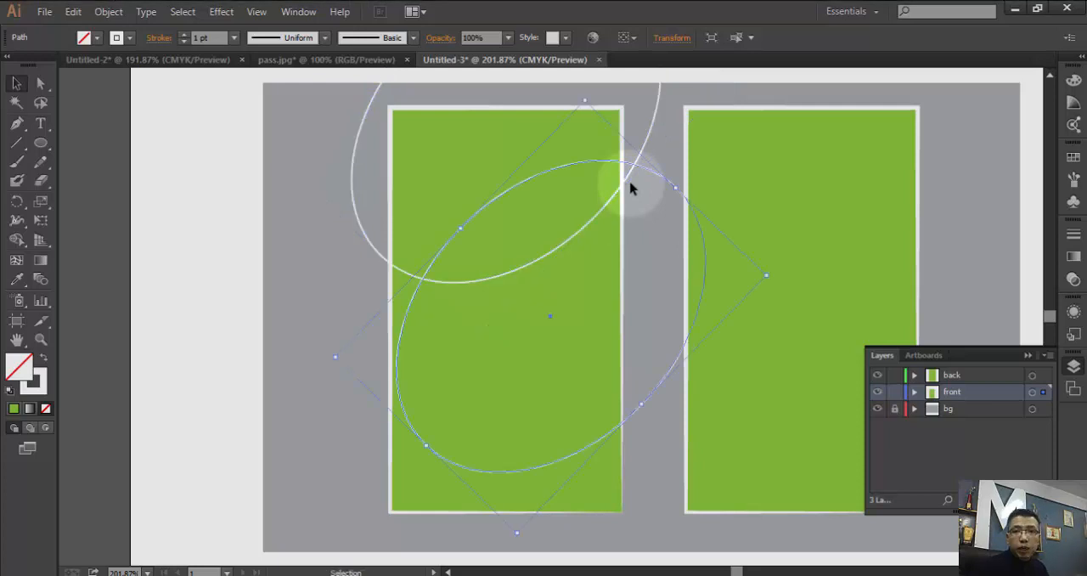
pyautogui.moveTo(626, 168); pyautogui.dragTo(606, 283)
pyautogui.moveTo(619, 515); pyautogui.dragTo(595, 476)
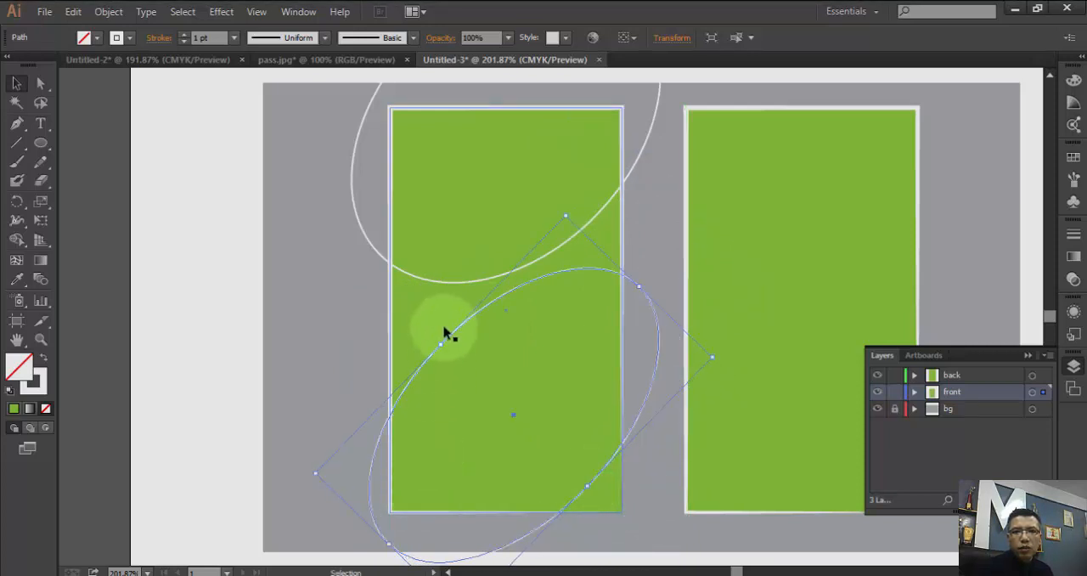
# - Move the upper ellipse slightly up and adjust the lower ellipse's position and width to fit the card's lower part
pyautogui.moveTo(493, 281); pyautogui.dragTo(482, 264)
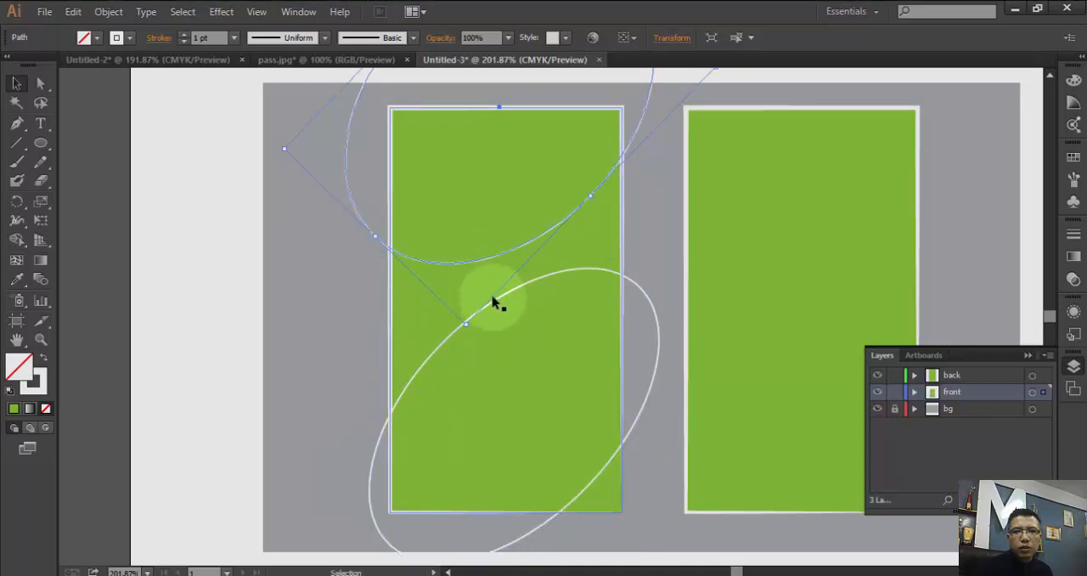
pyautogui.moveTo(495, 300)
pyautogui.mouseDown()
pyautogui.moveTo(504, 286)
pyautogui.moveTo(502, 301)
pyautogui.mouseUp()
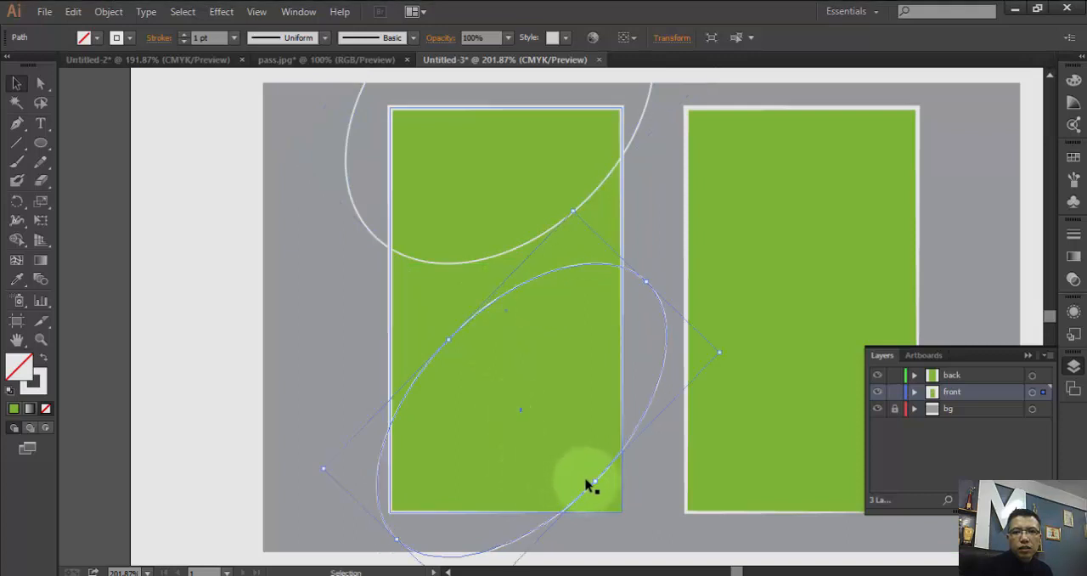
pyautogui.moveTo(454, 342); pyautogui.dragTo(464, 355)
pyautogui.moveTo(597, 484); pyautogui.dragTo(589, 481)
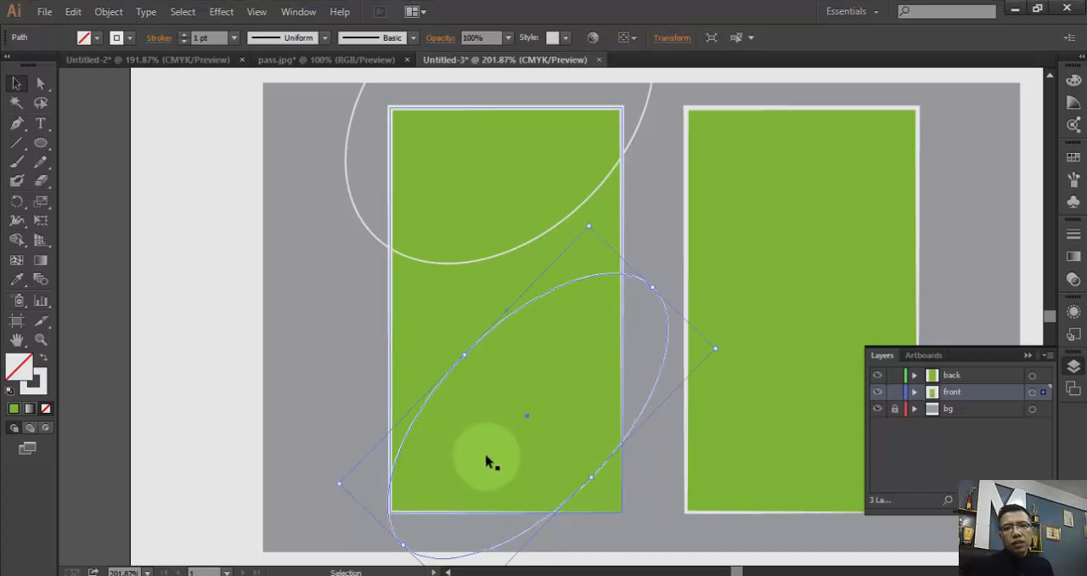
pyautogui.moveTo(465, 356); pyautogui.dragTo(453, 347)
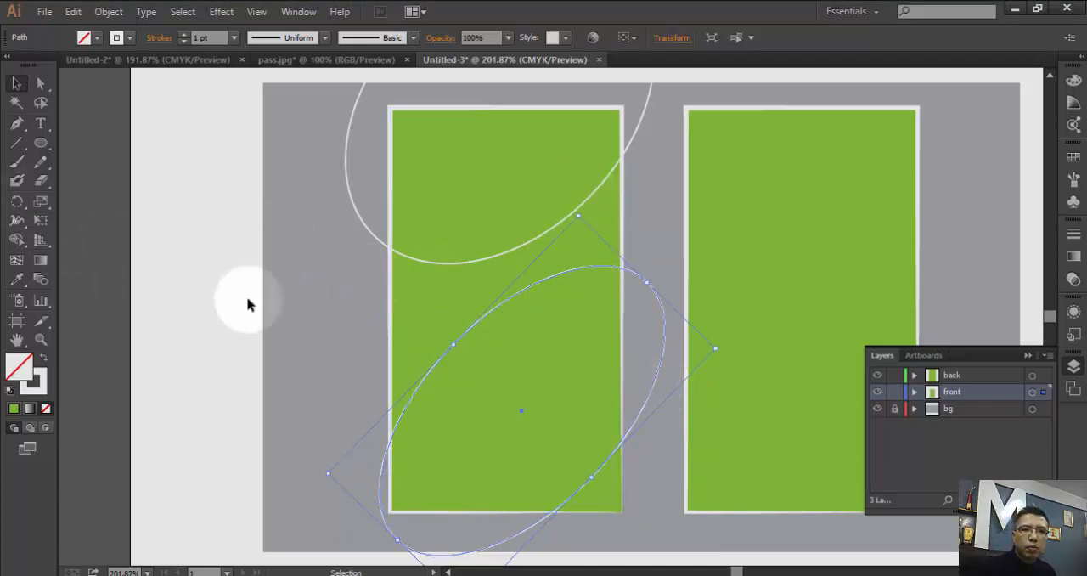
# - Select the front card rectangle together with both ellipses and fill them with dark gray C=0 M=0 Y=0 K=90
pyautogui.moveTo(435, 402); pyautogui.dragTo(498, 473)
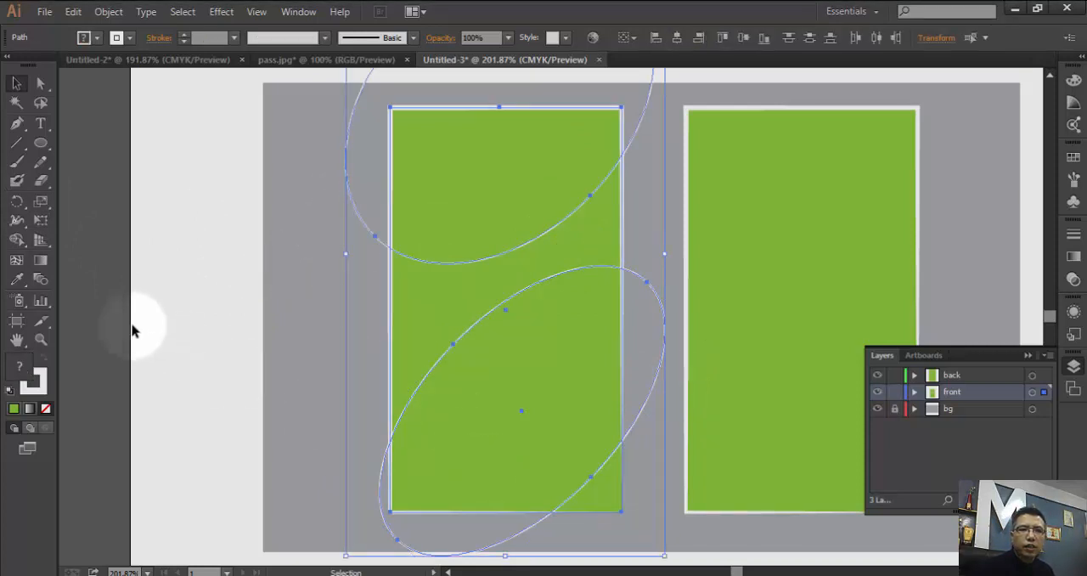
pyautogui.click(16, 241)
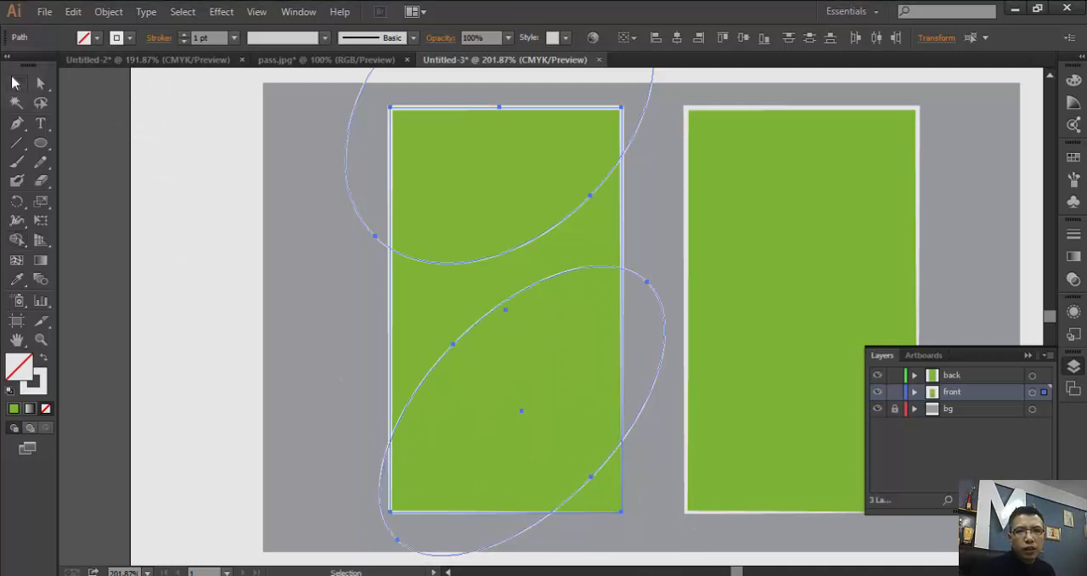
pyautogui.click(13, 83)
pyautogui.click(428, 304)
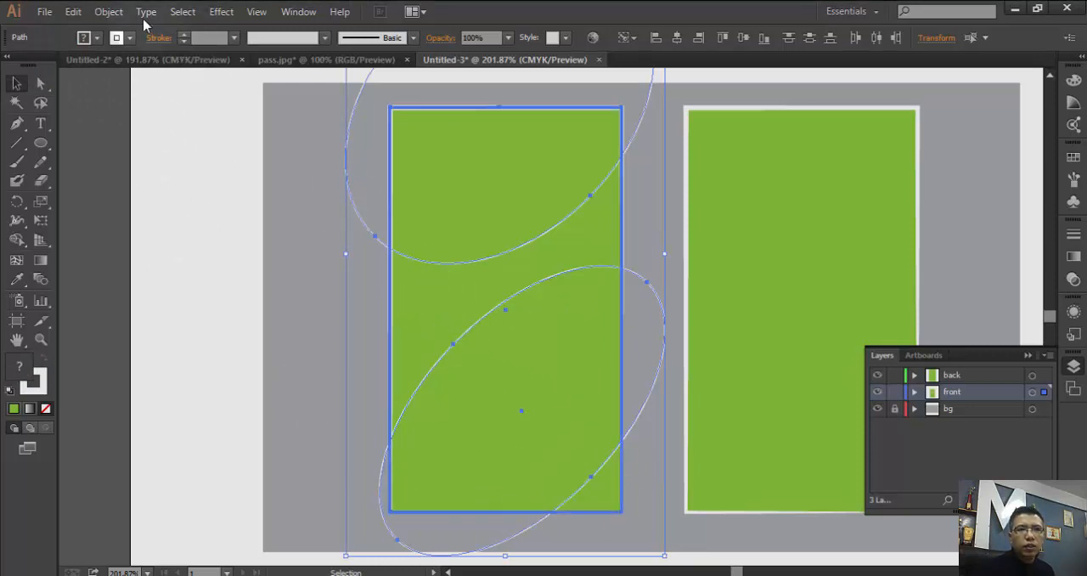
pyautogui.click(97, 39)
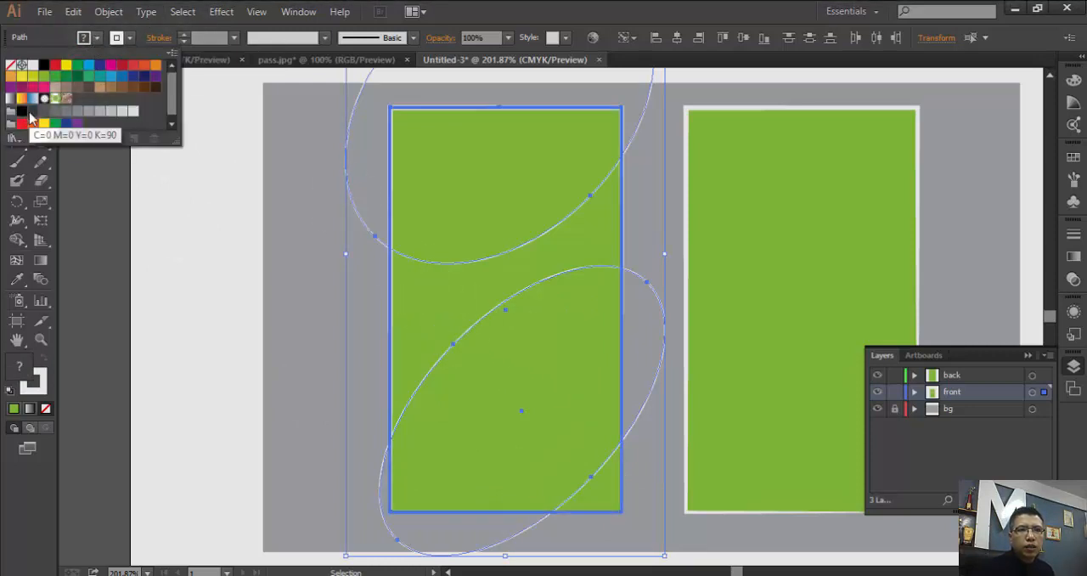
pyautogui.click(33, 111)
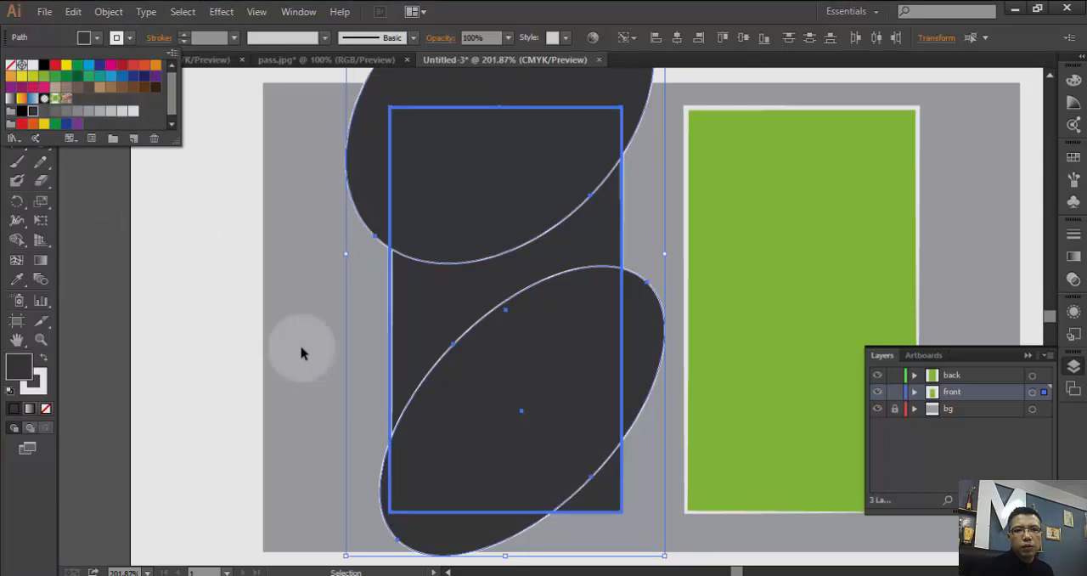
# - Check the dark card rectangle and upper ellipse individually, and view the finished ID card in the Untitled-2 document for reference
pyautogui.click(302, 351)
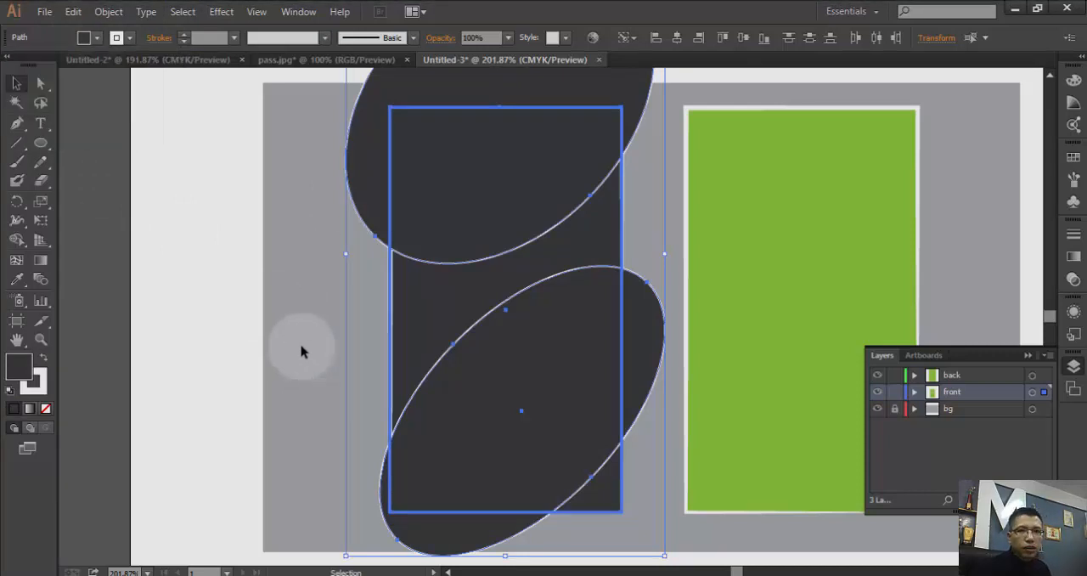
pyautogui.click(302, 351)
pyautogui.click(428, 309)
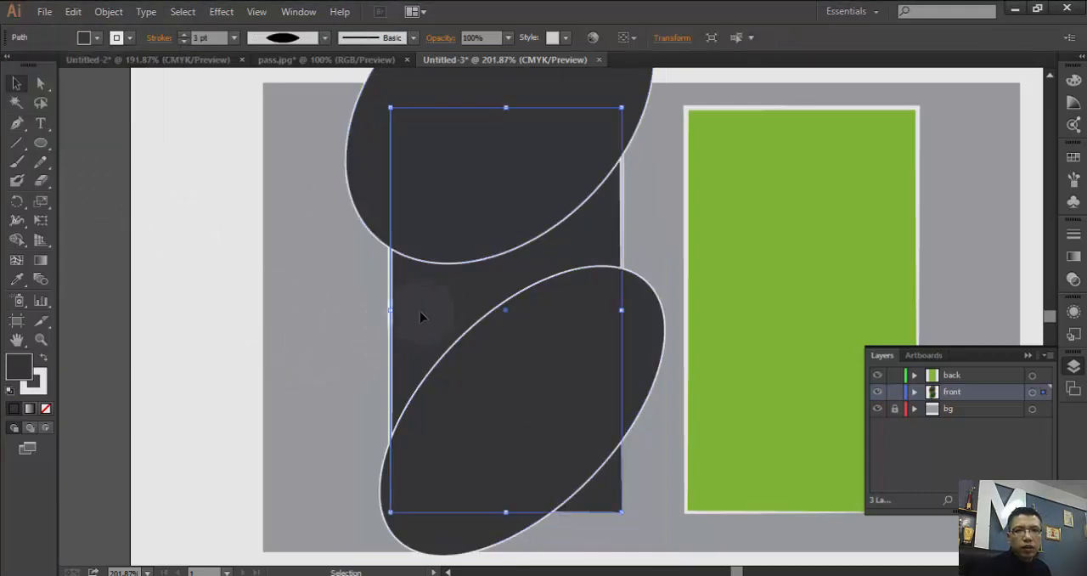
pyautogui.click(367, 208)
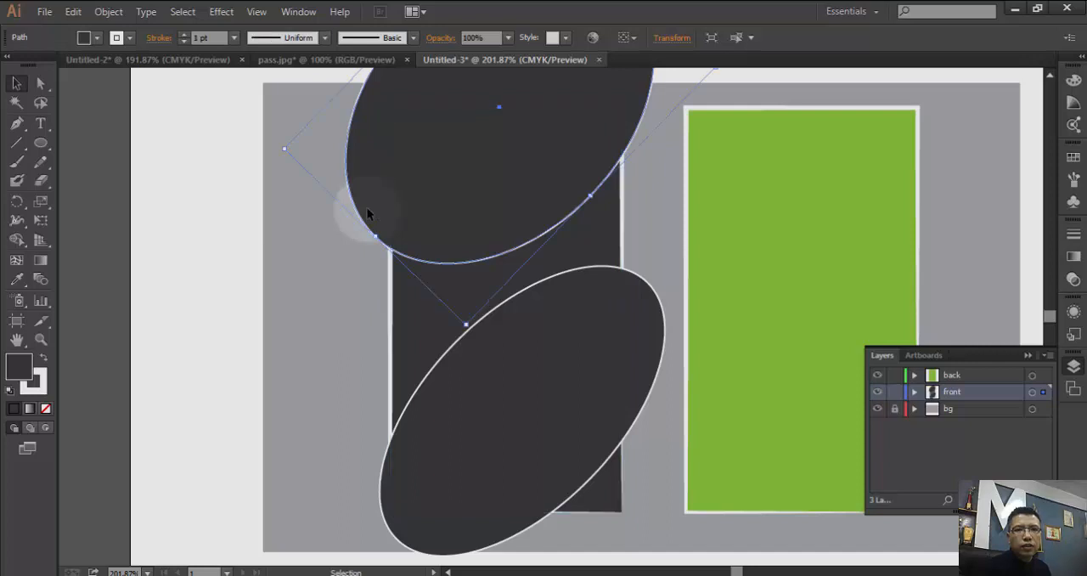
pyautogui.click(188, 61)
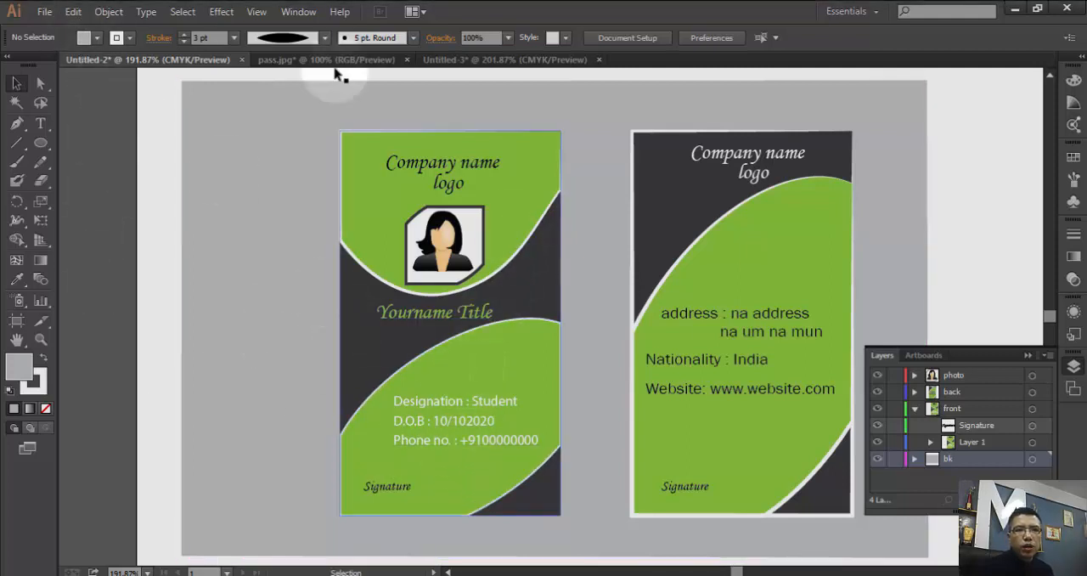
# - Return to the Untitled-3 document and fill both ellipses on the front card with green C=50 M=0 Y=100 K=0
pyautogui.click(297, 63)
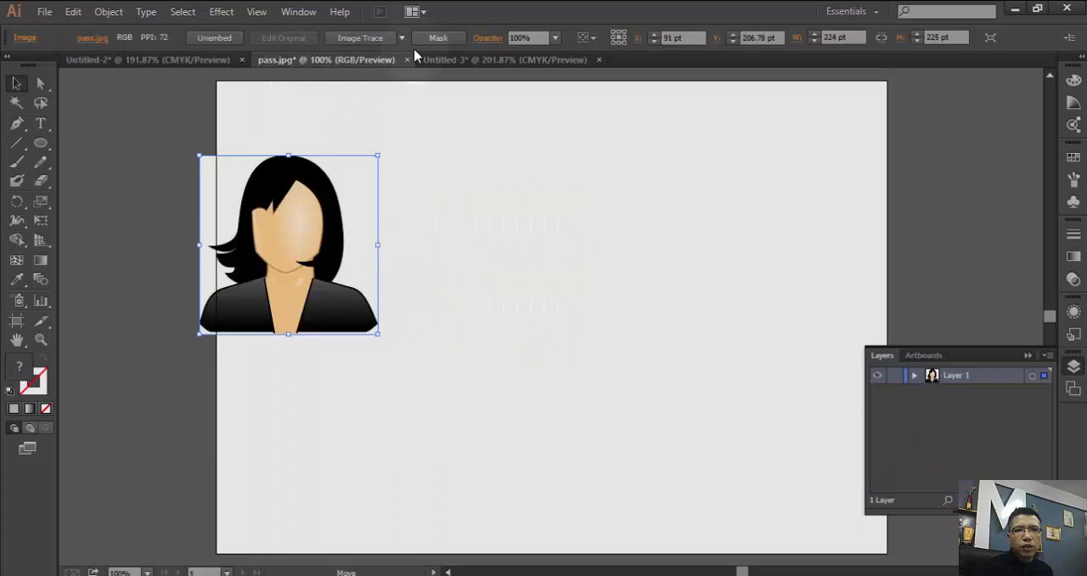
pyautogui.click(434, 58)
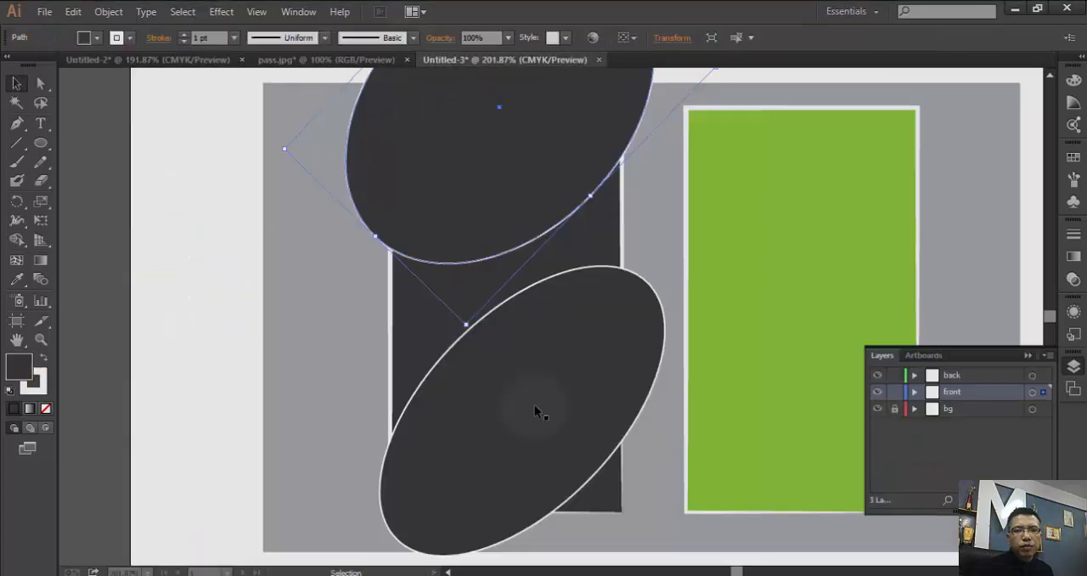
pyautogui.click(470, 410)
pyautogui.click(97, 38)
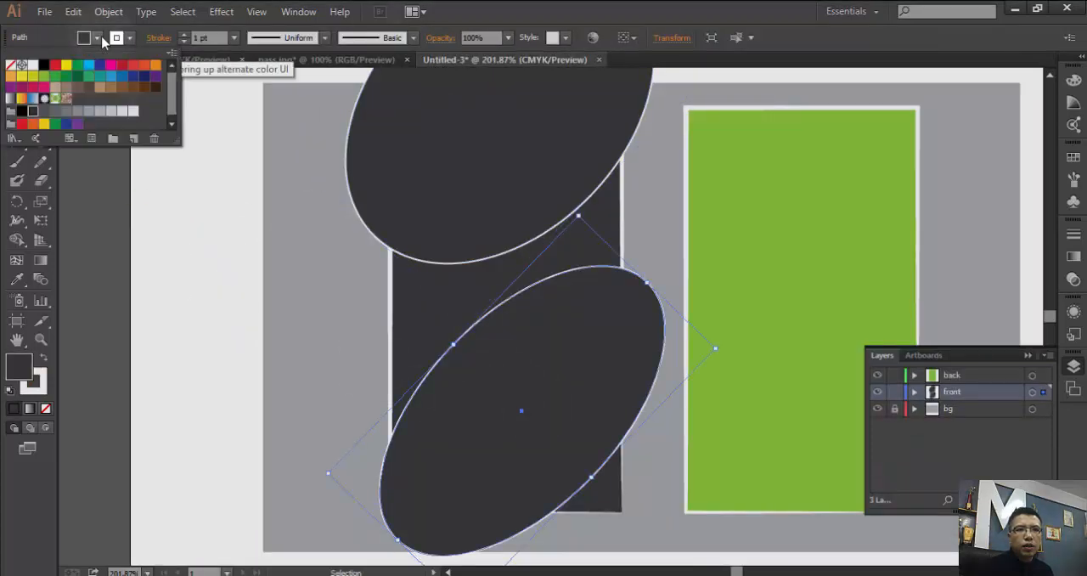
pyautogui.click(44, 76)
pyautogui.click(364, 187)
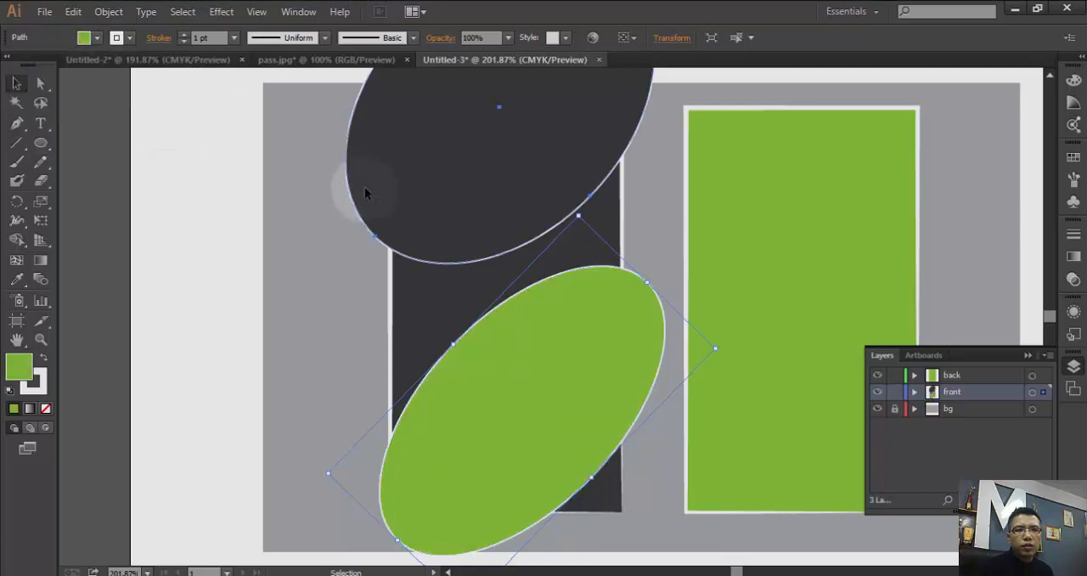
pyautogui.click(98, 38)
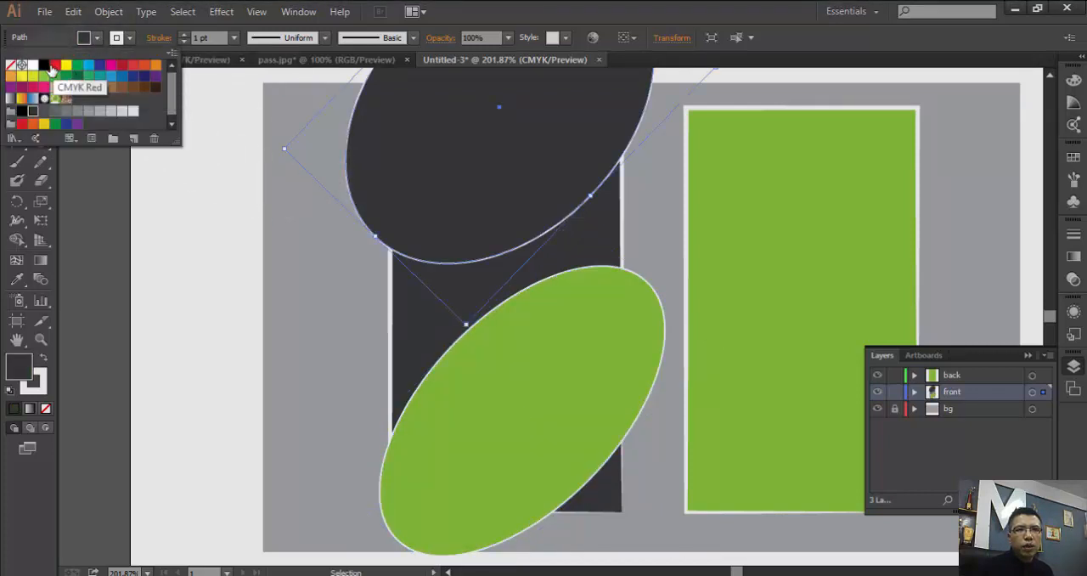
pyautogui.click(44, 75)
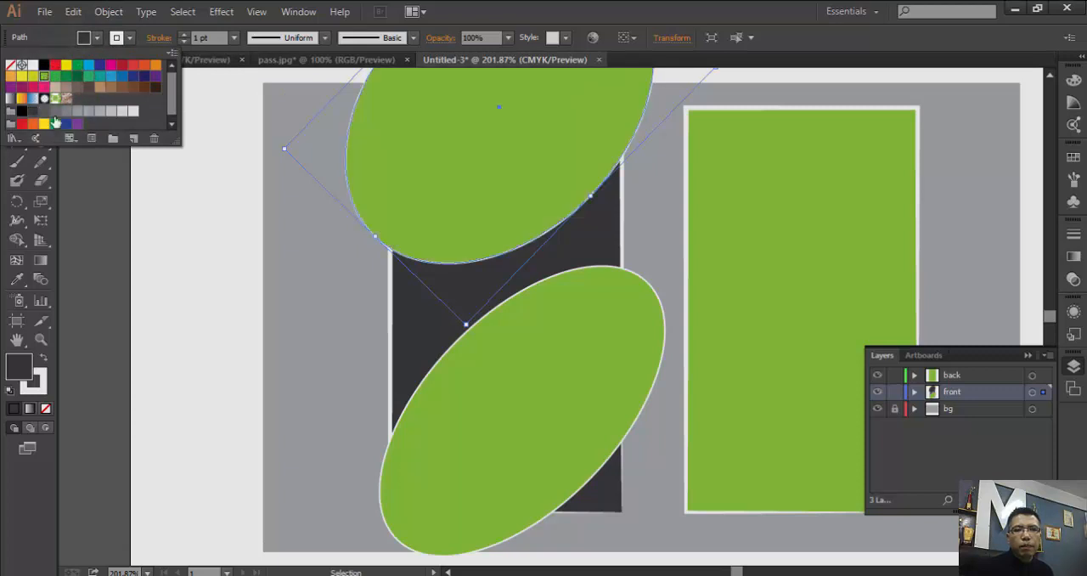
# - Remove the fill from the upper and lower ellipses on the front card, leaving only their white outlines
pyautogui.scroll(2, 408, 357)
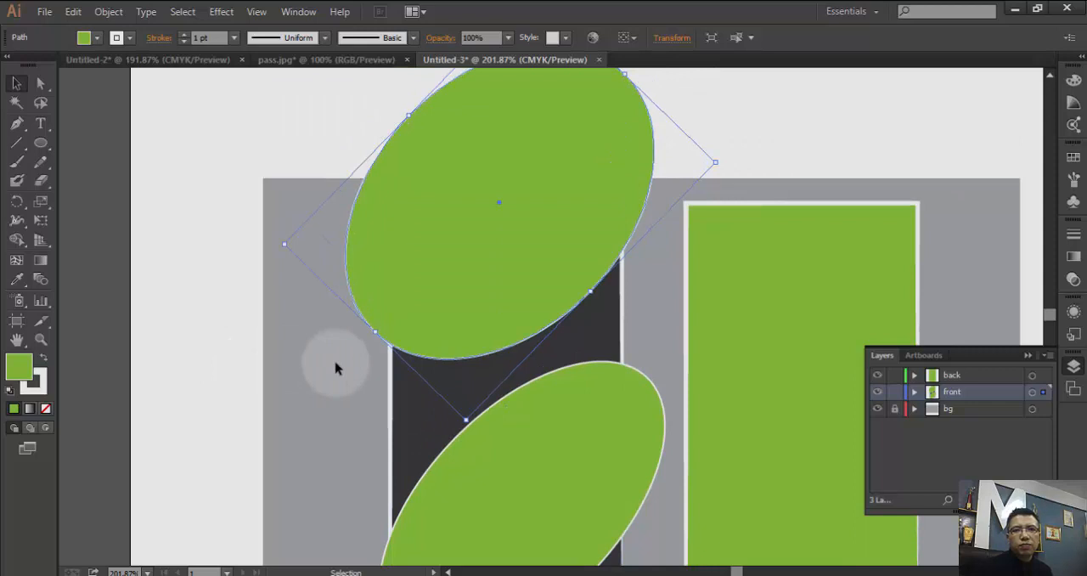
pyautogui.scroll(-1, 288, 351)
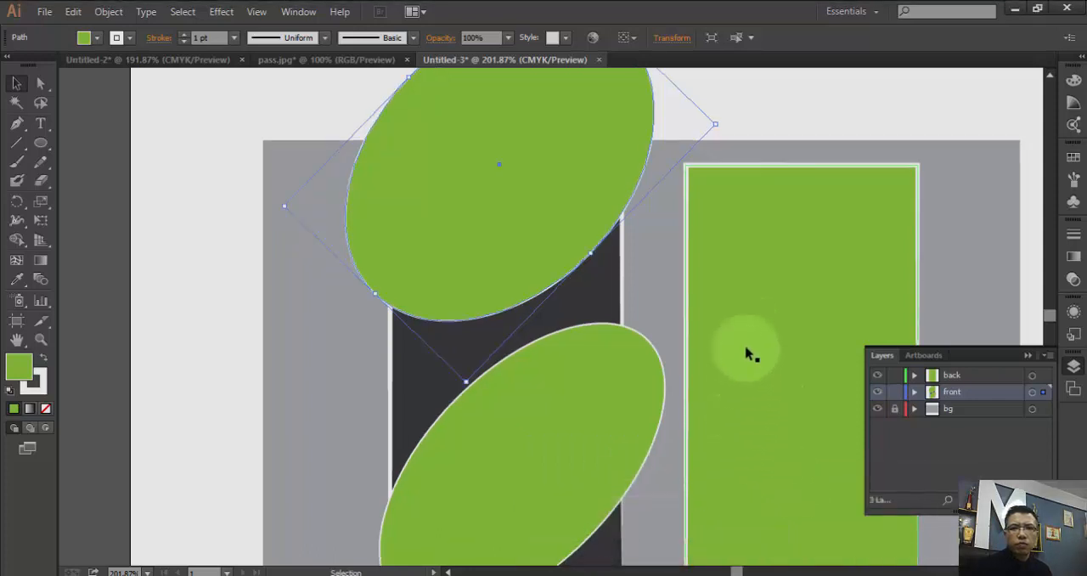
pyautogui.scroll(-5, 747, 354)
pyautogui.scroll(1, 748, 354)
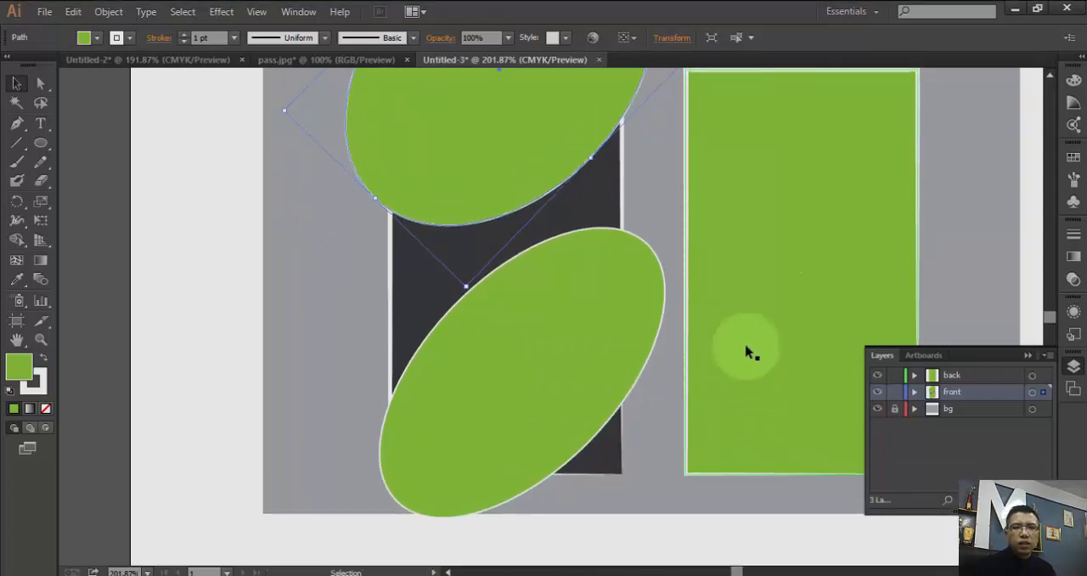
pyautogui.scroll(1, 619, 355)
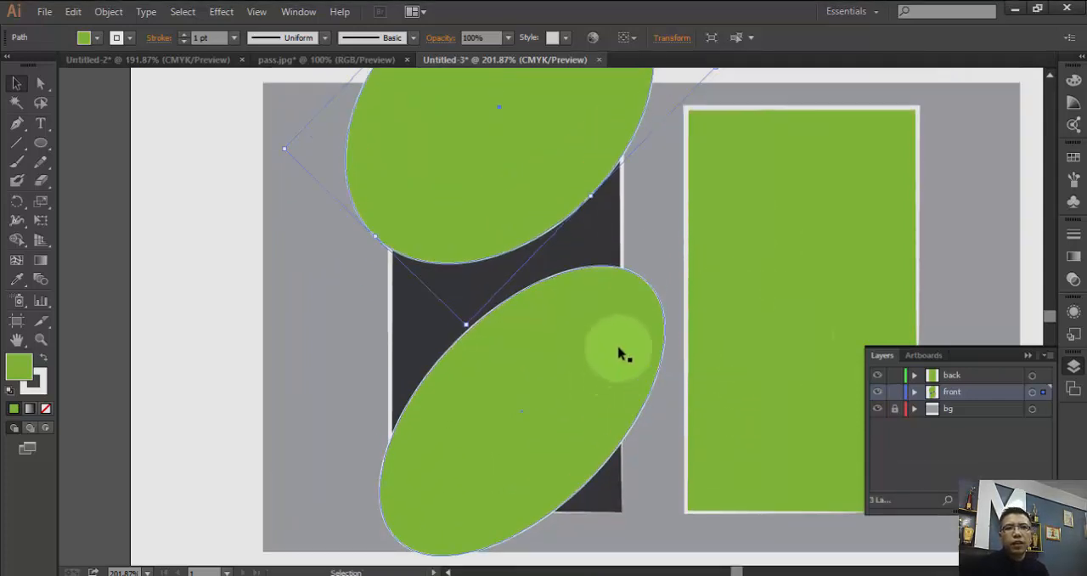
pyautogui.scroll(1, 619, 355)
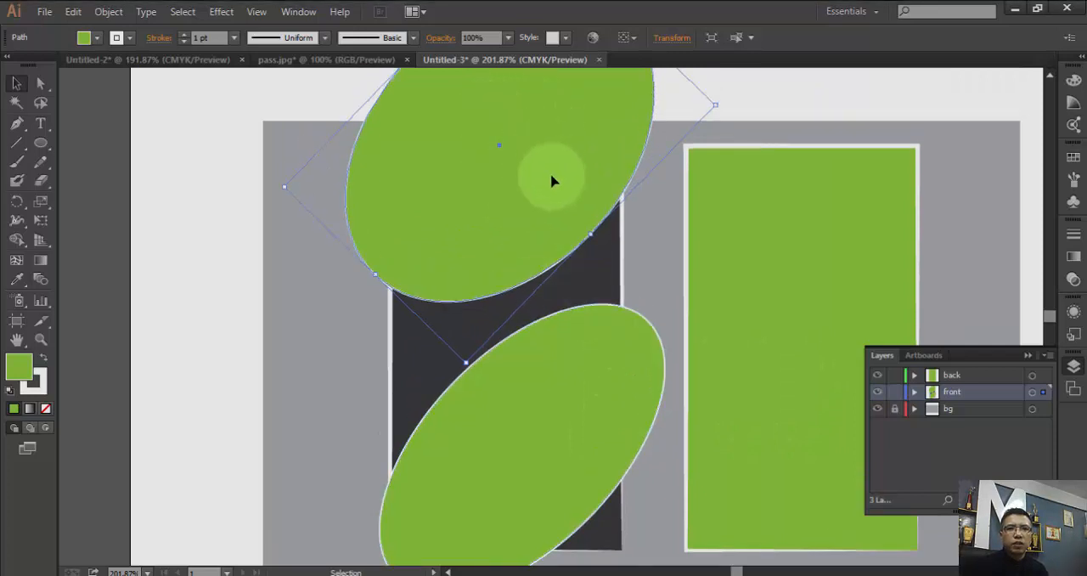
pyautogui.click(97, 38)
pyautogui.click(11, 67)
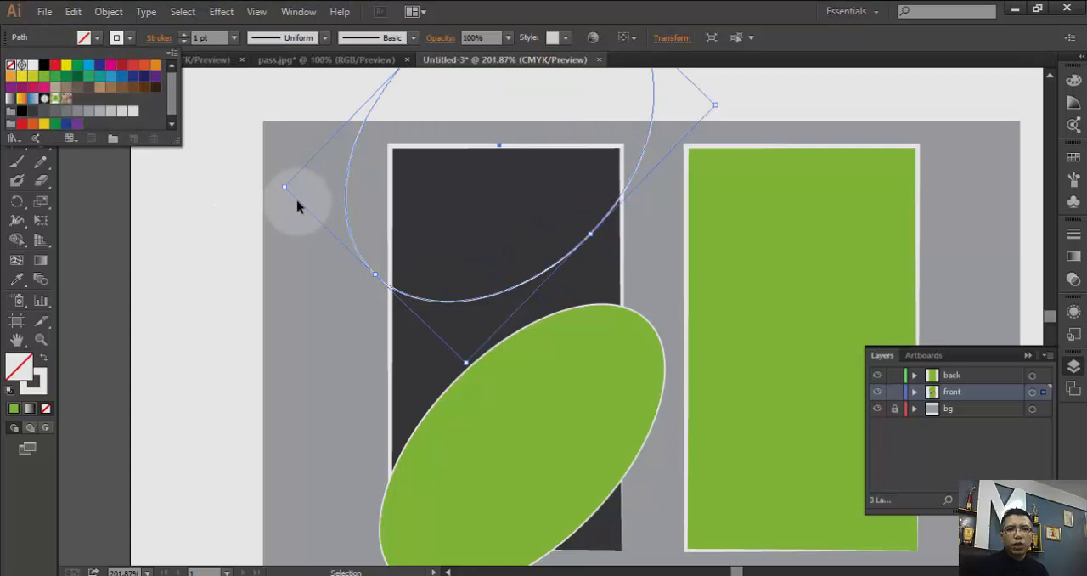
pyautogui.click(580, 336)
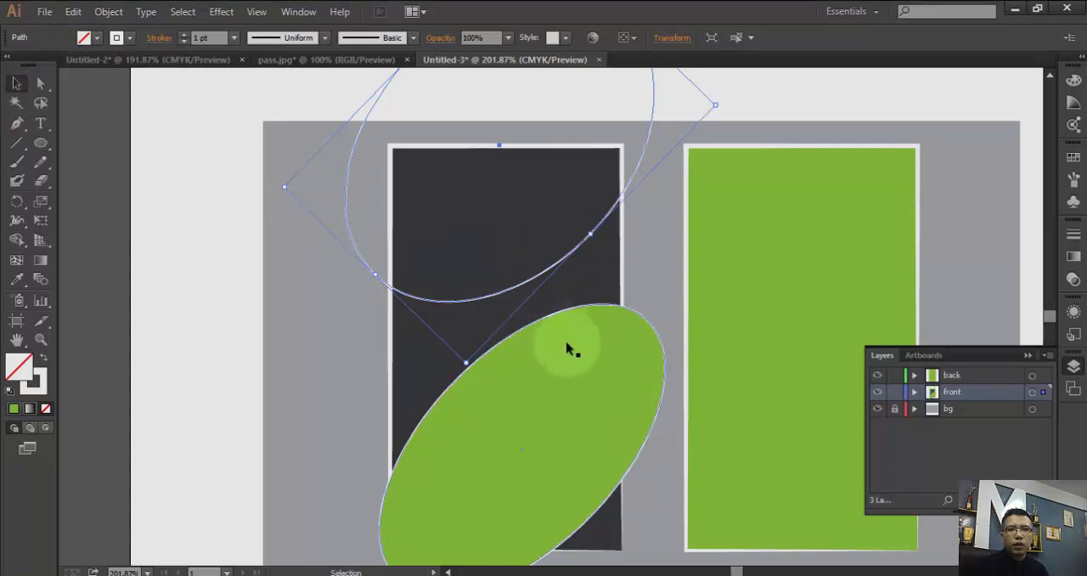
pyautogui.click(565, 349)
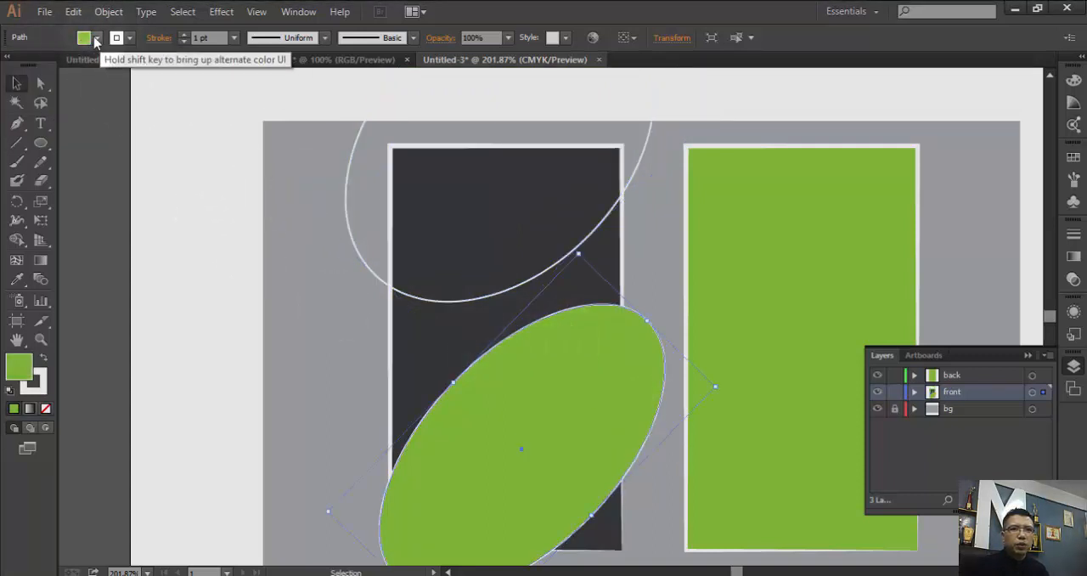
pyautogui.click(96, 38)
pyautogui.click(12, 66)
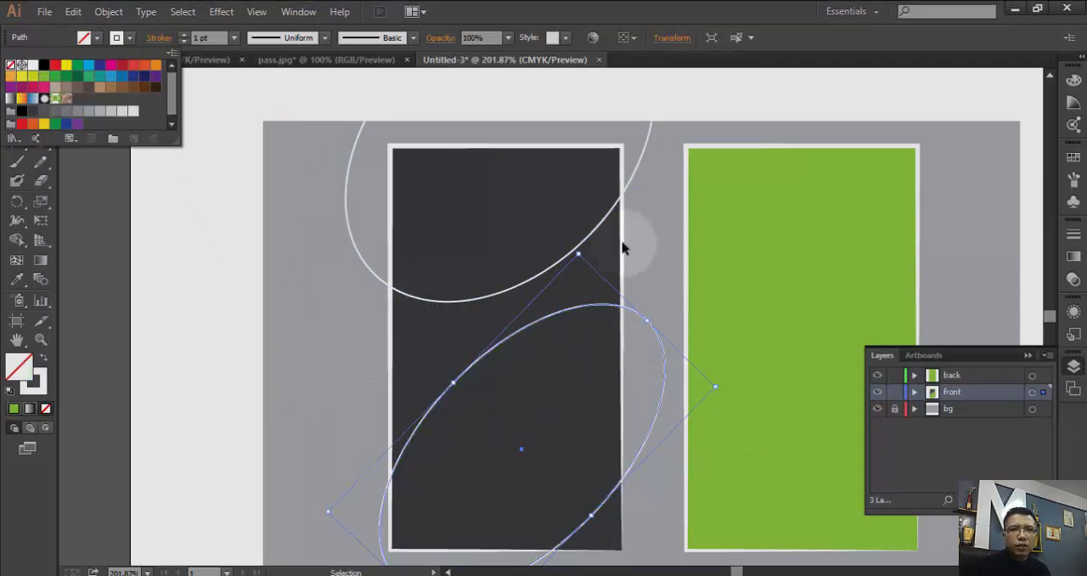
pyautogui.click(121, 237)
# - Rotate the front card's lower ellipse slightly clockwise
pyautogui.scroll(-3, 285, 277)
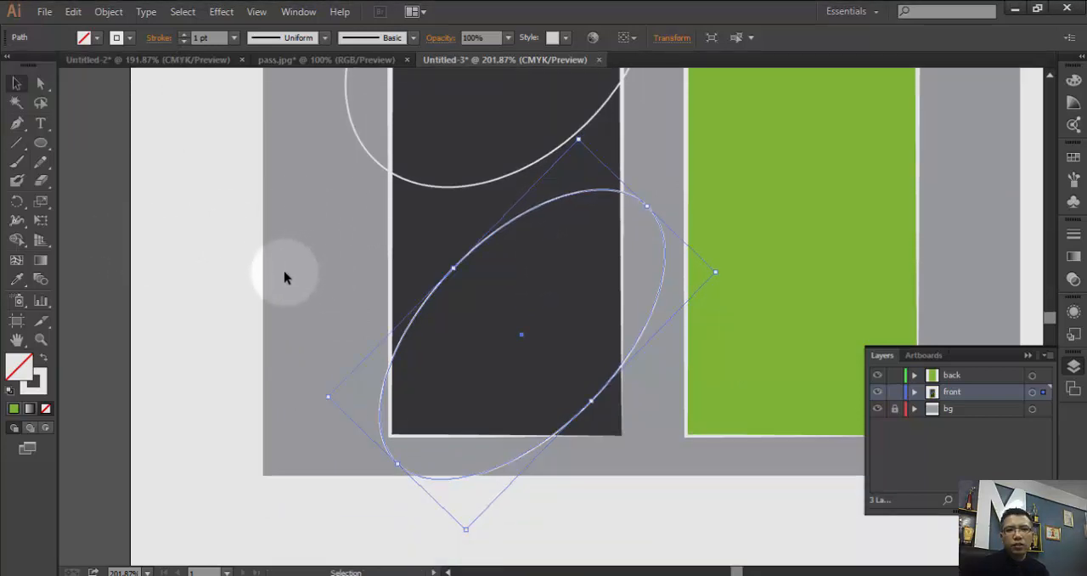
pyautogui.scroll(1, 285, 276)
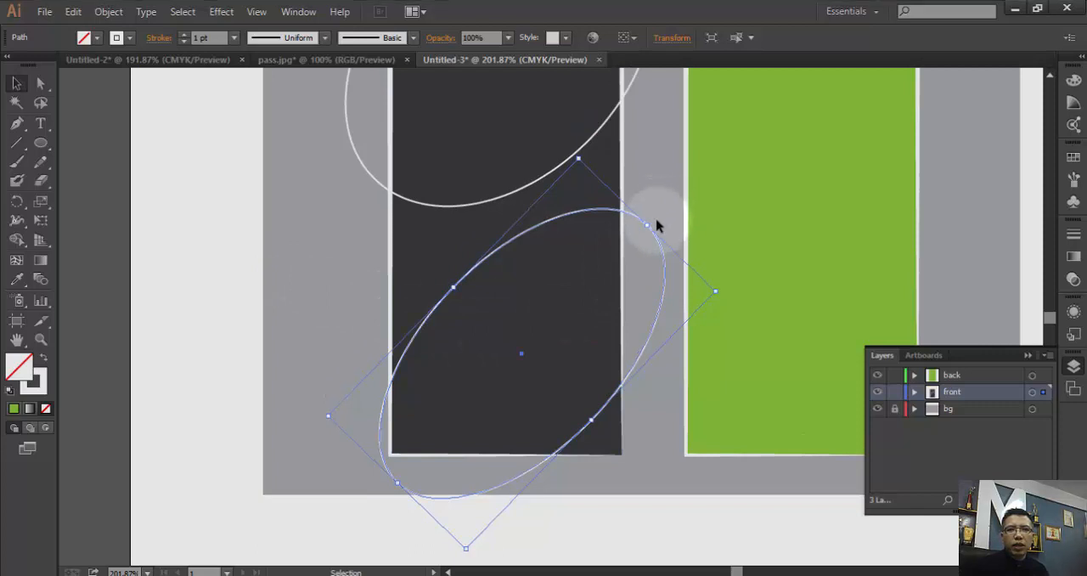
pyautogui.moveTo(657, 222); pyautogui.dragTo(665, 228)
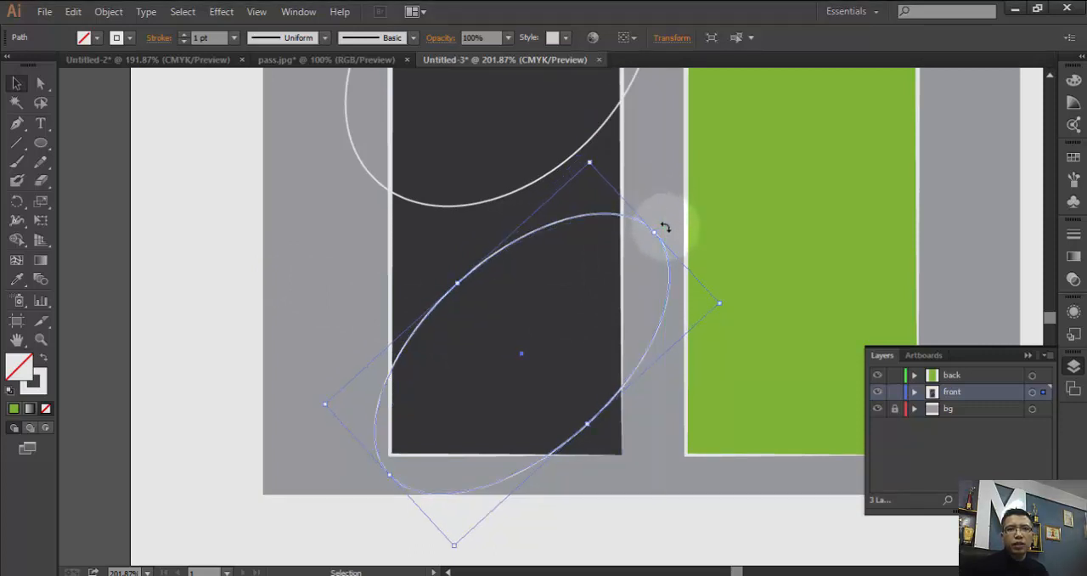
# - Select the front card rectangle with both ellipses and use Shape Builder to remove the ellipse parts outside the card
pyautogui.scroll(2, 595, 235)
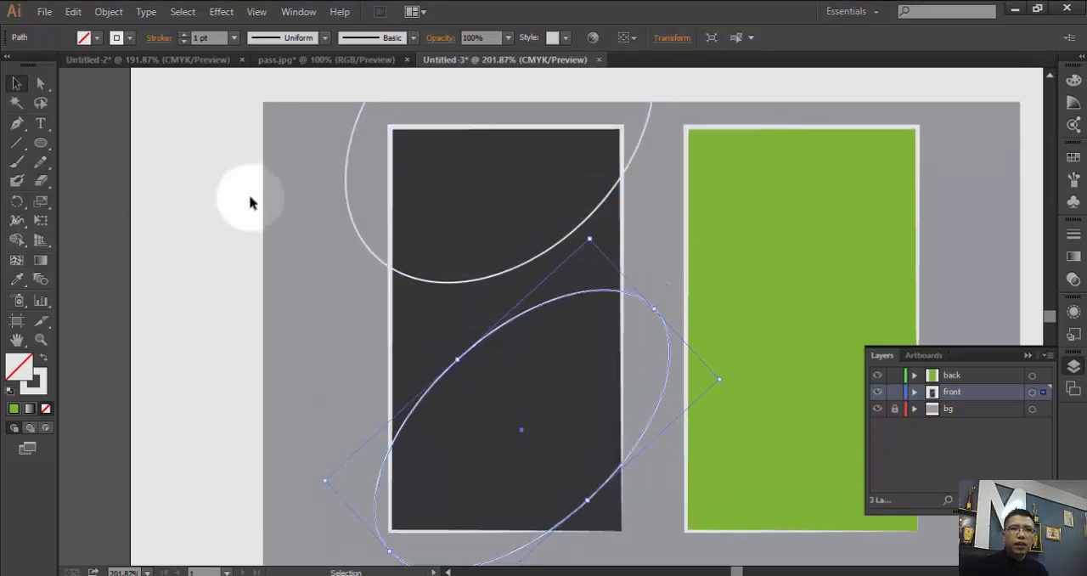
pyautogui.moveTo(243, 158); pyautogui.dragTo(481, 439)
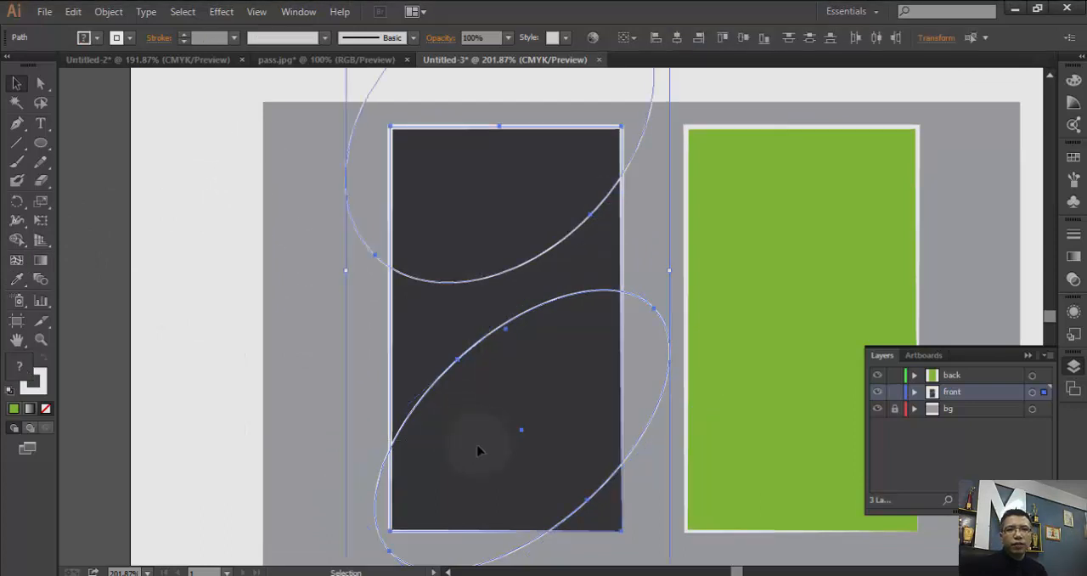
pyautogui.click(16, 239)
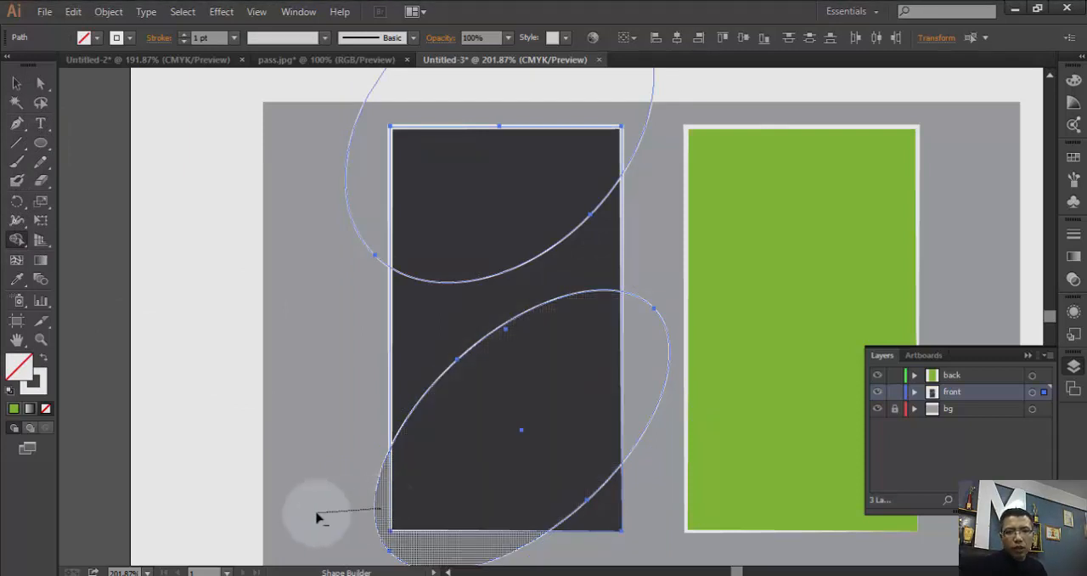
pyautogui.keyDown('alt'); pyautogui.click(378, 529); pyautogui.keyUp('alt')
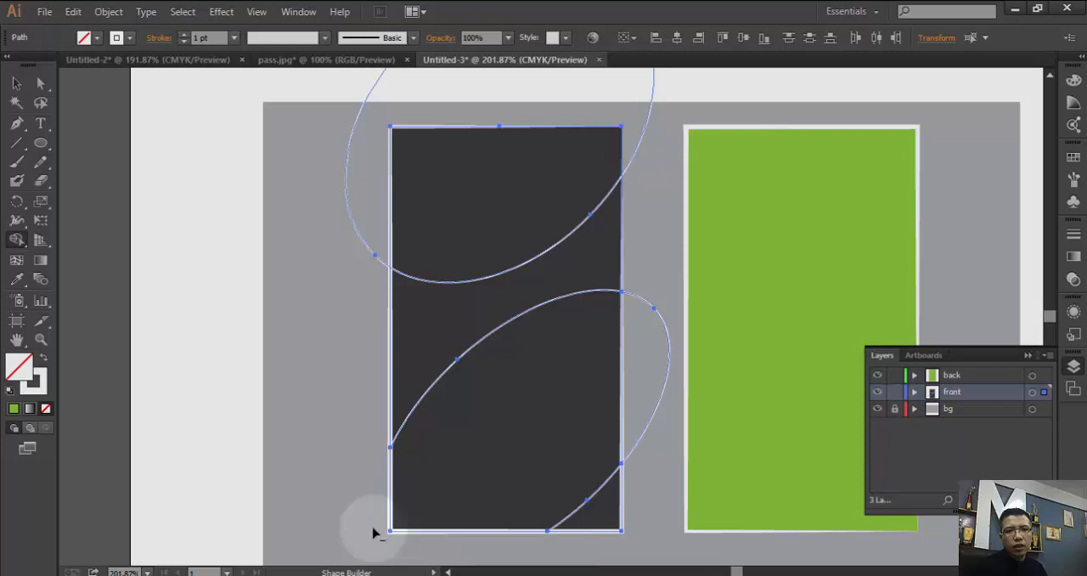
pyautogui.keyDown('alt'); pyautogui.click(656, 367); pyautogui.keyUp('alt')
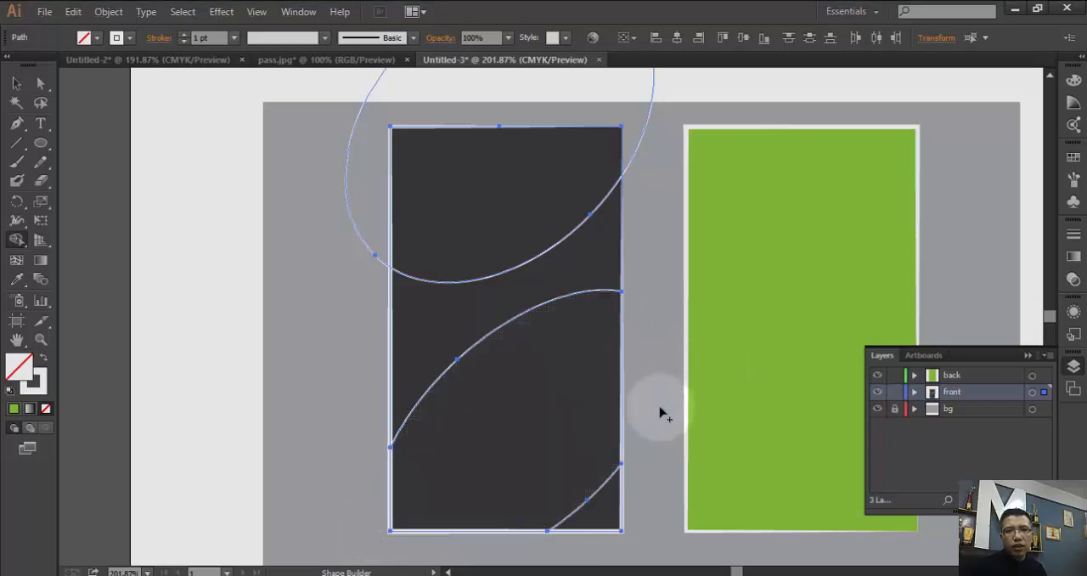
pyautogui.moveTo(582, 103)
pyautogui.mouseDown()
pyautogui.moveTo(723, 90)
pyautogui.moveTo(611, 272)
pyautogui.mouseUp()
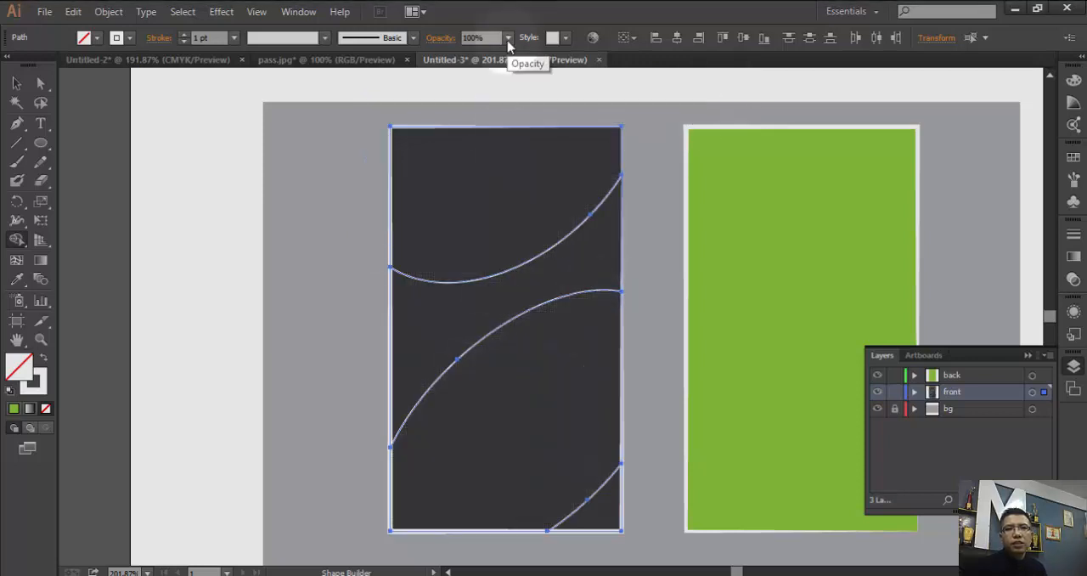
# - Select only the curved upper section of the front card and fill it with green C=50 M=0 Y=100 K=0
pyautogui.click(16, 86)
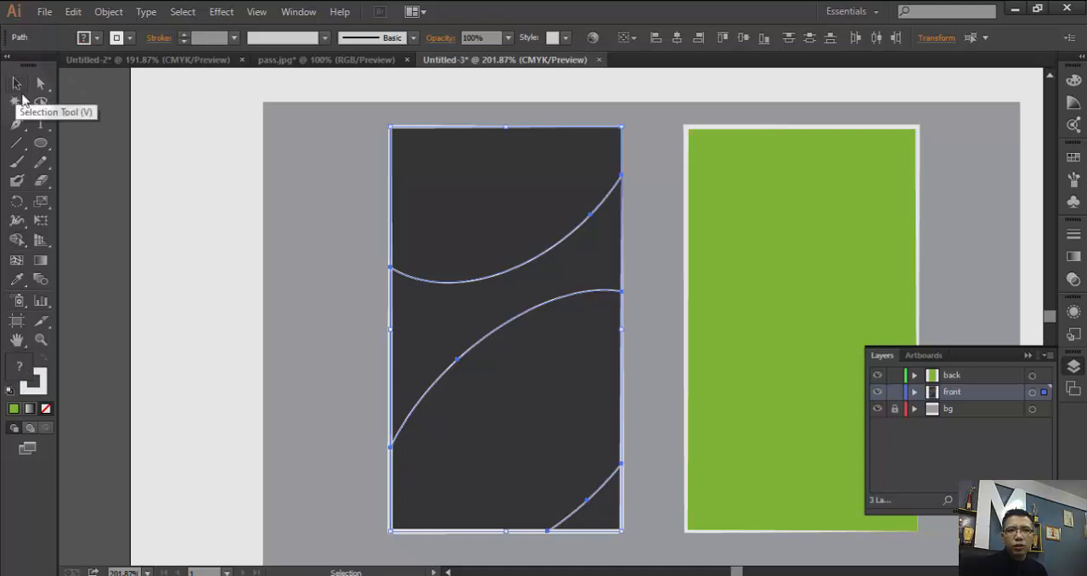
pyautogui.click(470, 236)
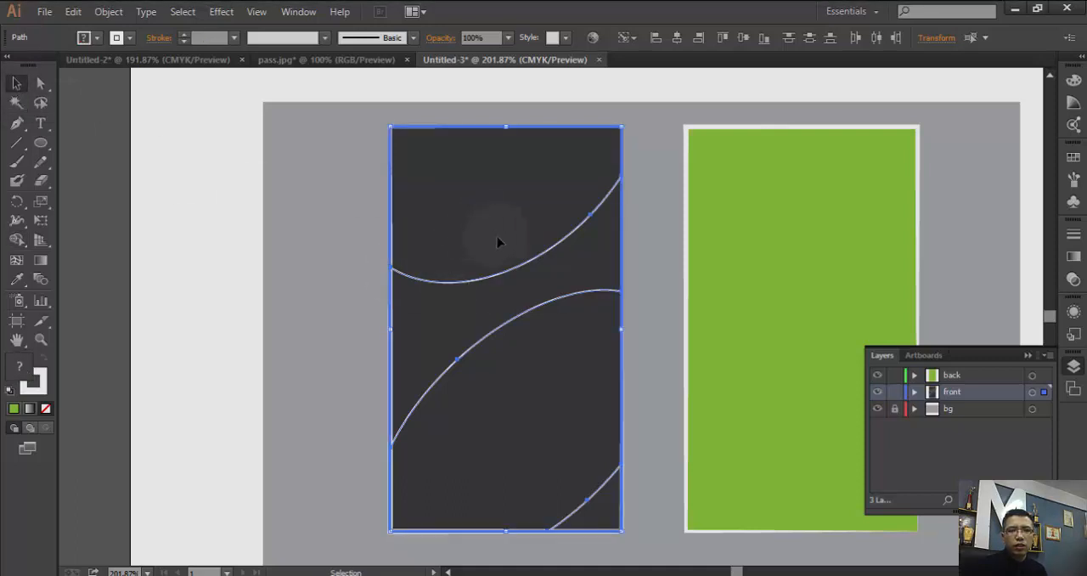
pyautogui.click(146, 224)
pyautogui.click(537, 274)
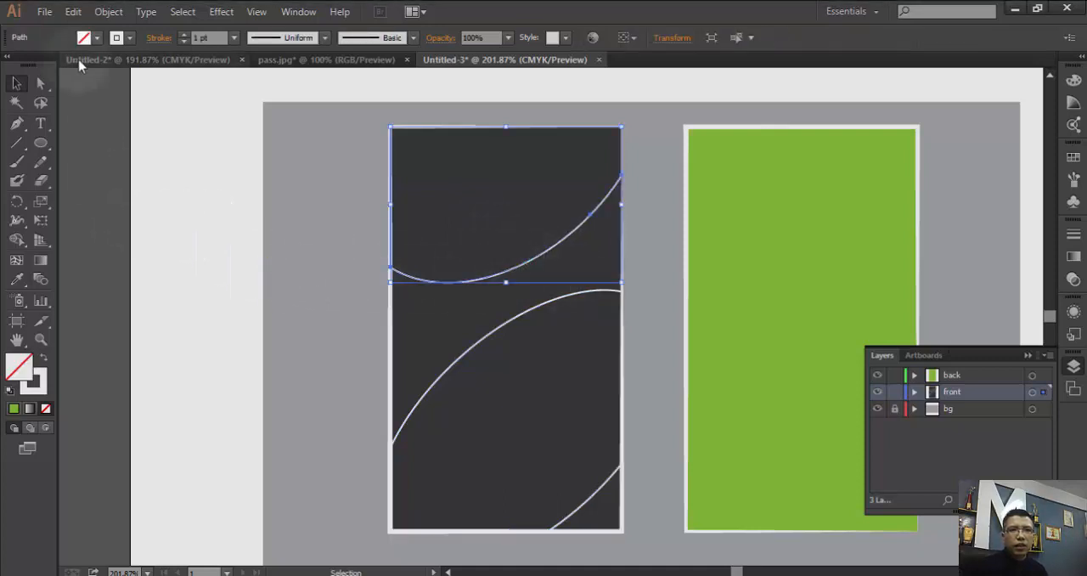
pyautogui.click(83, 38)
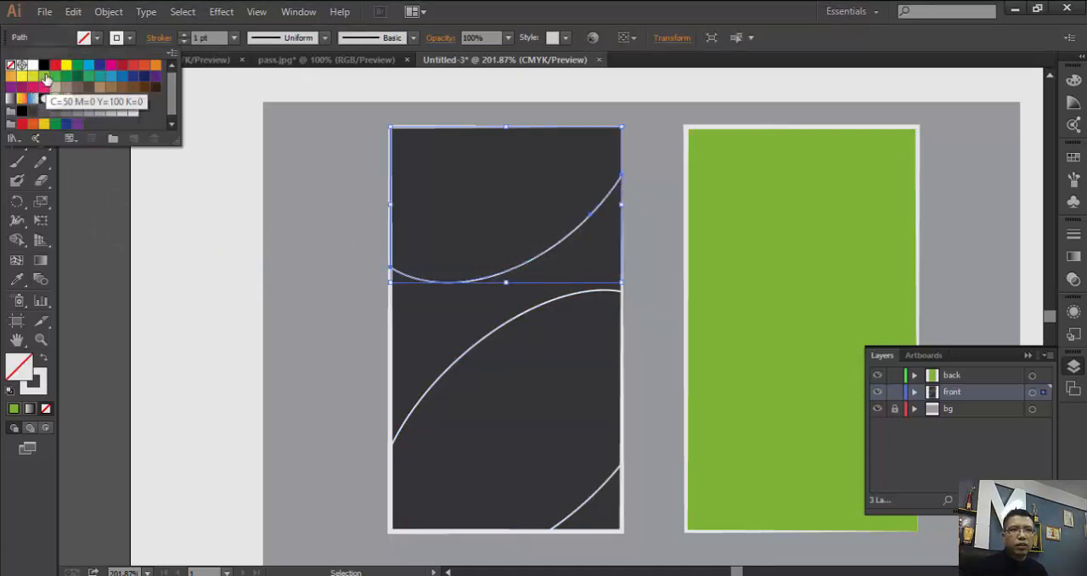
pyautogui.click(45, 76)
# - Fill the curved lower section of the front card with the same green and deselect it
pyautogui.click(501, 336)
pyautogui.click(498, 333)
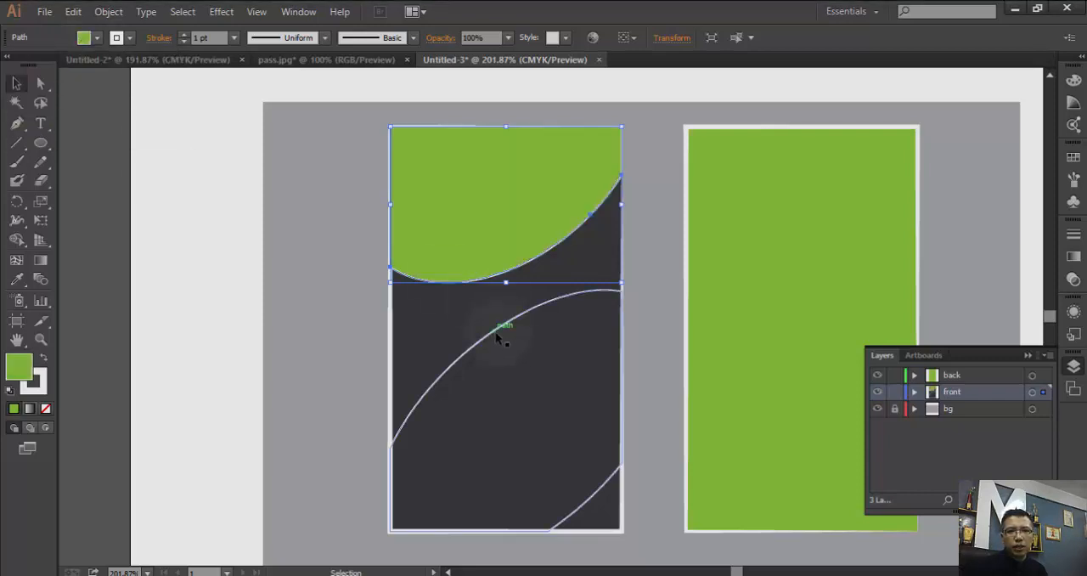
pyautogui.click(84, 38)
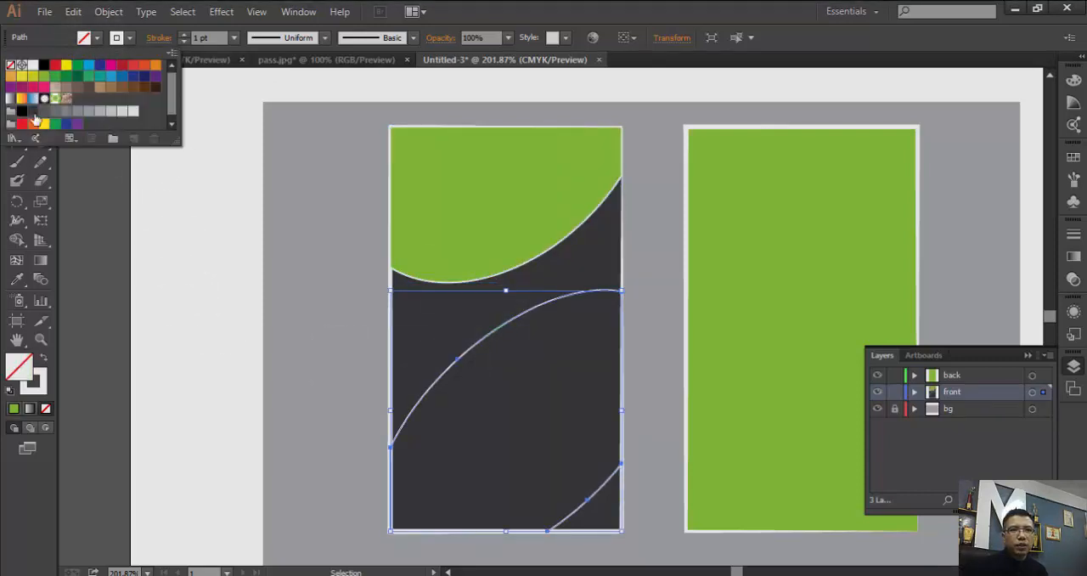
pyautogui.click(45, 79)
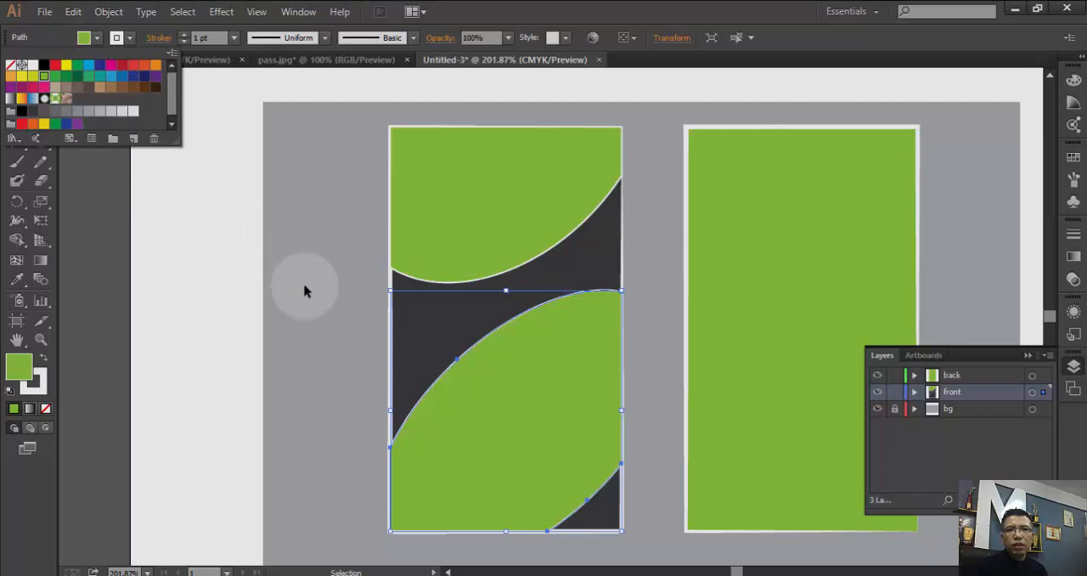
pyautogui.click(669, 357)
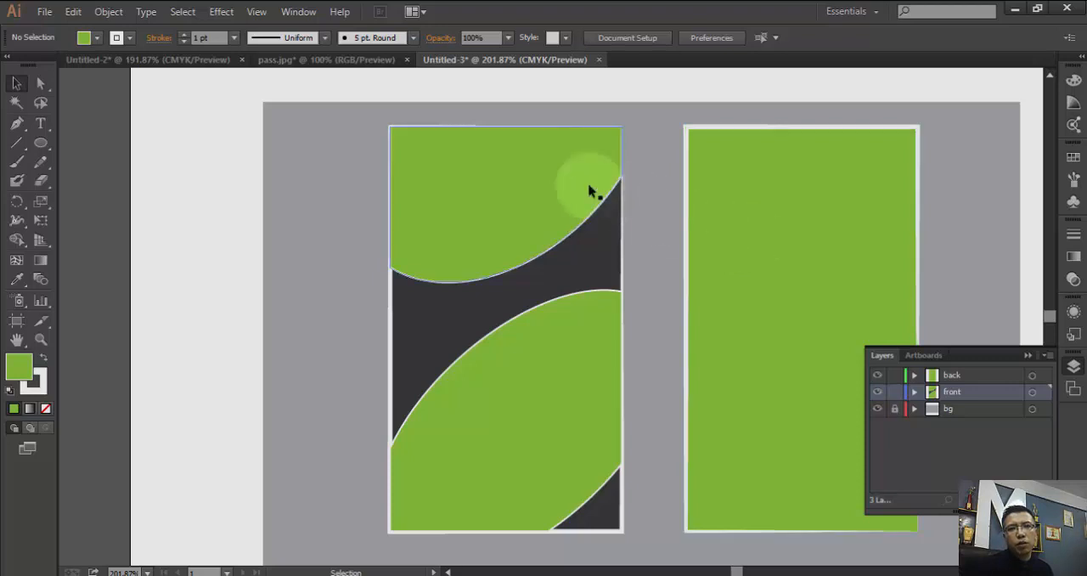
# - Give the front card's curved upper section a 2 pt stroke with the tapered width profile and deselect it
pyautogui.click(785, 223)
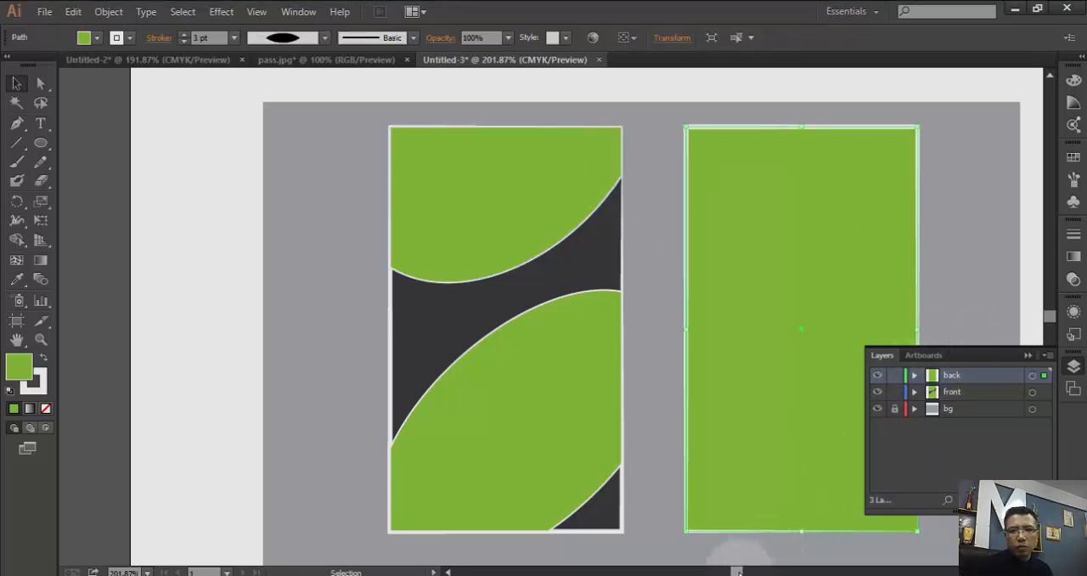
pyautogui.moveTo(738, 573); pyautogui.dragTo(743, 572)
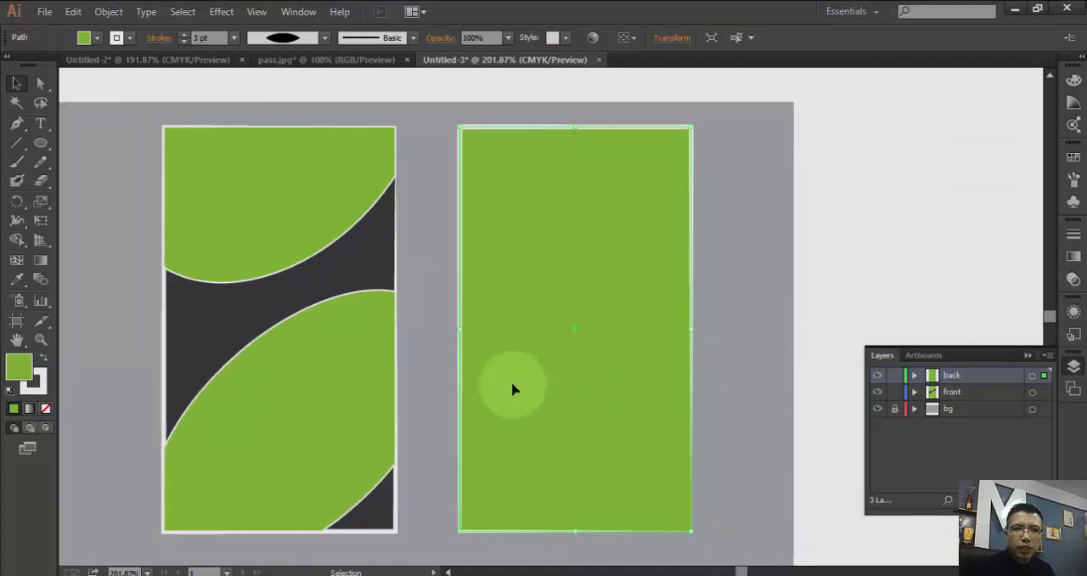
pyautogui.click(283, 273)
pyautogui.click(129, 38)
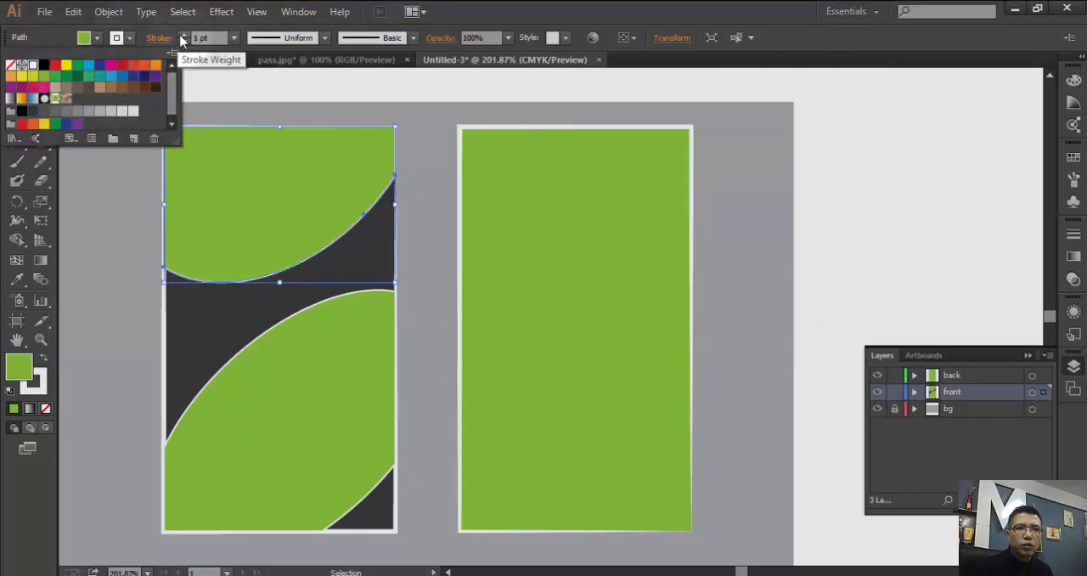
pyautogui.click(181, 36)
pyautogui.click(181, 35)
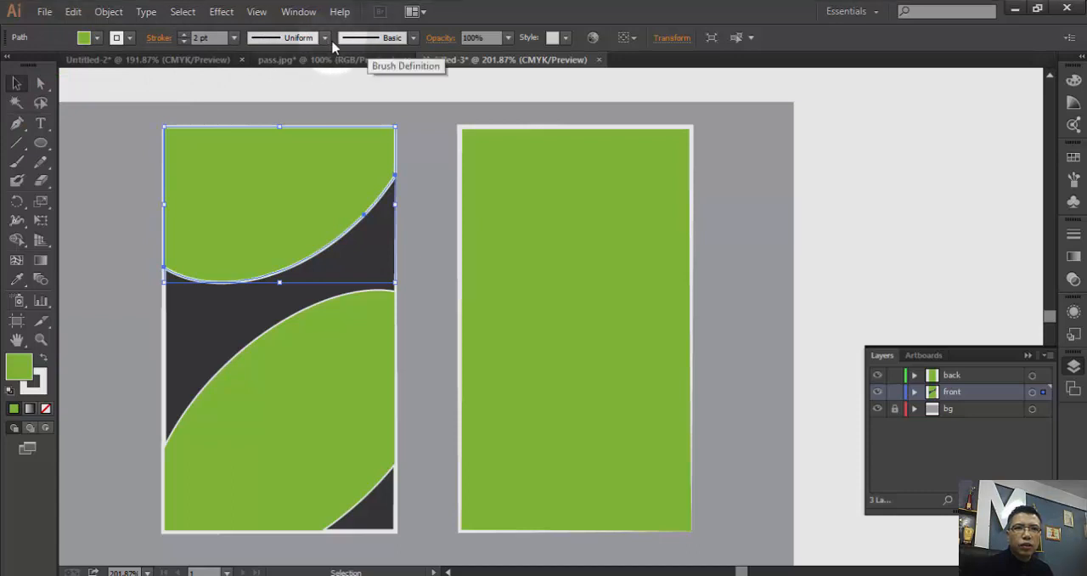
pyautogui.click(325, 38)
pyautogui.click(272, 88)
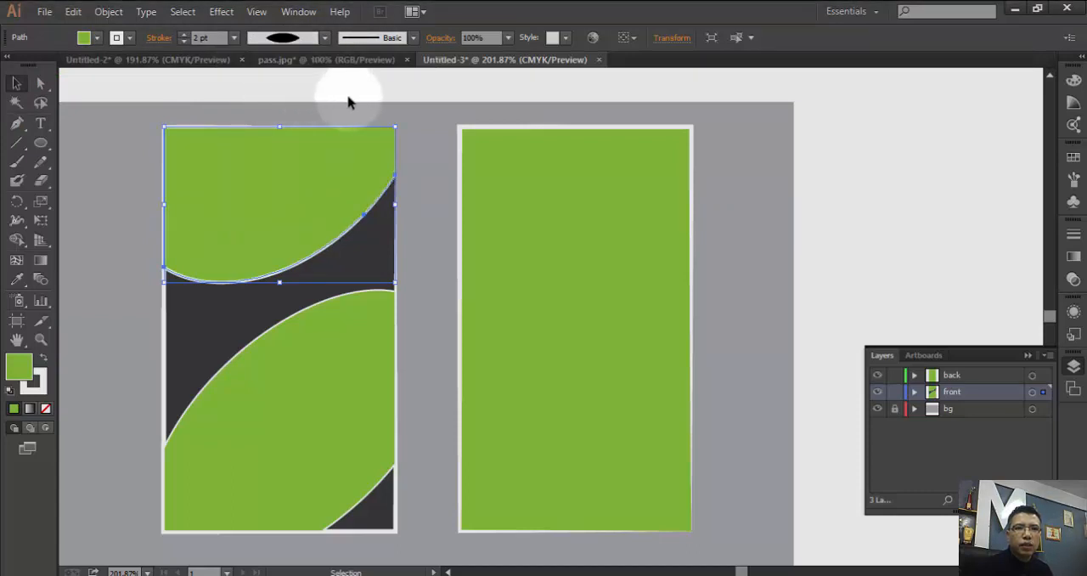
pyautogui.click(438, 131)
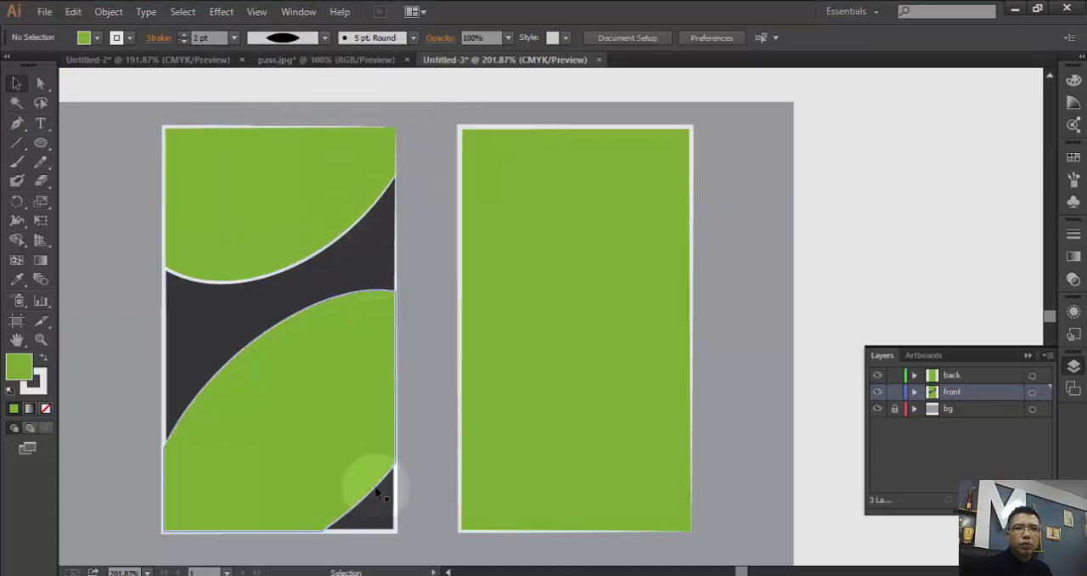
# - Give the front card's curved lower section a 3 pt stroke with the tapered width profile and deselect it
pyautogui.click(289, 316)
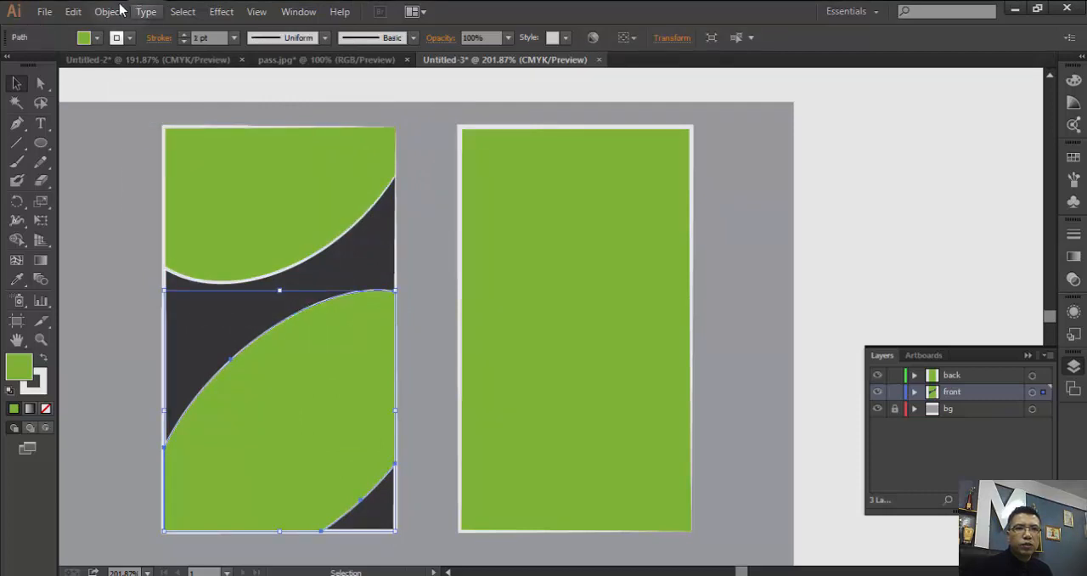
pyautogui.click(183, 34)
pyautogui.click(184, 35)
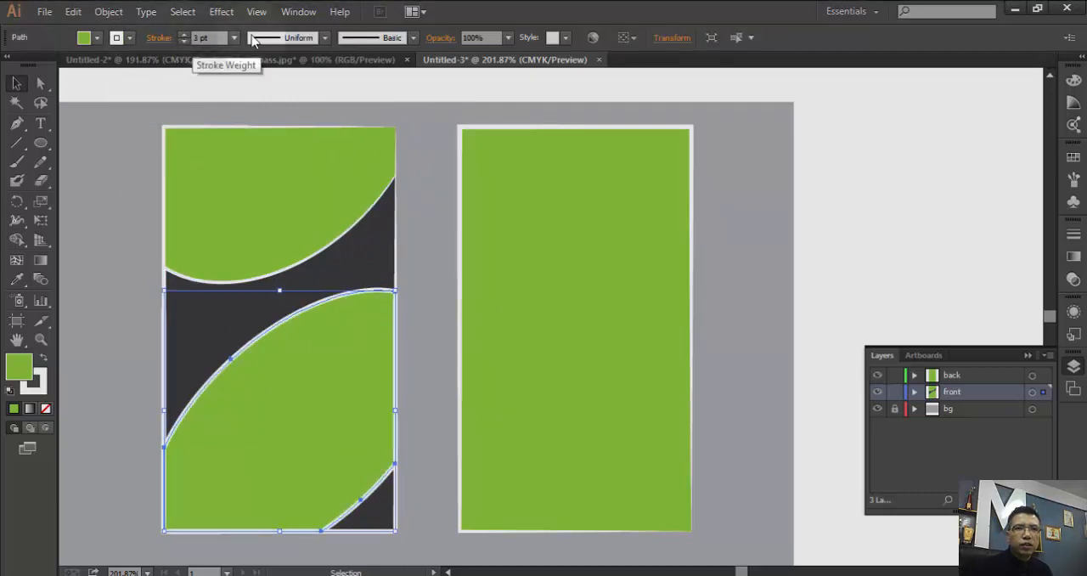
pyautogui.click(325, 38)
pyautogui.click(280, 87)
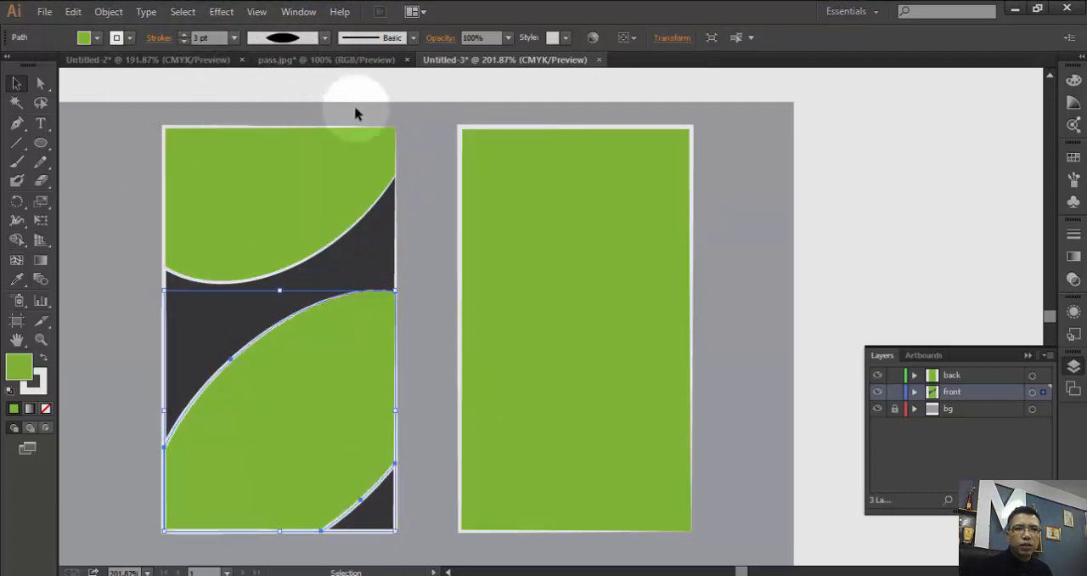
pyautogui.click(438, 398)
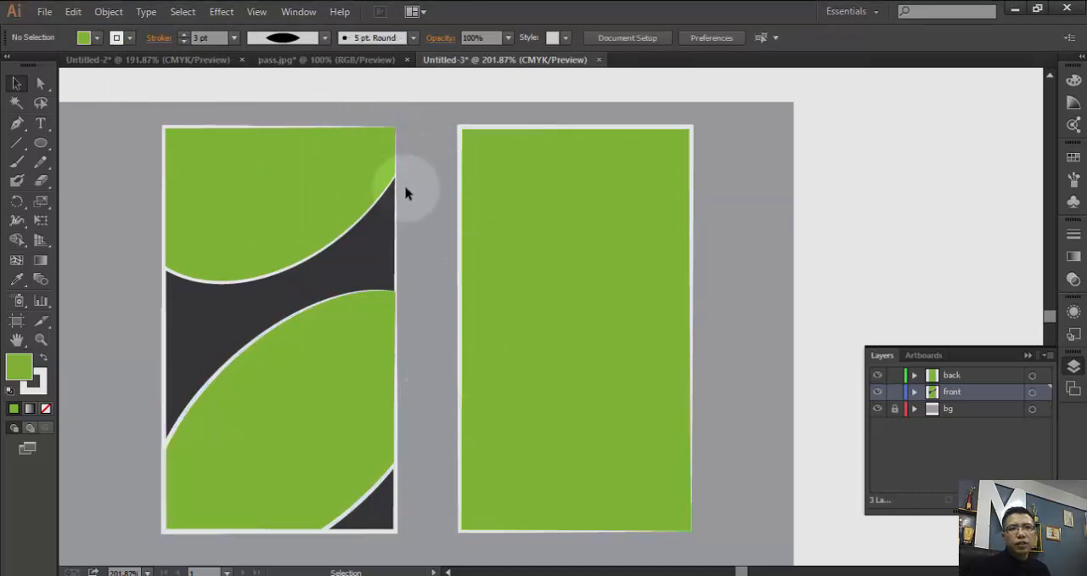
# - Lock the front layer and deselect the back card rectangle
pyautogui.click(463, 274)
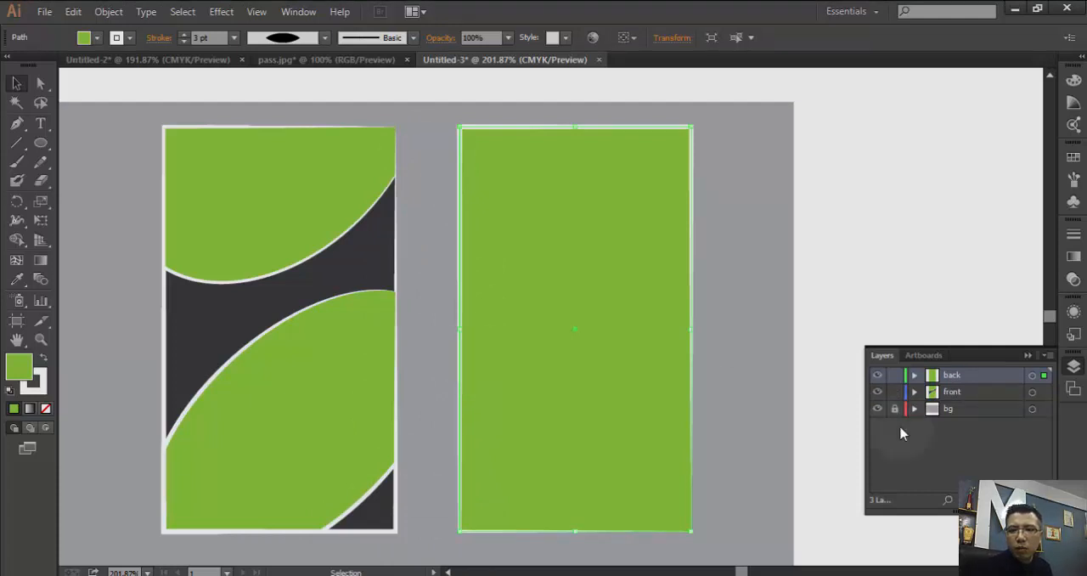
pyautogui.click(896, 392)
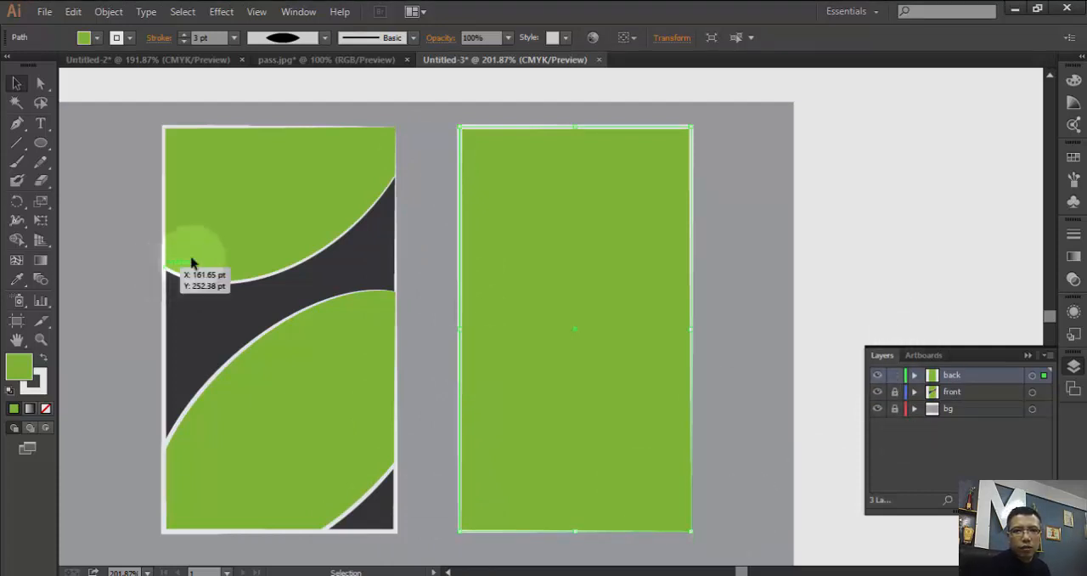
pyautogui.click(188, 470)
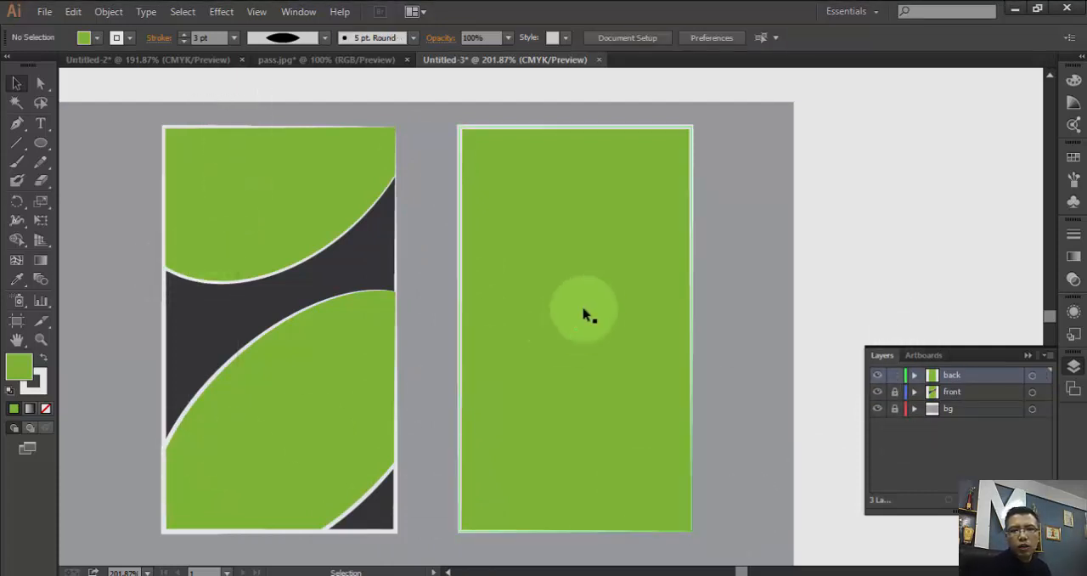
# - Copy the back card rectangle and paste the duplicate in place on the back layer
pyautogui.click(463, 271)
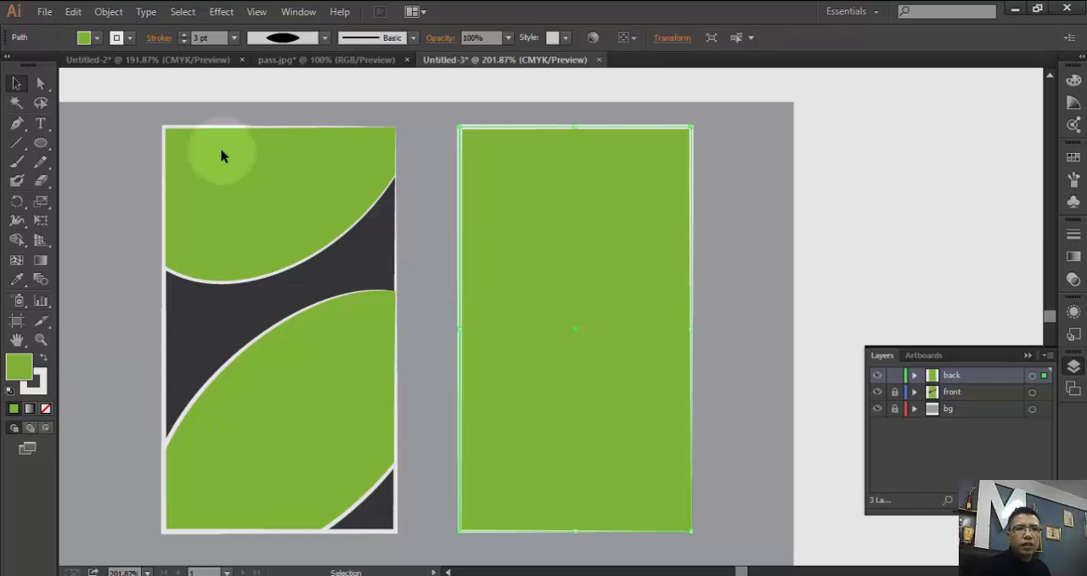
pyautogui.click(72, 13)
pyautogui.click(73, 12)
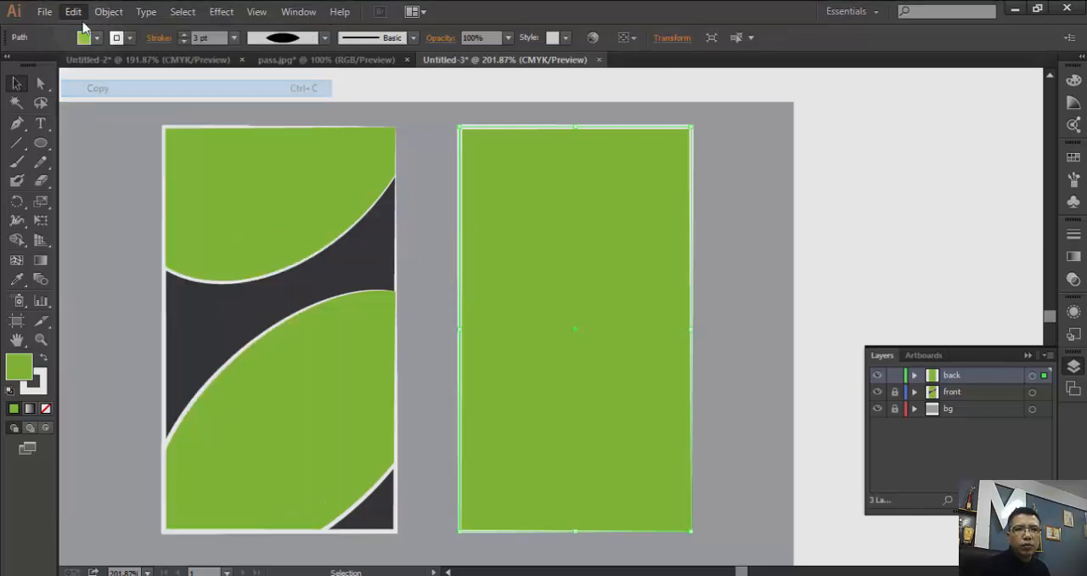
pyautogui.click(73, 12)
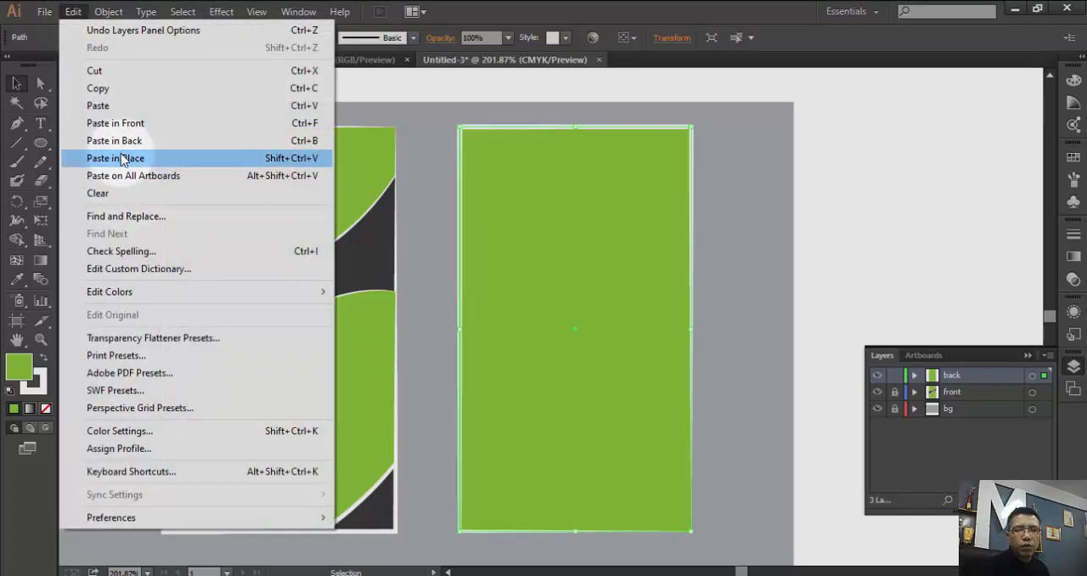
pyautogui.click(123, 160)
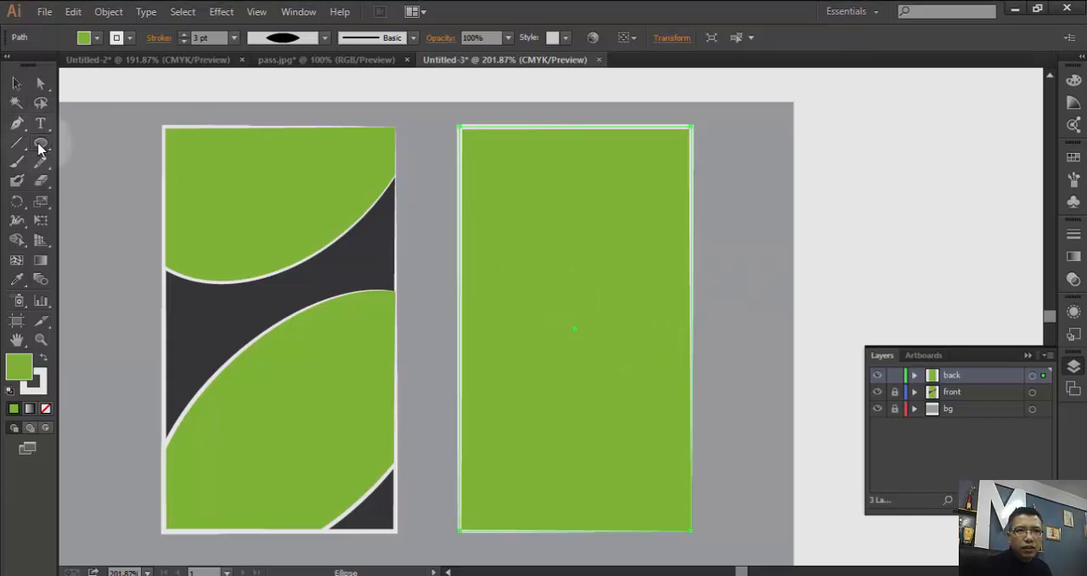
# - Check the reference ID card, then draw a large horizontal ellipse across the back card, extending past both its sides
pyautogui.moveTo(38, 149); pyautogui.dragTo(98, 180)
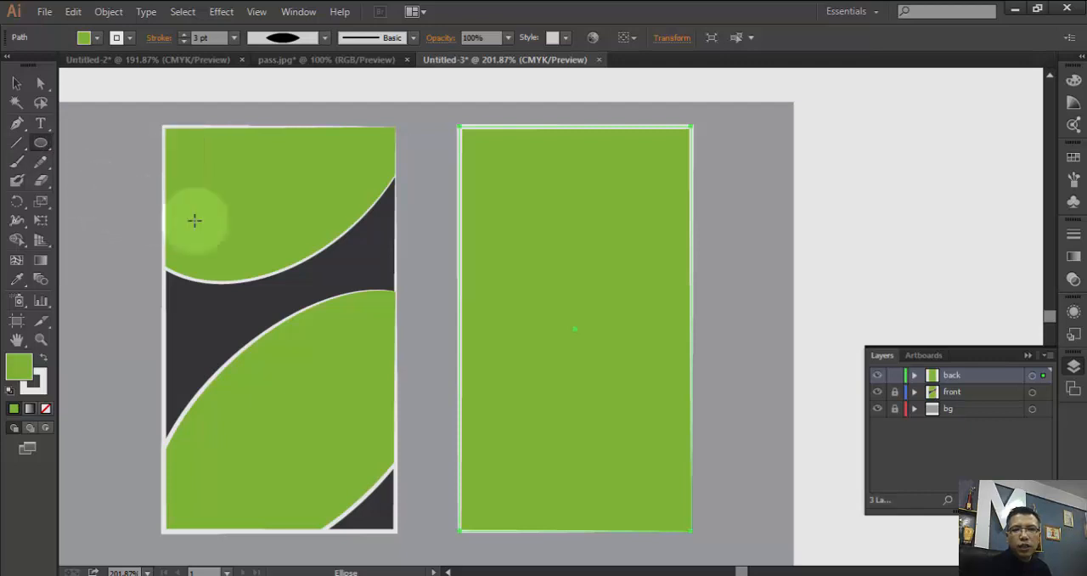
pyautogui.click(142, 60)
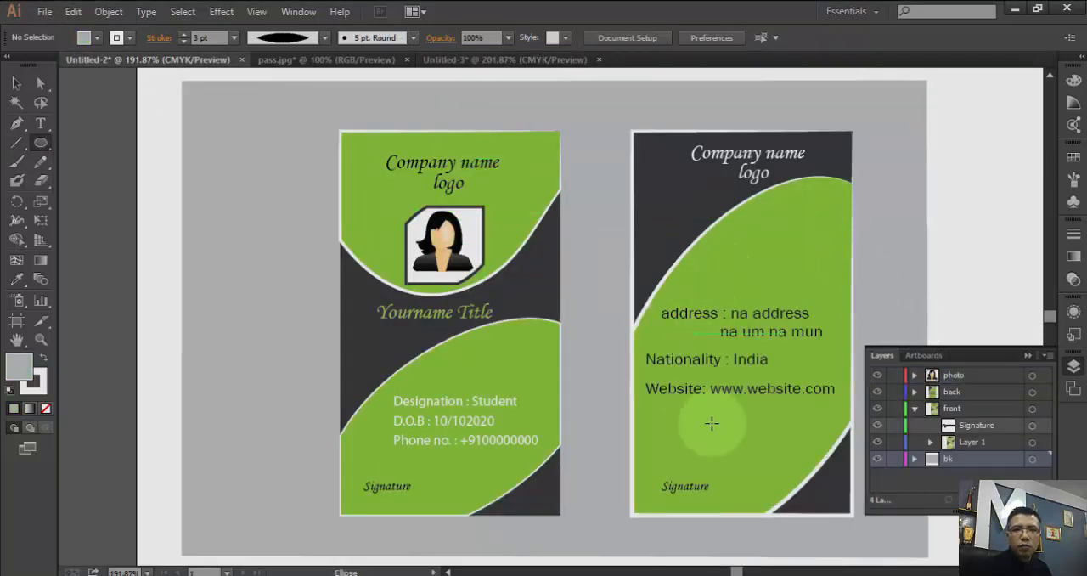
pyautogui.click(440, 60)
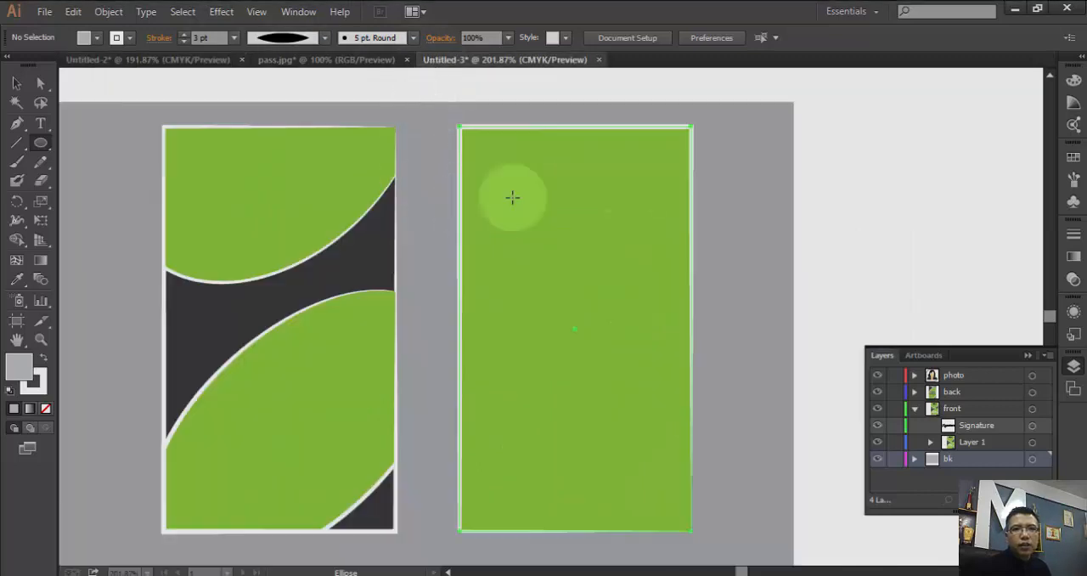
pyautogui.moveTo(746, 159); pyautogui.dragTo(254, 390)
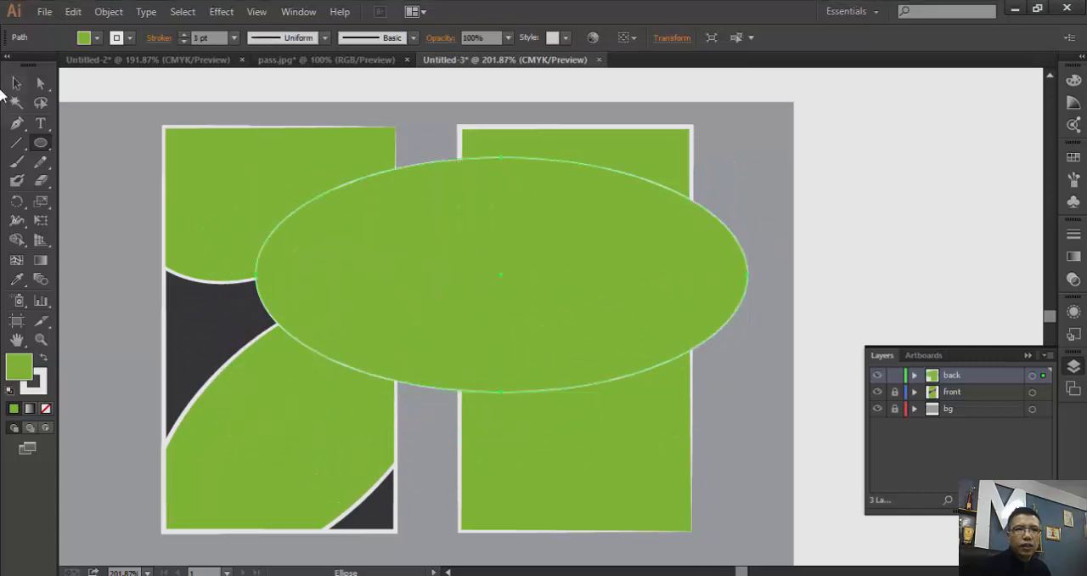
# - Rotate the back card's ellipse counterclockwise into a rising diagonal and move it over the middle of the card
pyautogui.click(17, 85)
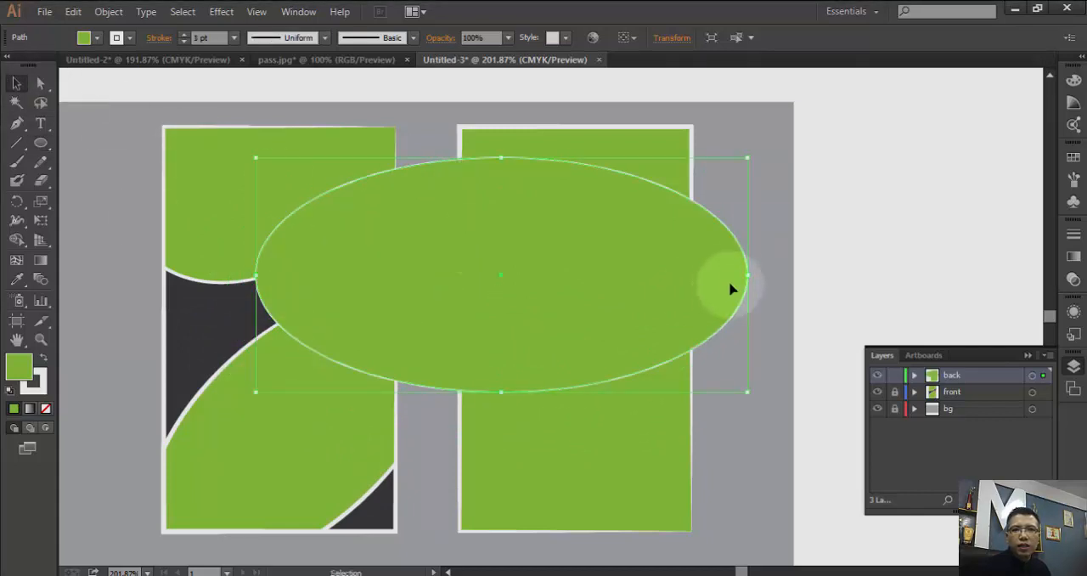
pyautogui.moveTo(755, 262); pyautogui.dragTo(706, 125)
pyautogui.moveTo(710, 197); pyautogui.dragTo(779, 250)
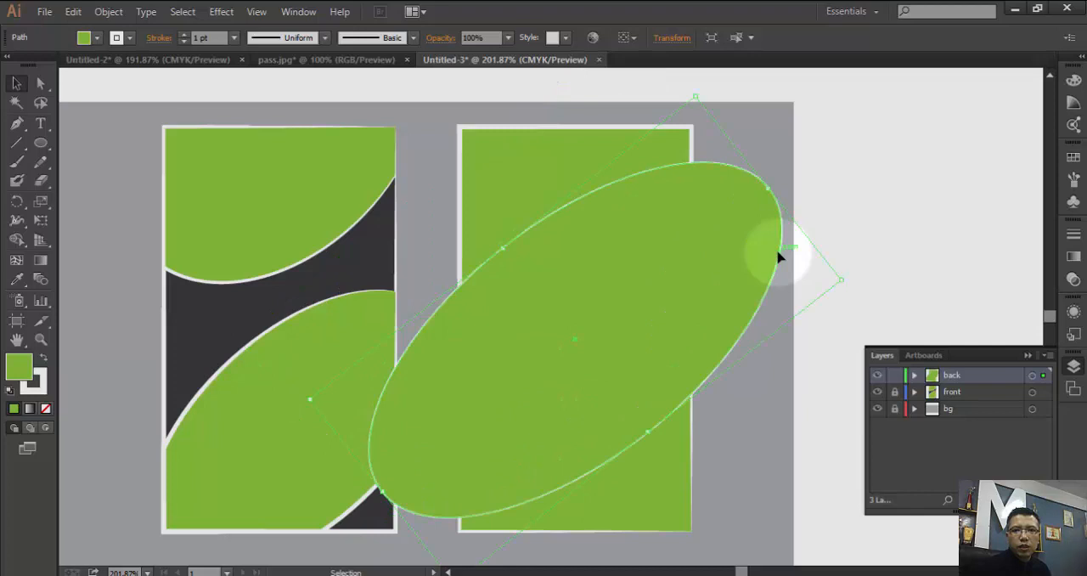
# - Compare the ellipse with the reference card's back side, move it slightly lower and widen it slightly across its short axis
pyautogui.click(191, 61)
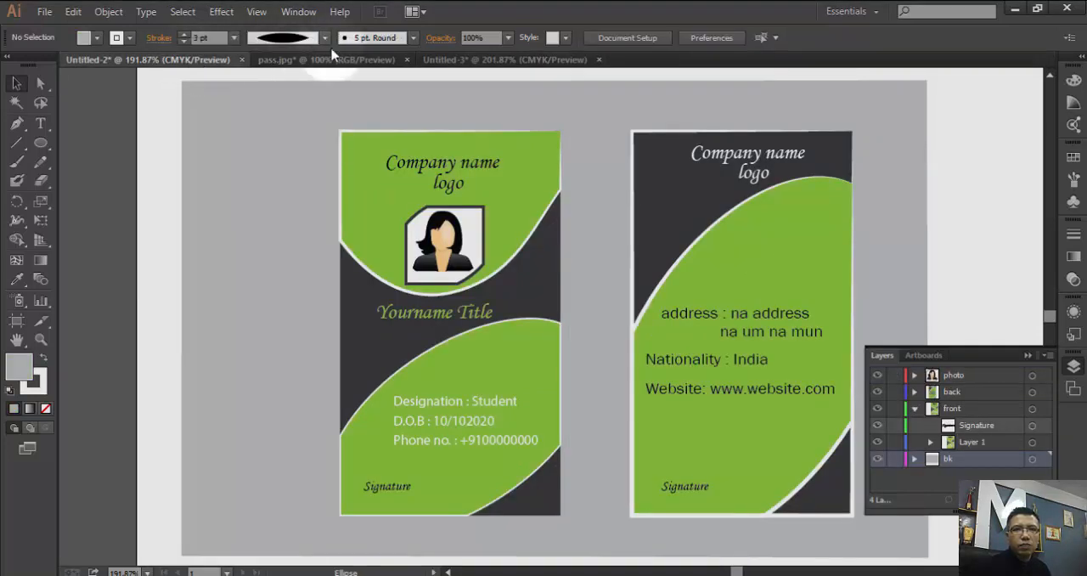
pyautogui.click(451, 61)
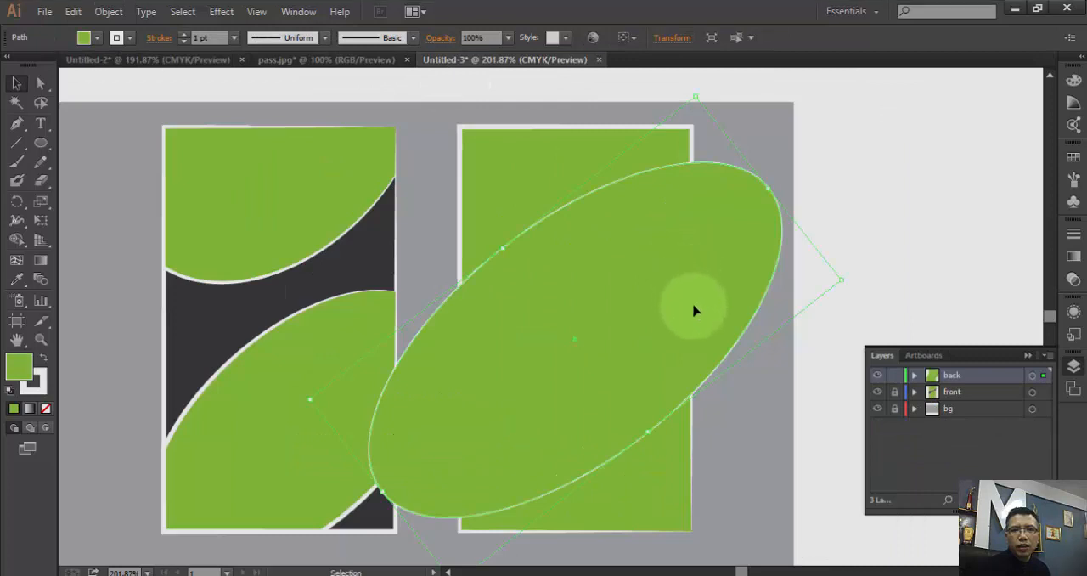
pyautogui.moveTo(739, 346); pyautogui.dragTo(742, 357)
pyautogui.click(213, 61)
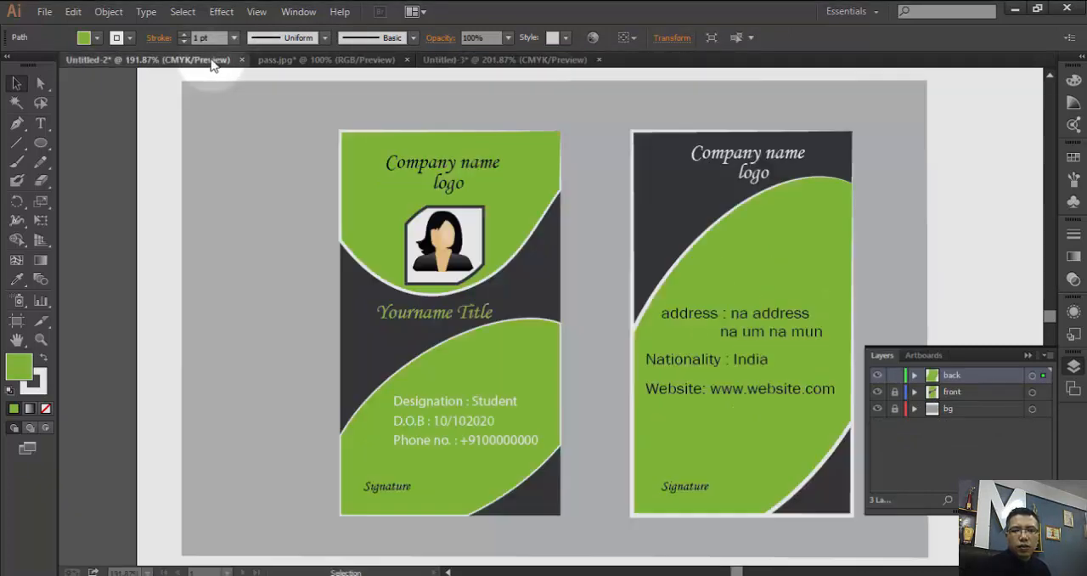
pyautogui.click(452, 61)
pyautogui.moveTo(722, 378); pyautogui.dragTo(732, 393)
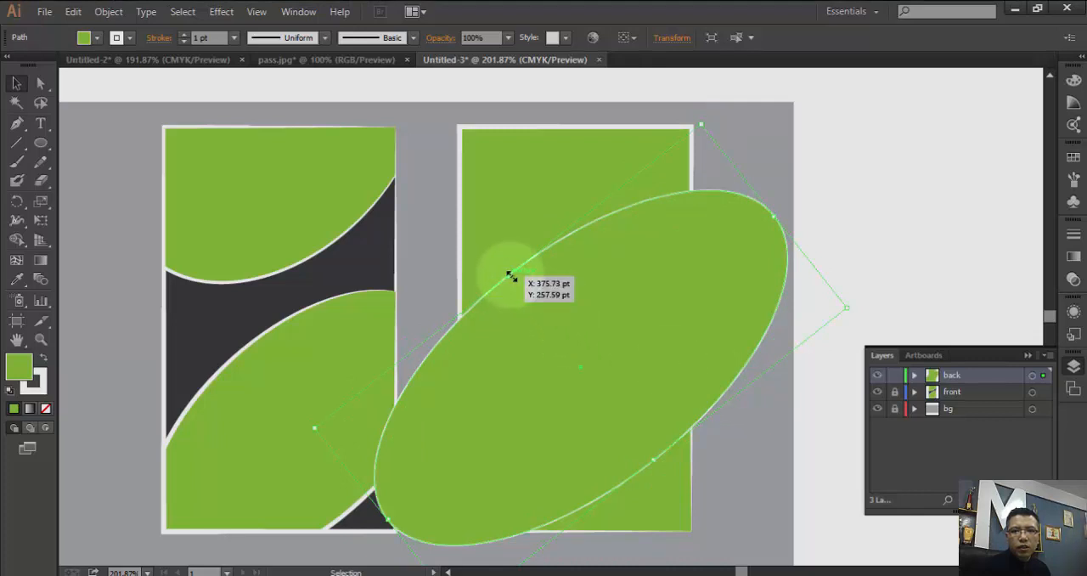
pyautogui.moveTo(510, 276); pyautogui.dragTo(501, 265)
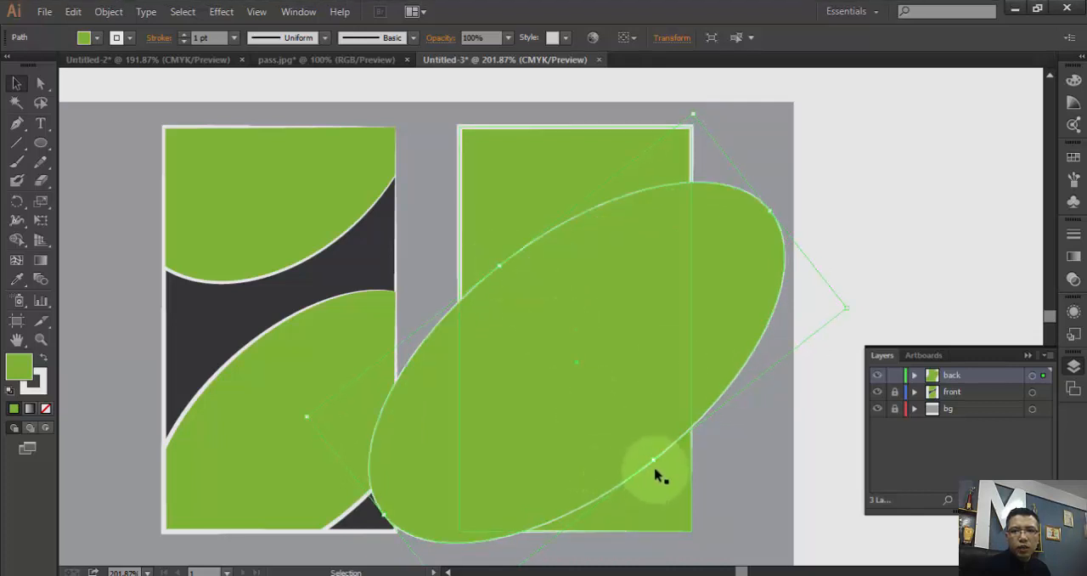
pyautogui.moveTo(657, 465); pyautogui.dragTo(660, 470)
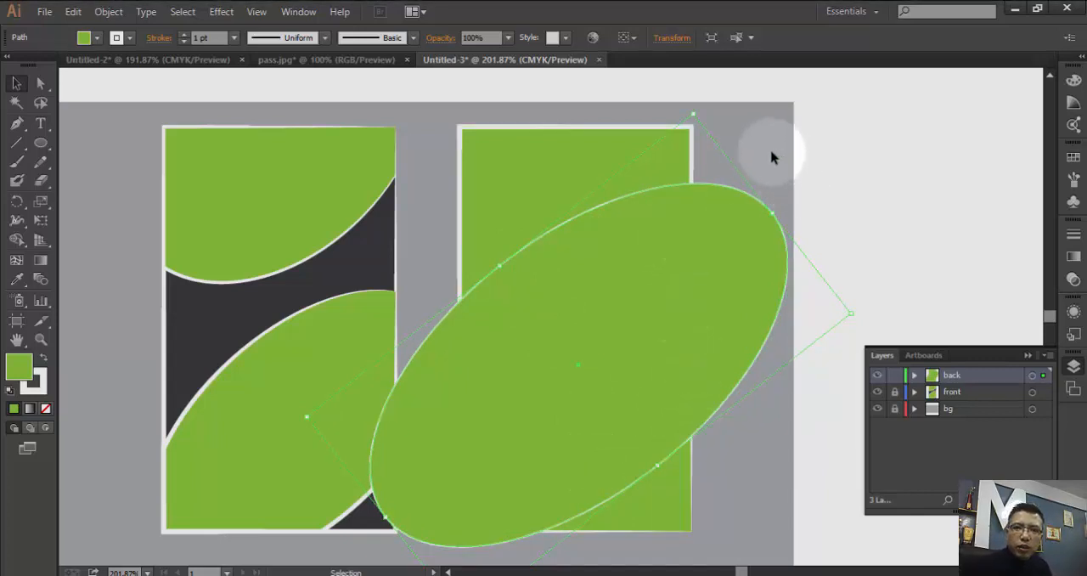
# - Select the back card rectangle with the ellipse and use Shape Builder to remove the ellipse parts outside the card
pyautogui.moveTo(771, 152); pyautogui.dragTo(677, 228)
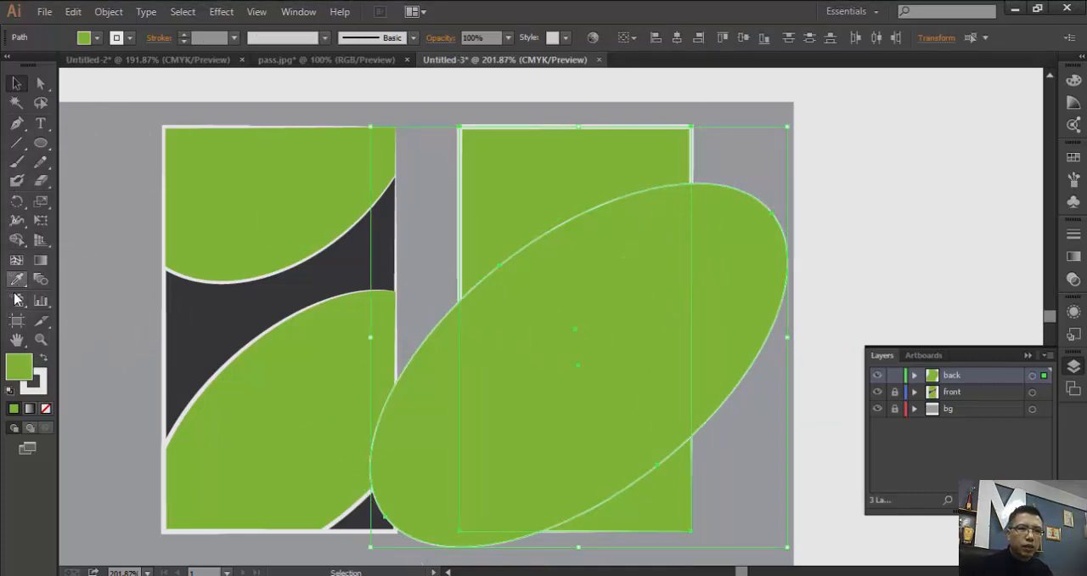
pyautogui.click(21, 240)
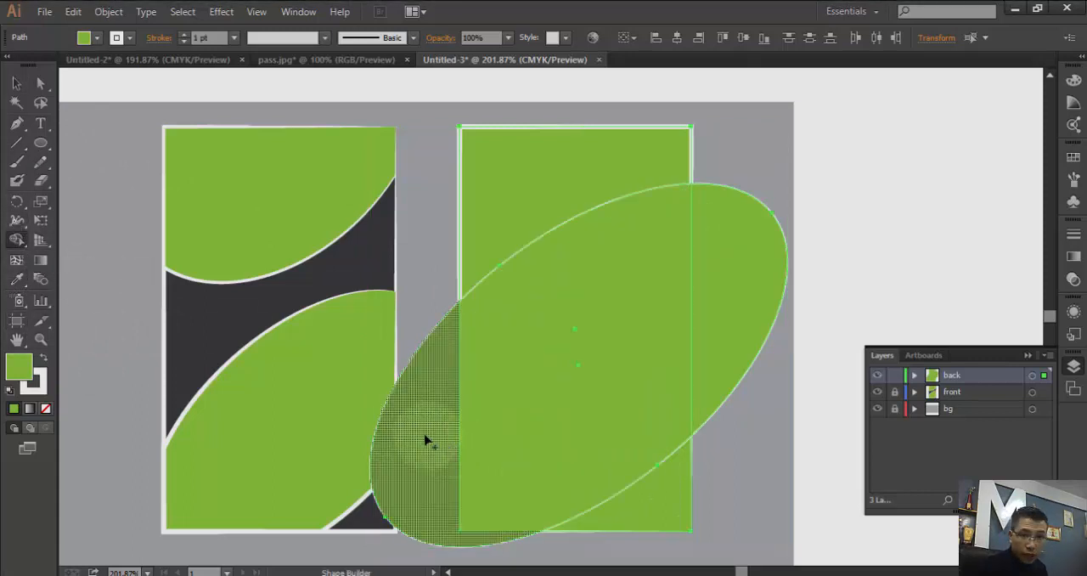
pyautogui.moveTo(425, 439)
pyautogui.mouseDown()
pyautogui.moveTo(402, 315)
pyautogui.moveTo(663, 331)
pyautogui.mouseUp()
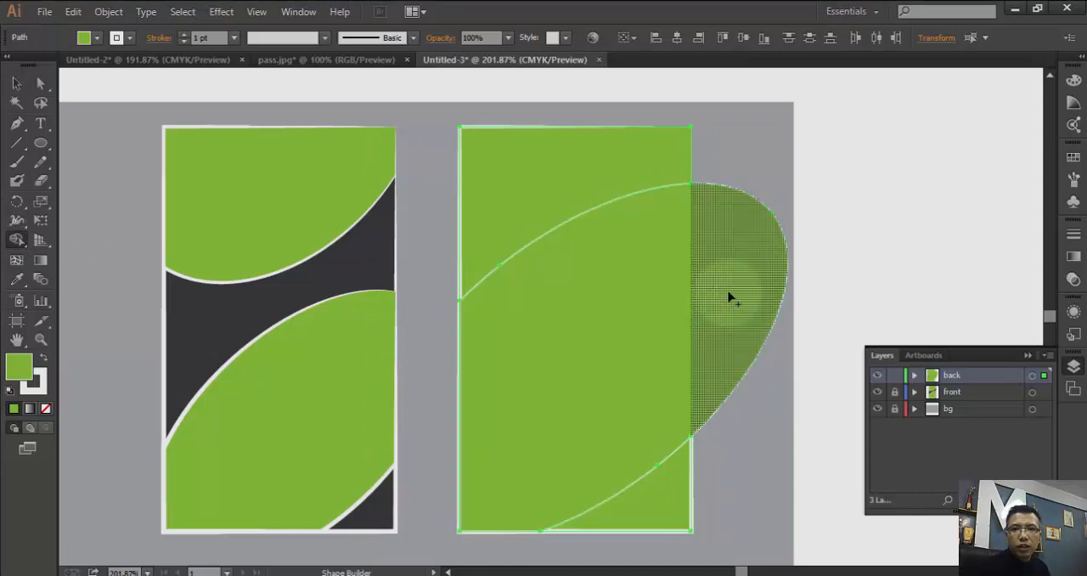
pyautogui.moveTo(806, 324); pyautogui.dragTo(721, 493)
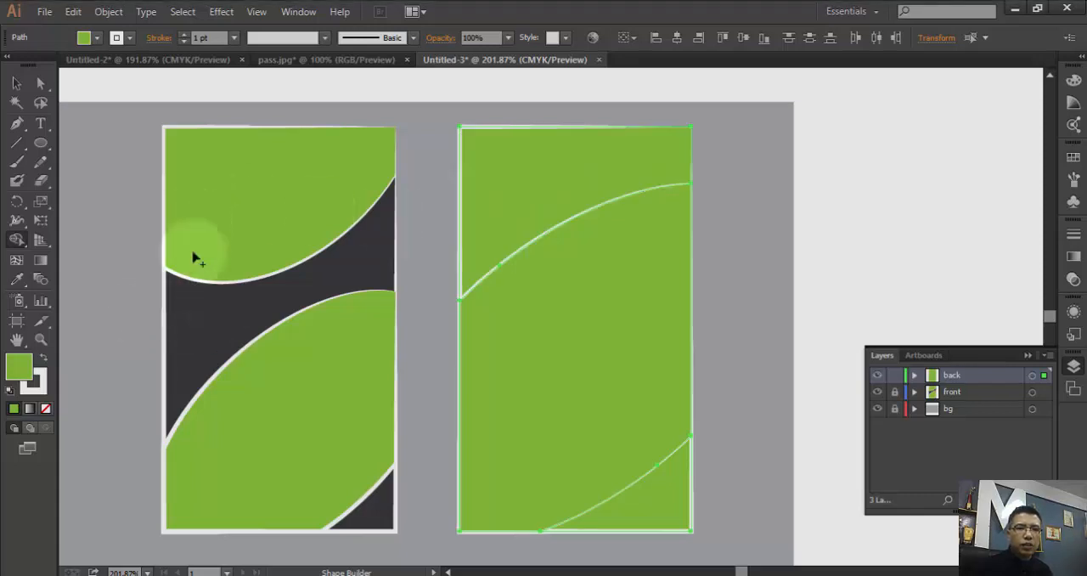
pyautogui.click(116, 38)
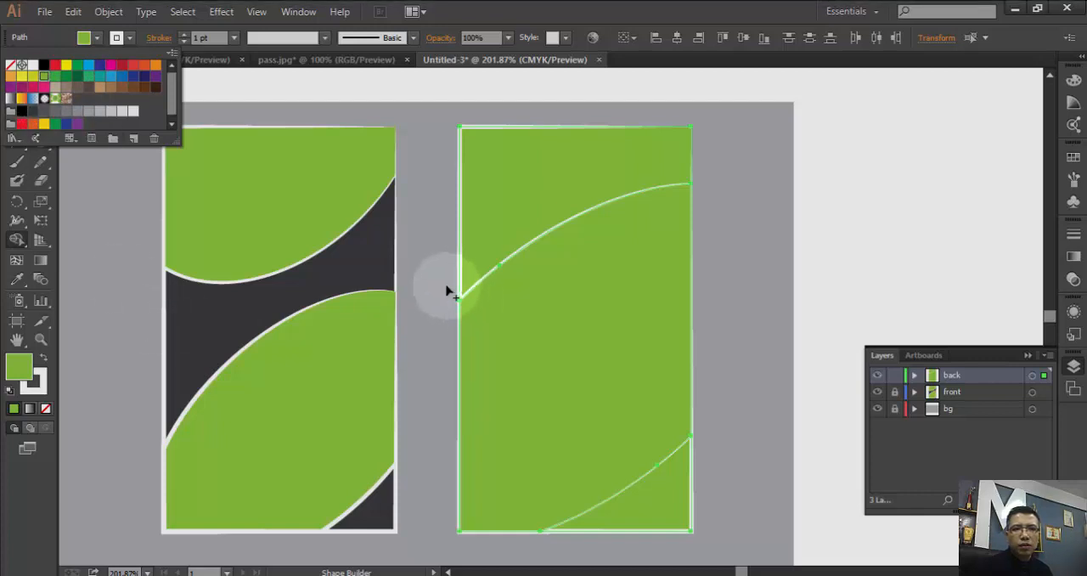
pyautogui.click(488, 211)
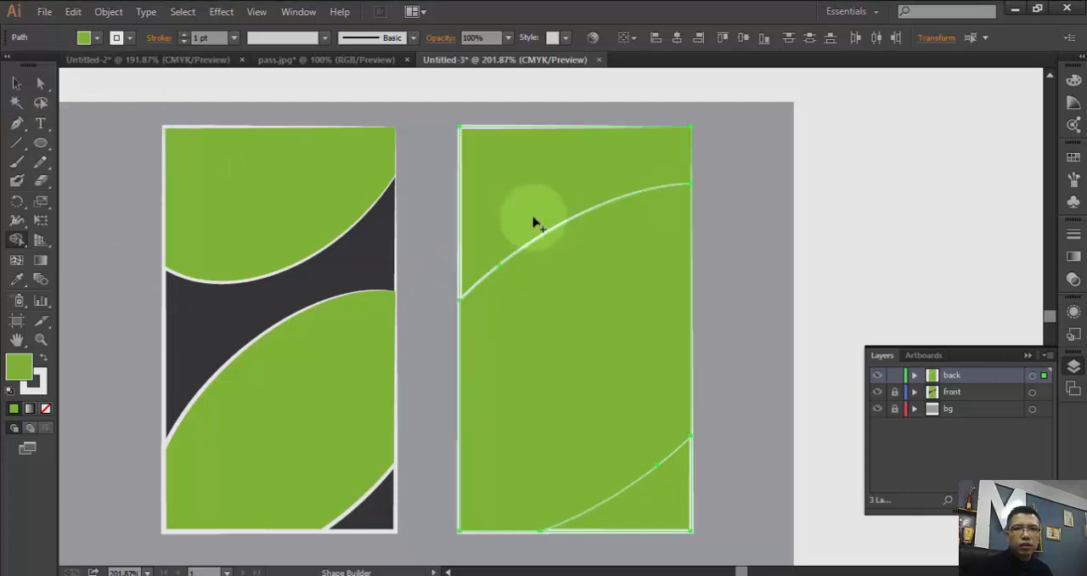
# - Fill the back card's large middle curved shape with dark gray C=0 M=0 Y=0 K=90
pyautogui.click(17, 83)
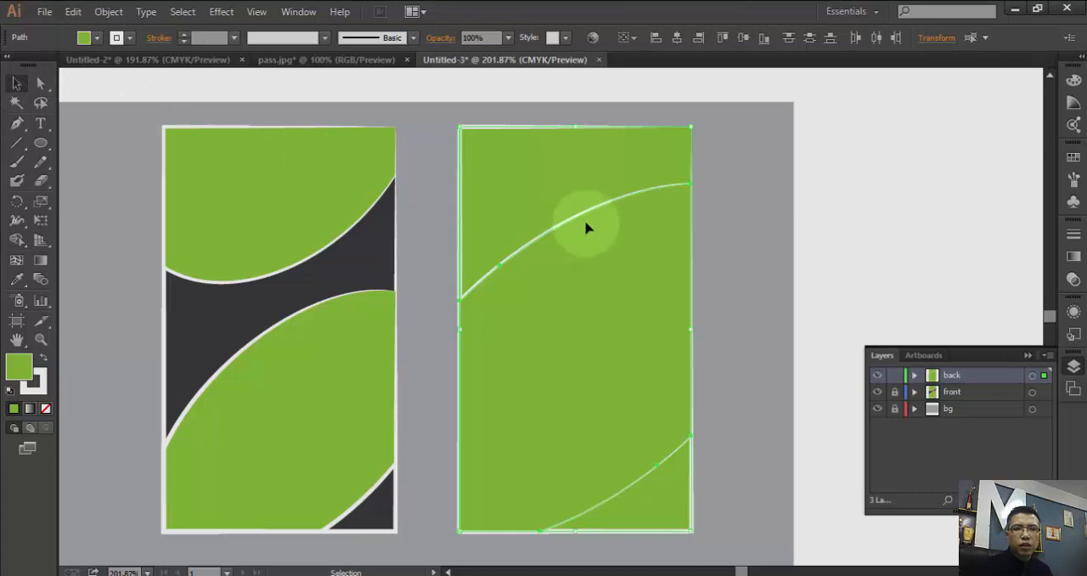
pyautogui.click(575, 183)
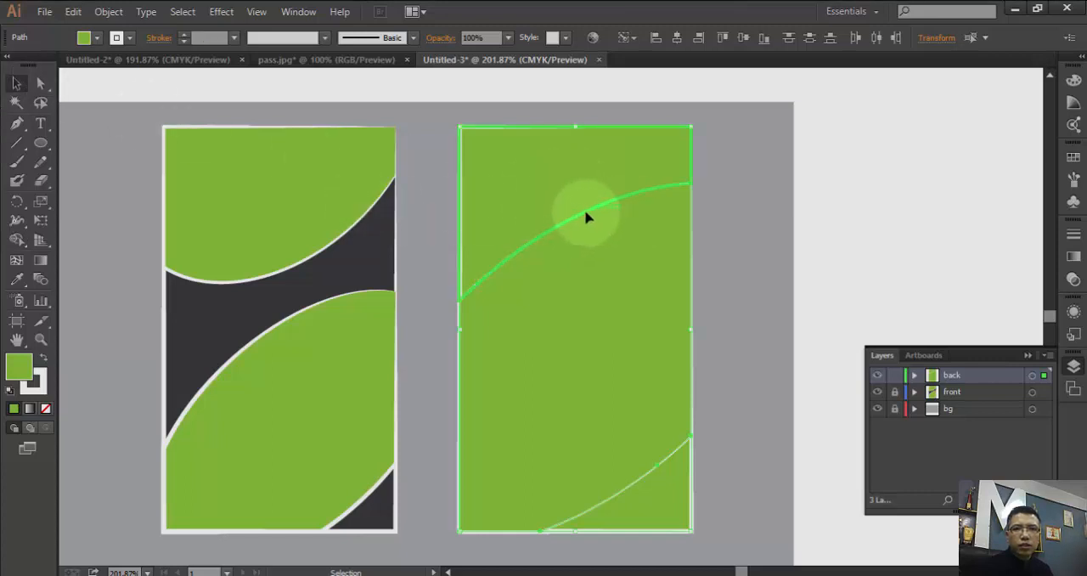
pyautogui.click(816, 163)
pyautogui.click(654, 193)
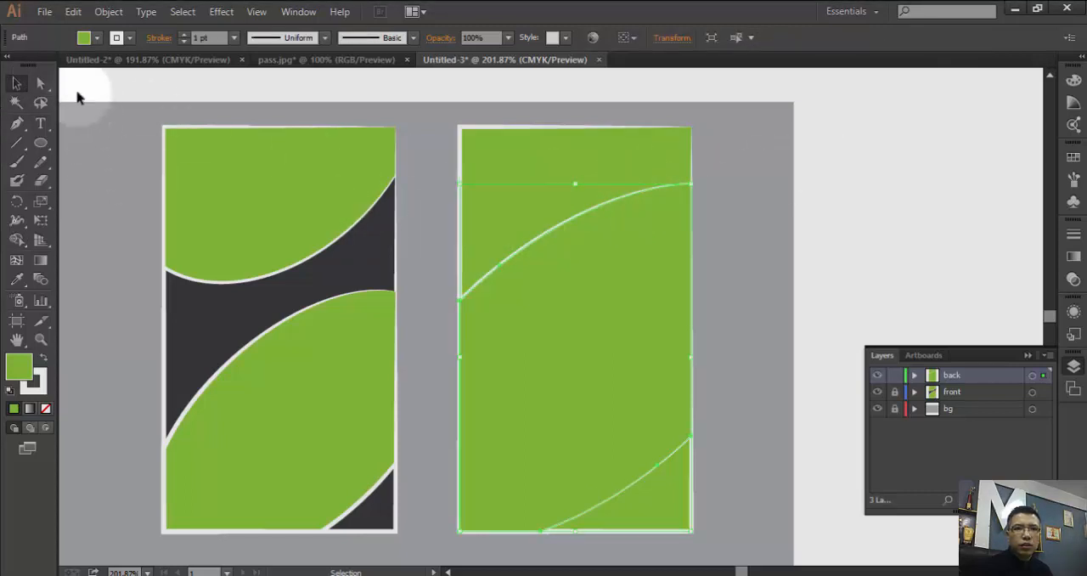
pyautogui.click(85, 38)
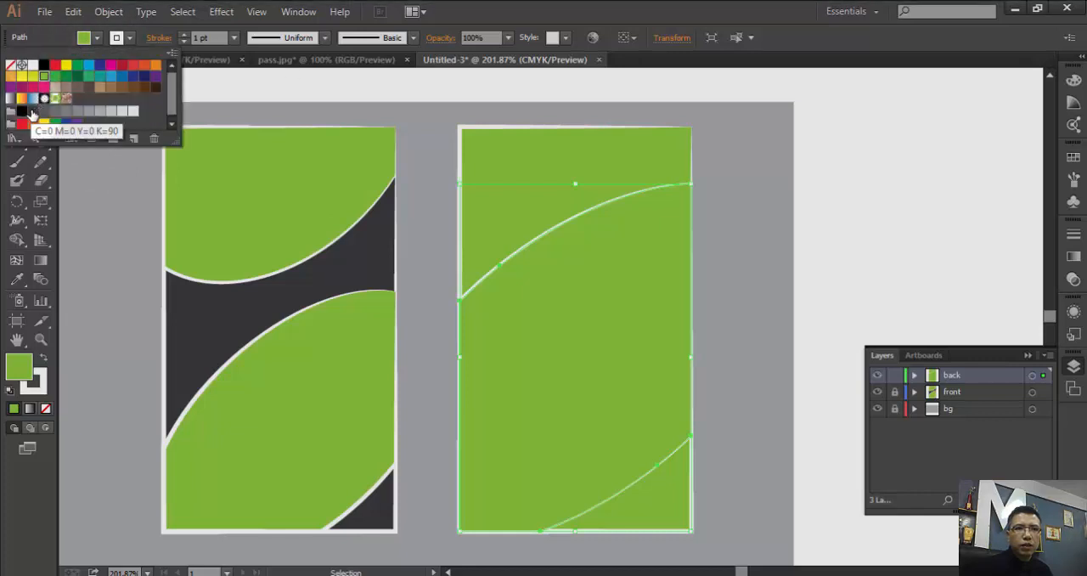
pyautogui.click(33, 110)
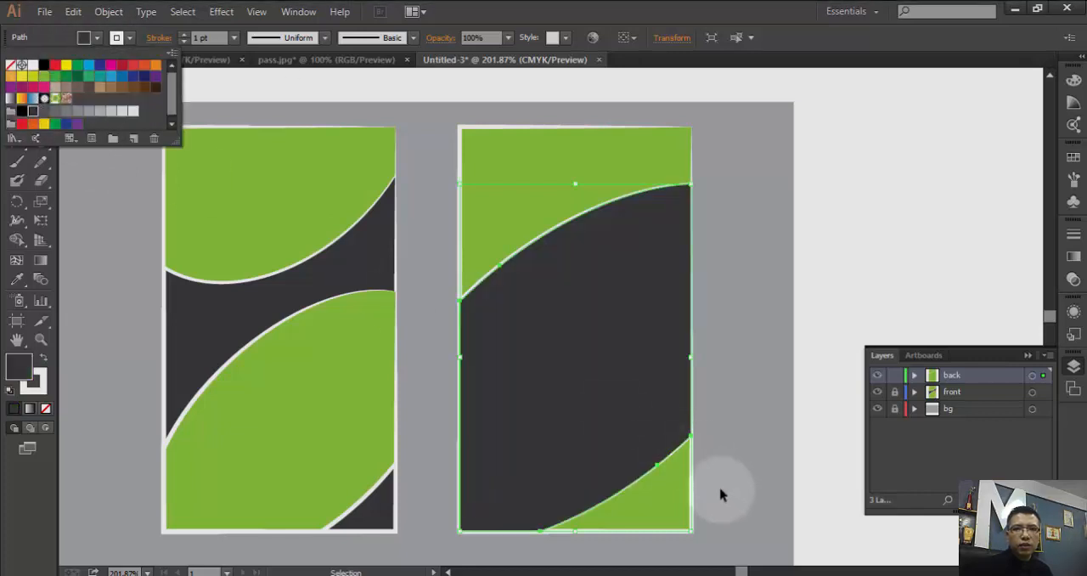
pyautogui.click(625, 176)
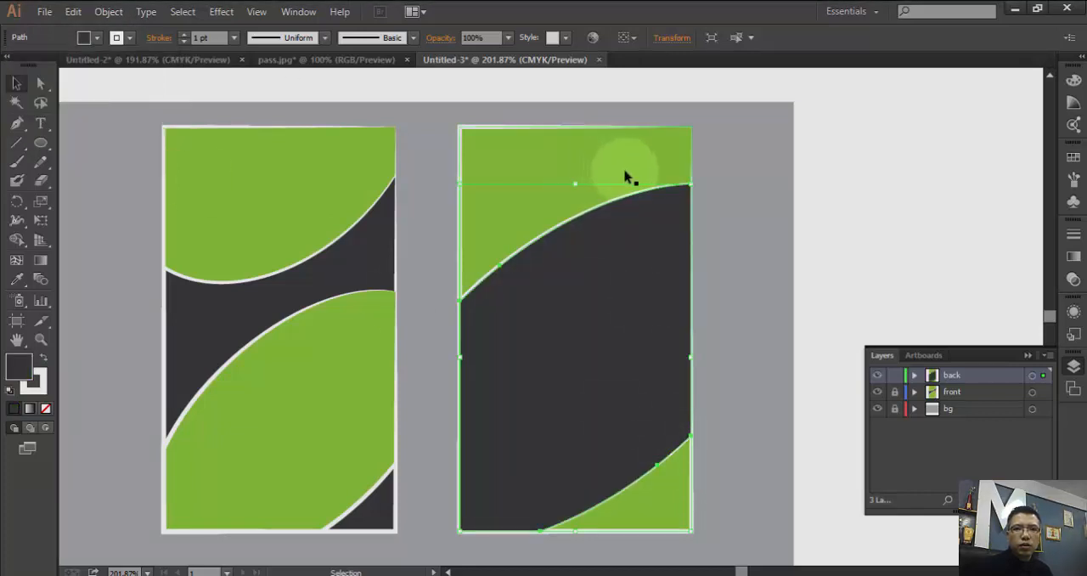
pyautogui.click(765, 187)
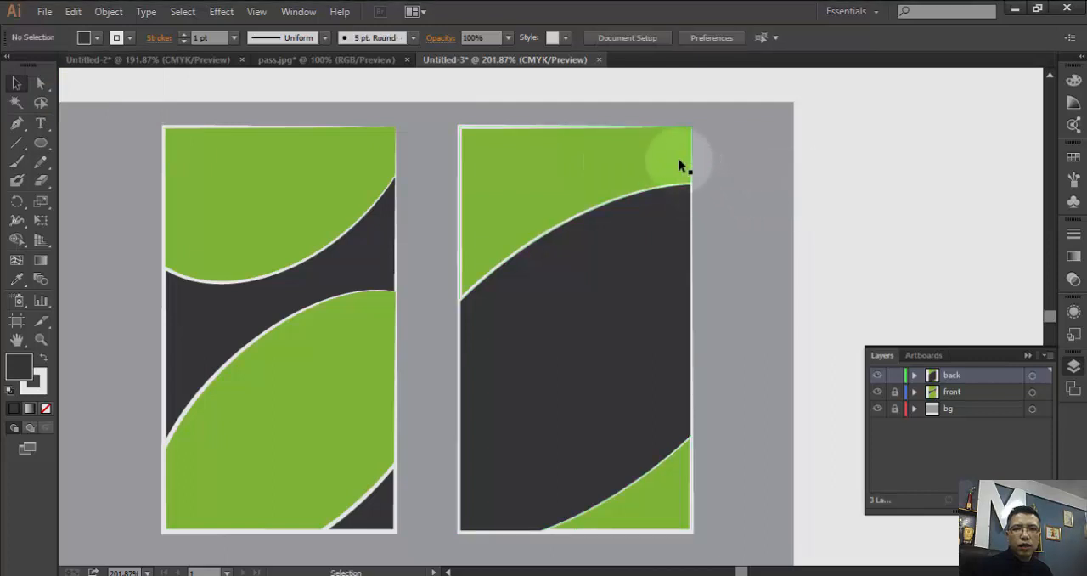
# - Fill the back card's upper curved corner shape with dark gray C=0 M=0 Y=0 K=90
pyautogui.click(679, 164)
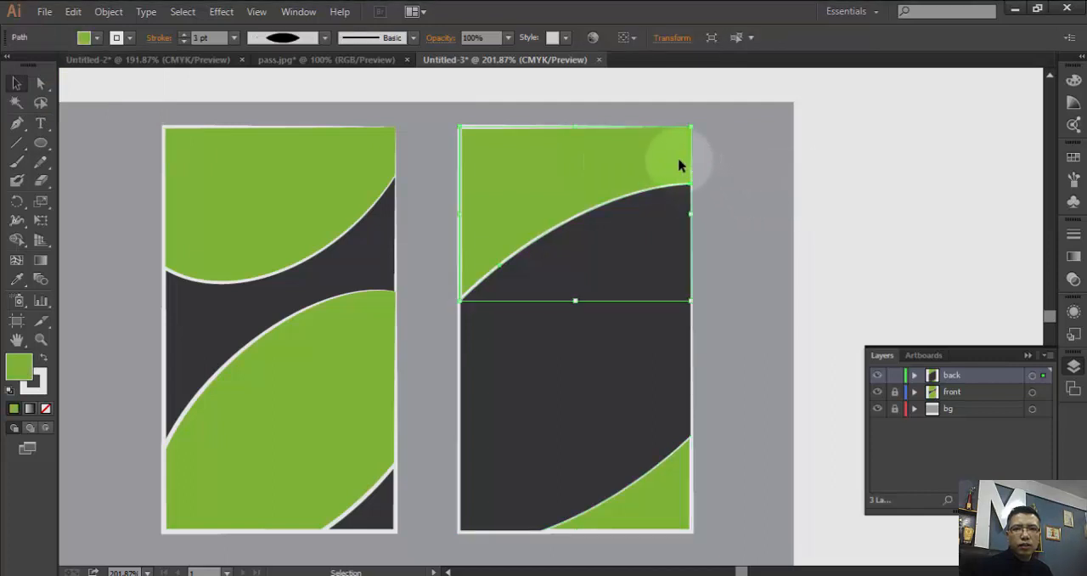
pyautogui.click(96, 38)
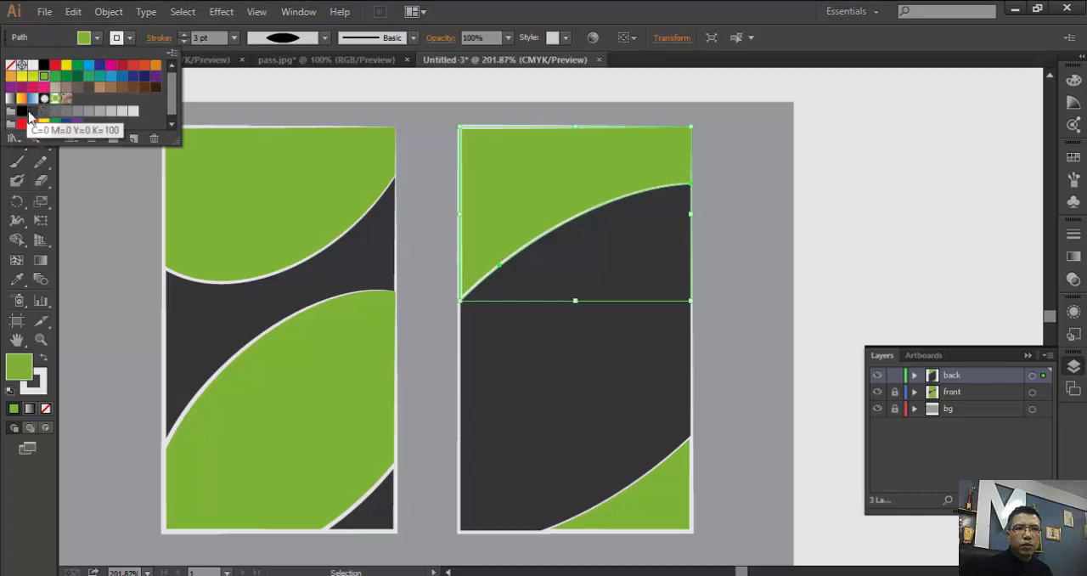
pyautogui.click(32, 110)
pyautogui.click(783, 255)
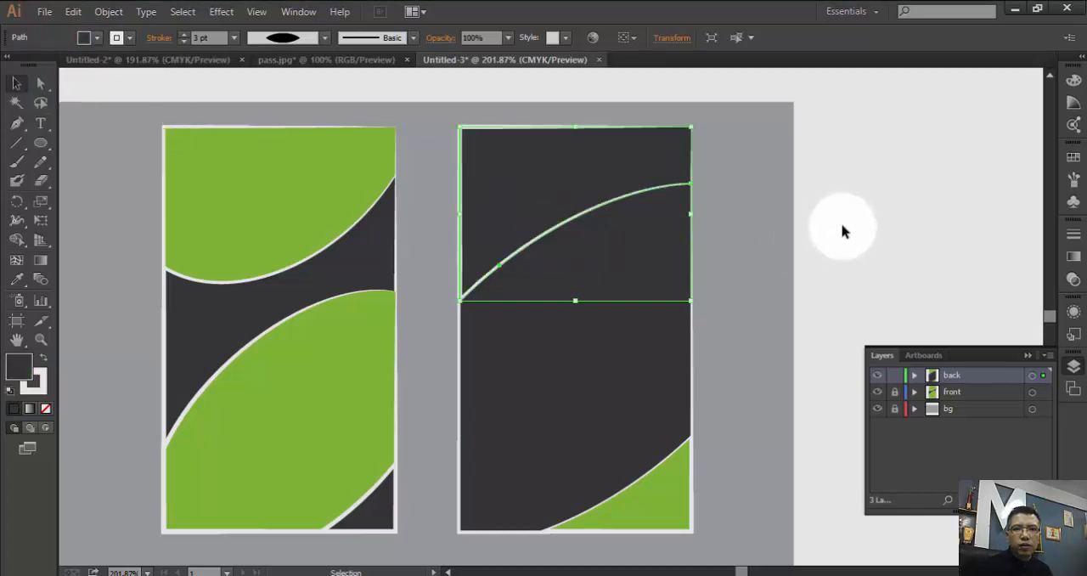
# - Change the fill of the back card's large middle curved shape to the same green as the front card's shapes
pyautogui.click(629, 263)
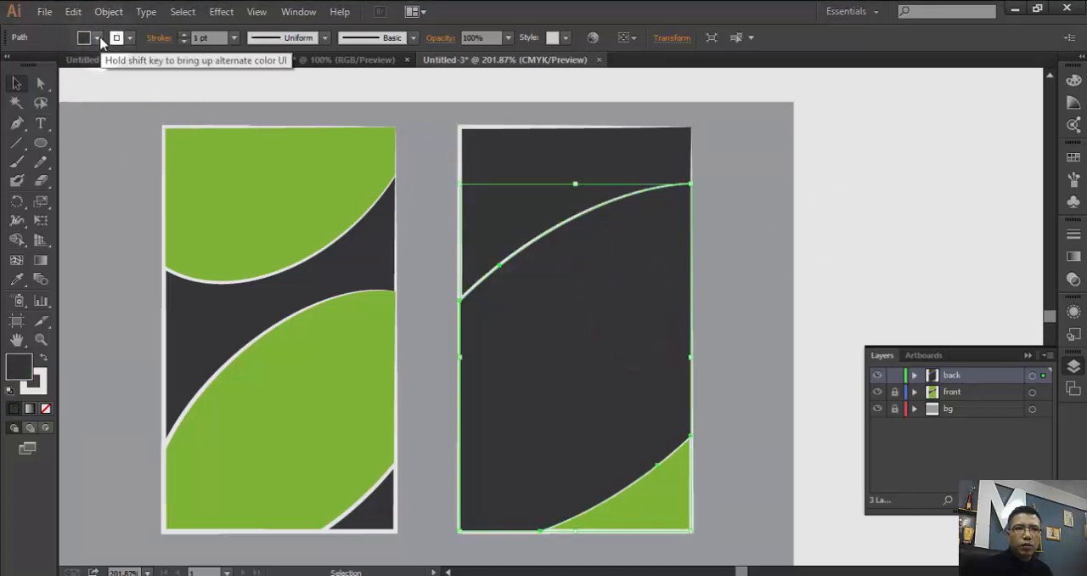
pyautogui.click(96, 37)
pyautogui.click(41, 80)
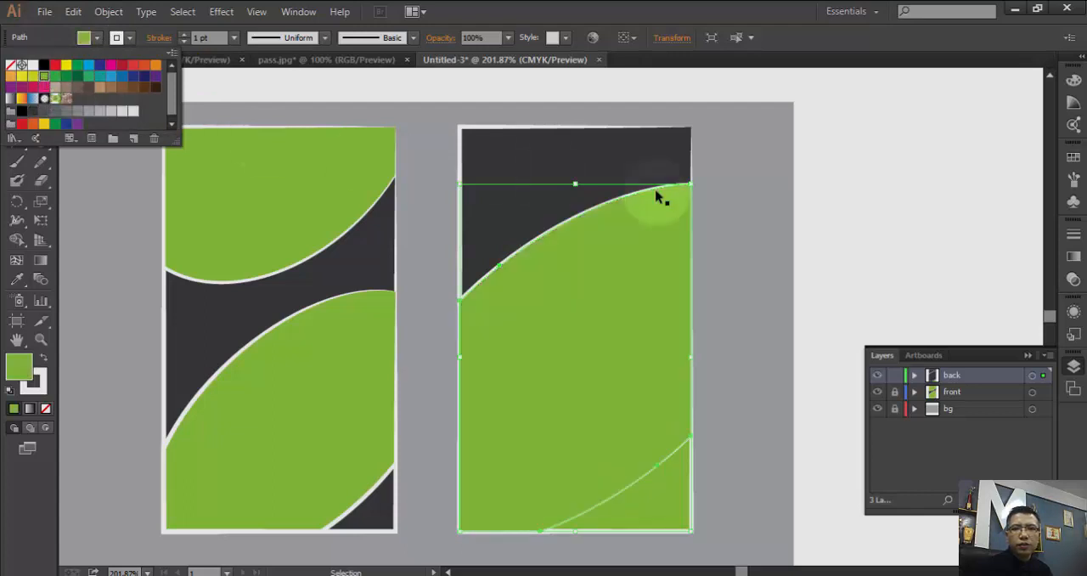
pyautogui.click(834, 227)
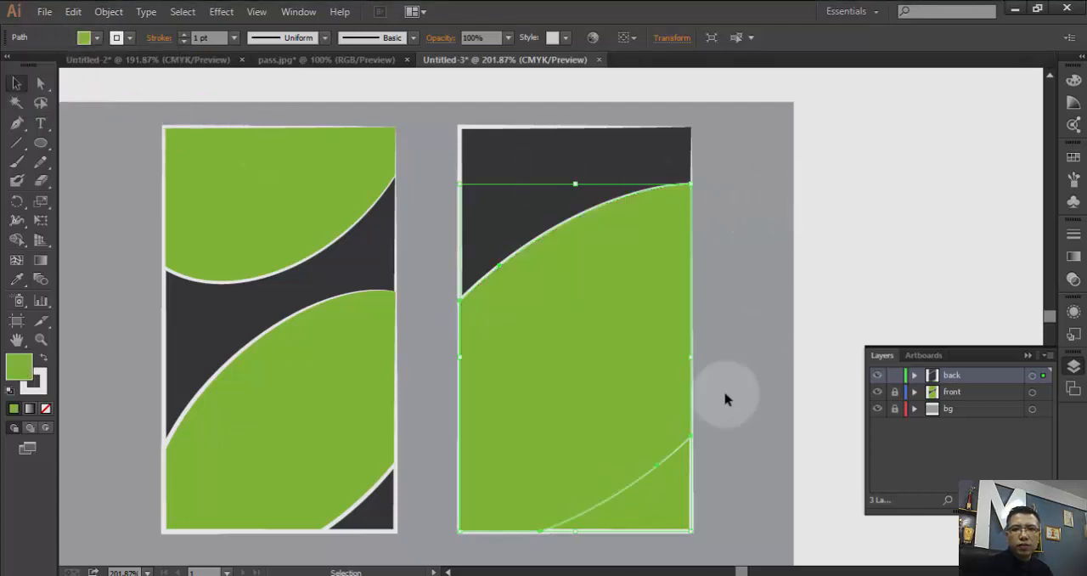
# - Try to select the small curved shape in the back card's lower right corner on the artboard
pyautogui.click(699, 490)
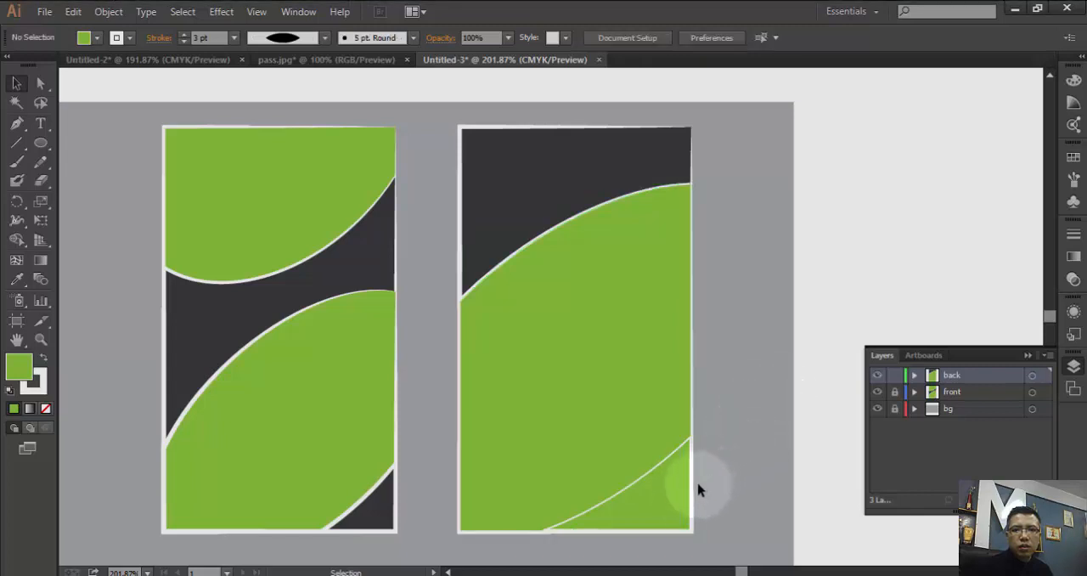
pyautogui.click(686, 490)
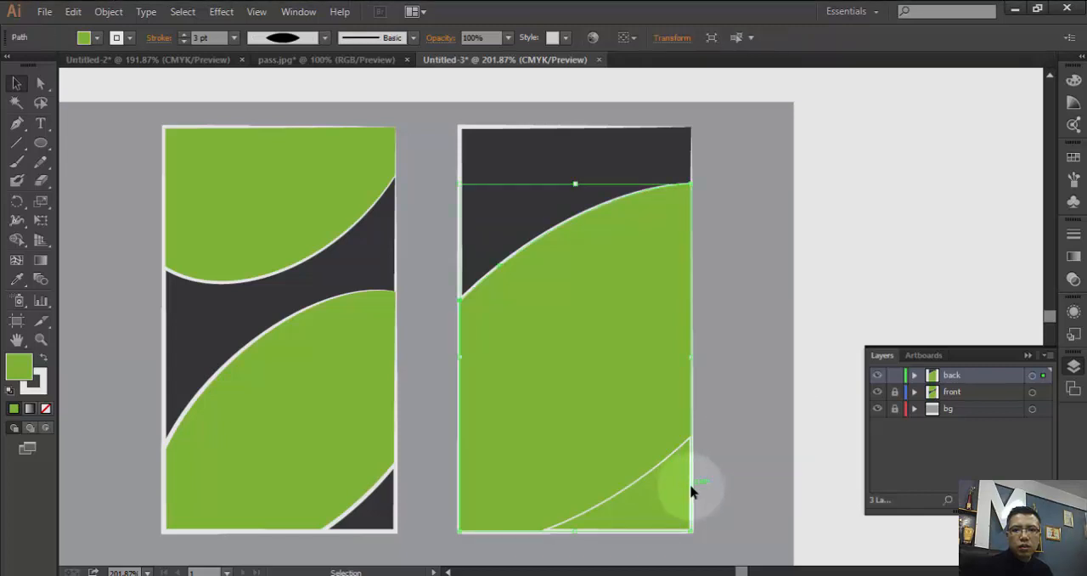
pyautogui.click(888, 238)
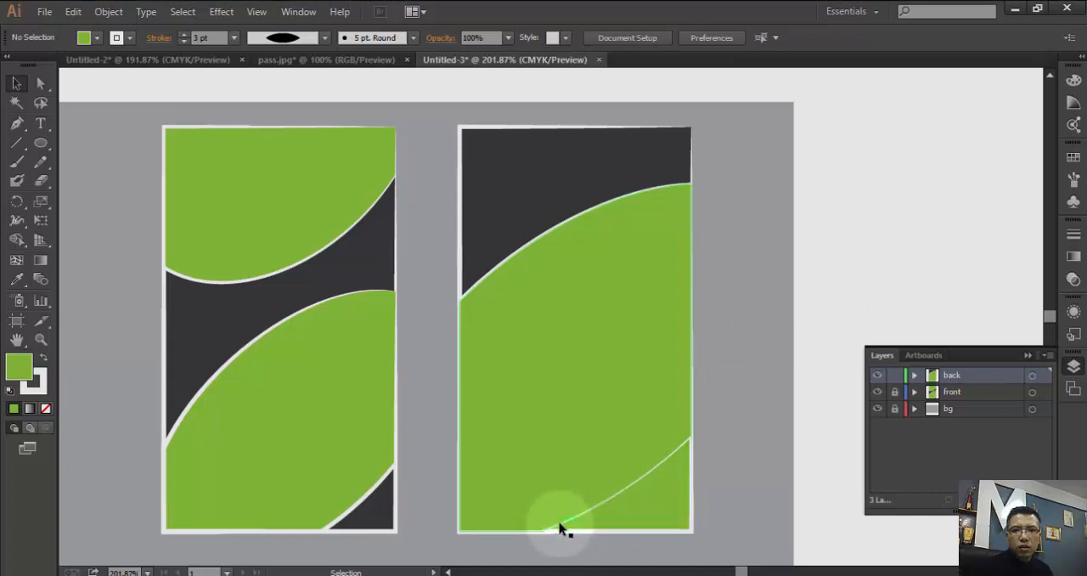
pyautogui.click(561, 529)
pyautogui.scroll(-4, 583, 473)
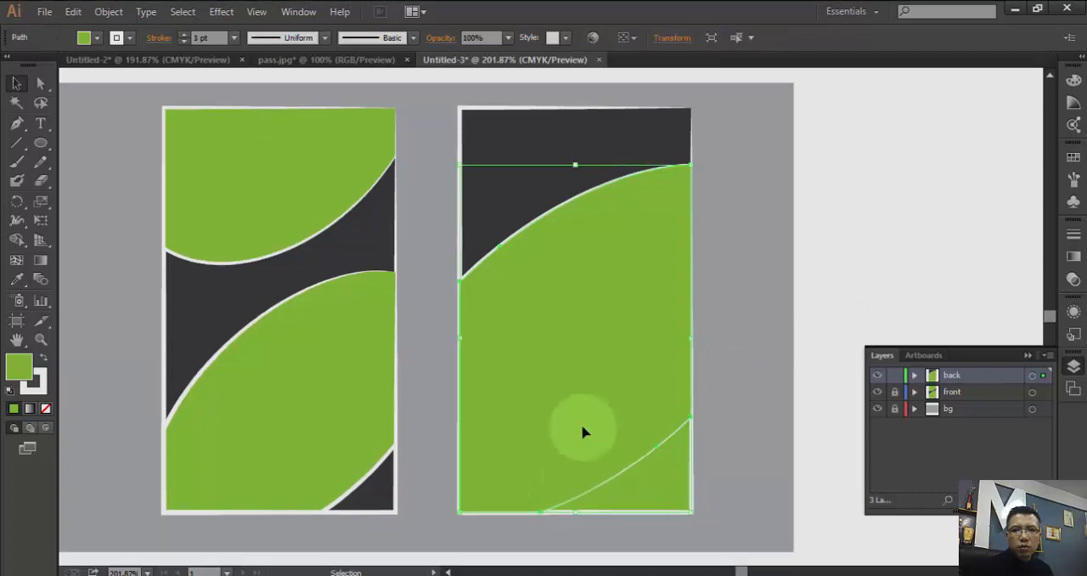
# - Expand the back layer and lock its topmost and bottommost paths, leaving the two middle paths editable
pyautogui.click(914, 376)
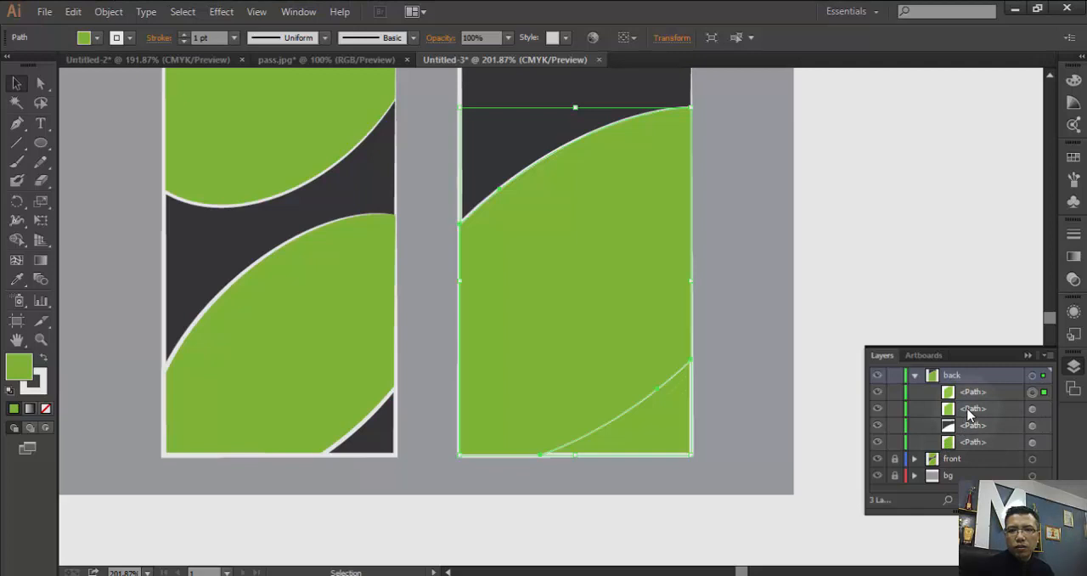
pyautogui.hotkey('ctrl', 'shift', 'a')
pyautogui.click(879, 394)
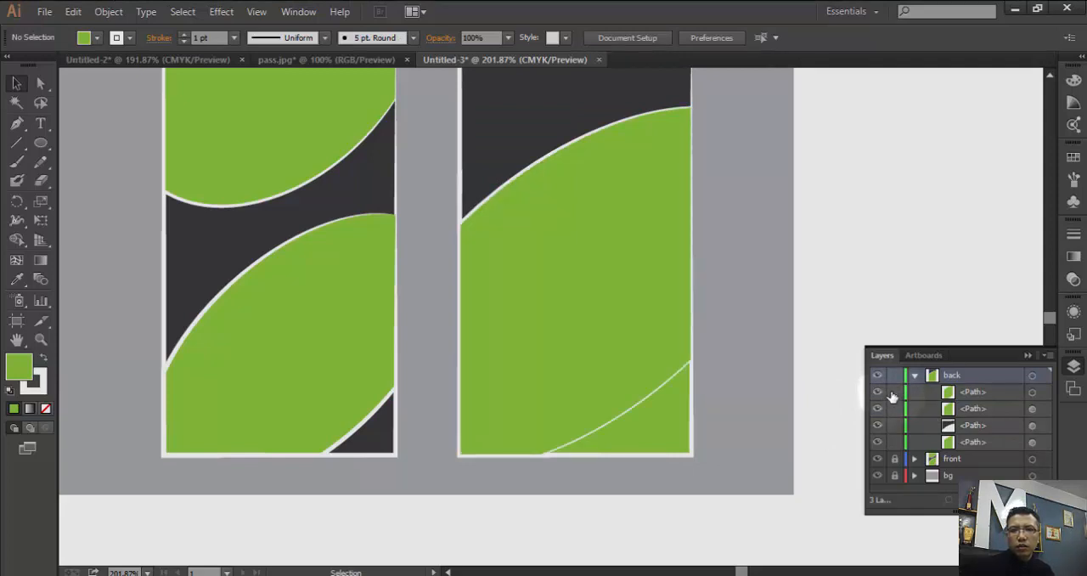
pyautogui.click(876, 444)
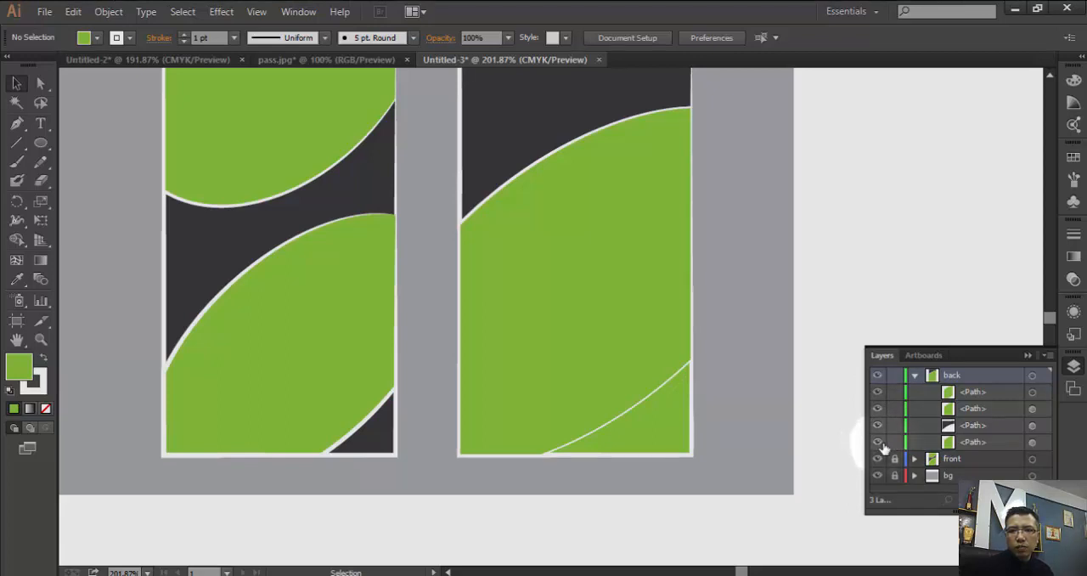
pyautogui.click(895, 442)
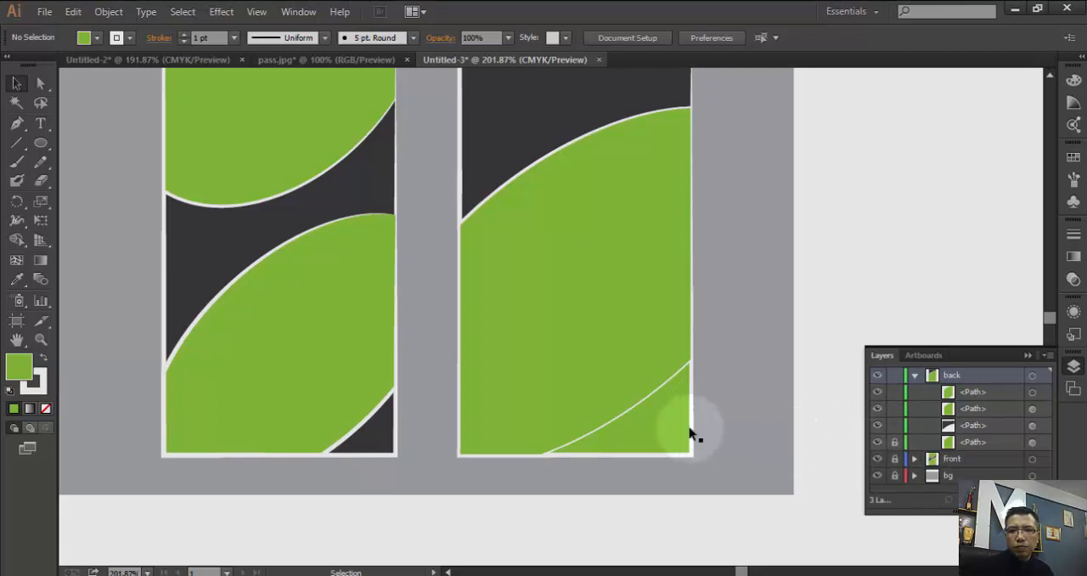
pyautogui.click(894, 392)
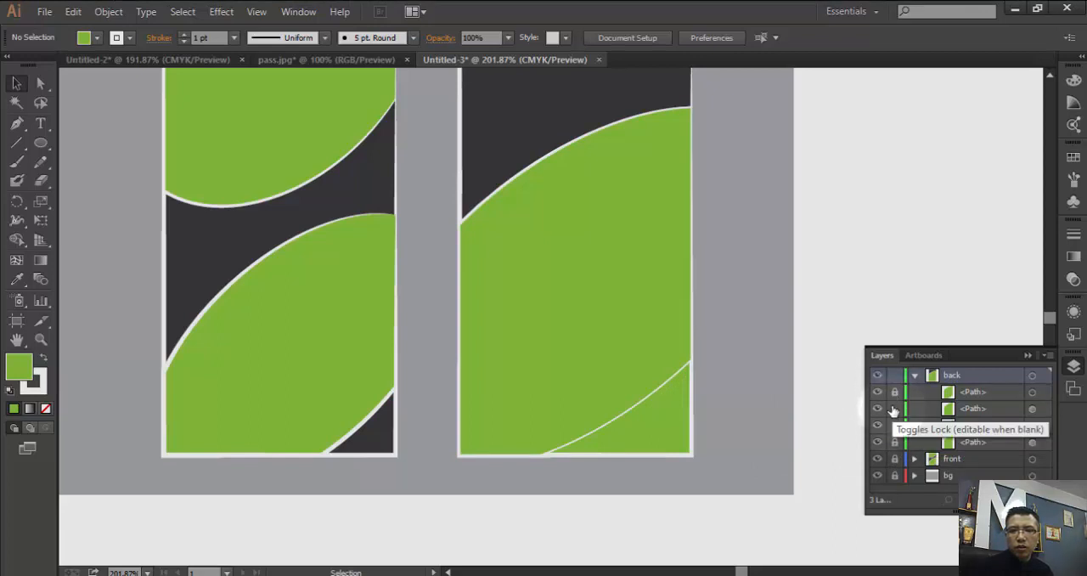
pyautogui.click(895, 408)
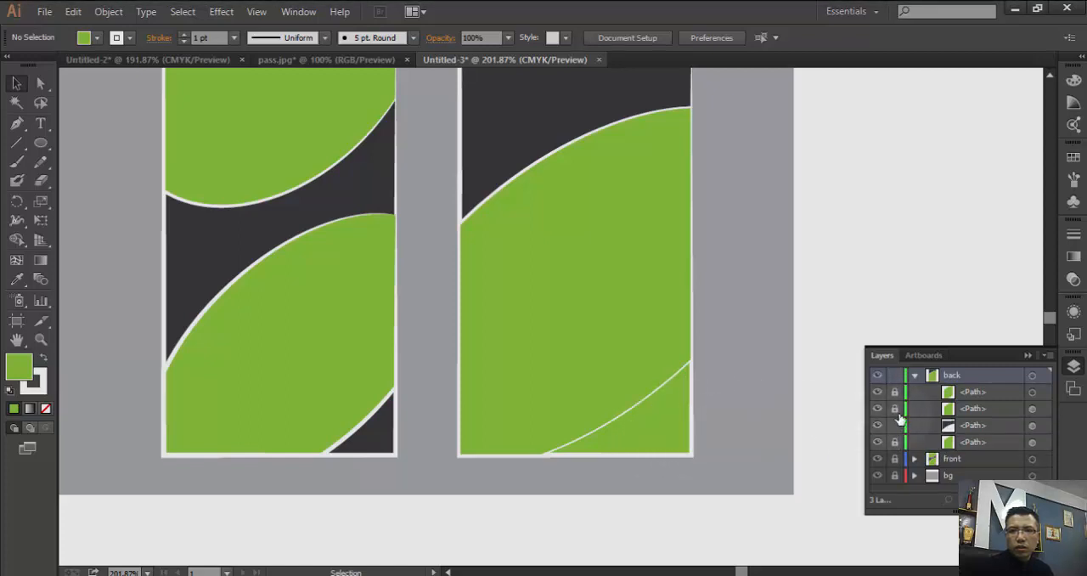
pyautogui.click(895, 410)
# - Select the path showing in the back card's lower right corner and fill it with dark gray C=0 M=0 Y=0 K=90
pyautogui.click(675, 438)
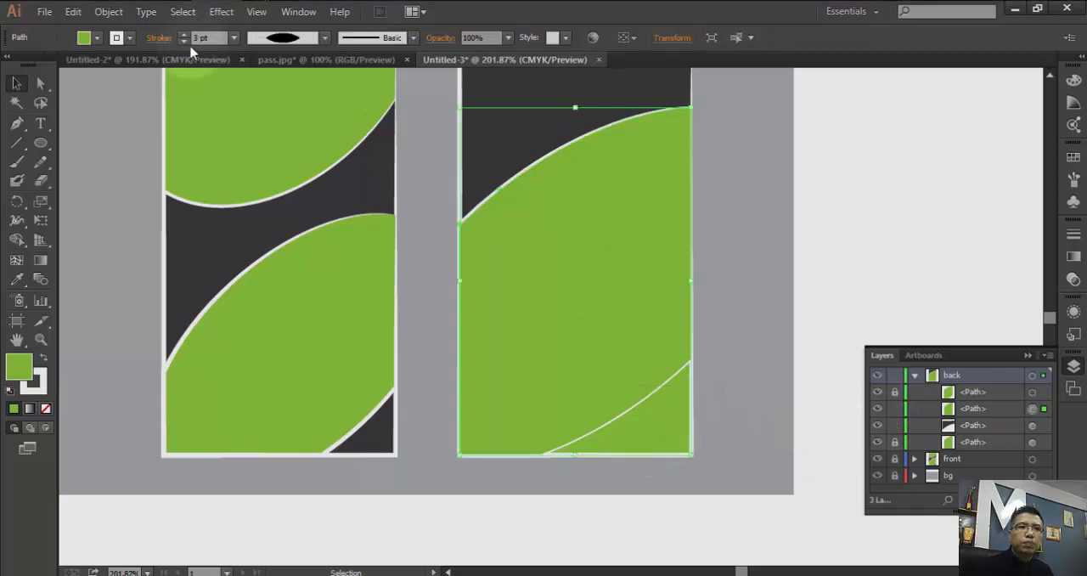
pyautogui.click(116, 37)
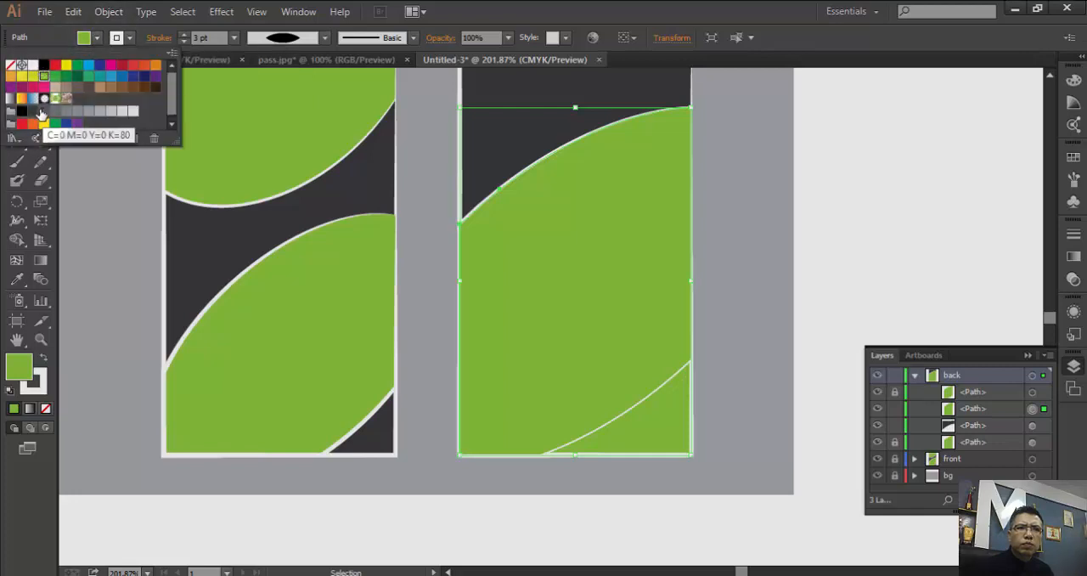
pyautogui.click(32, 114)
pyautogui.click(741, 177)
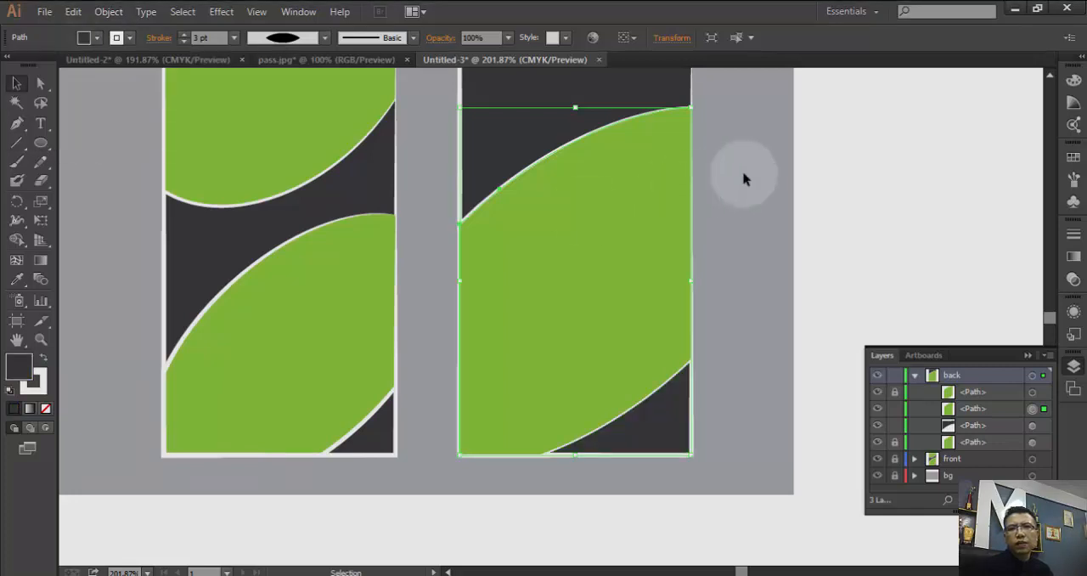
pyautogui.click(748, 408)
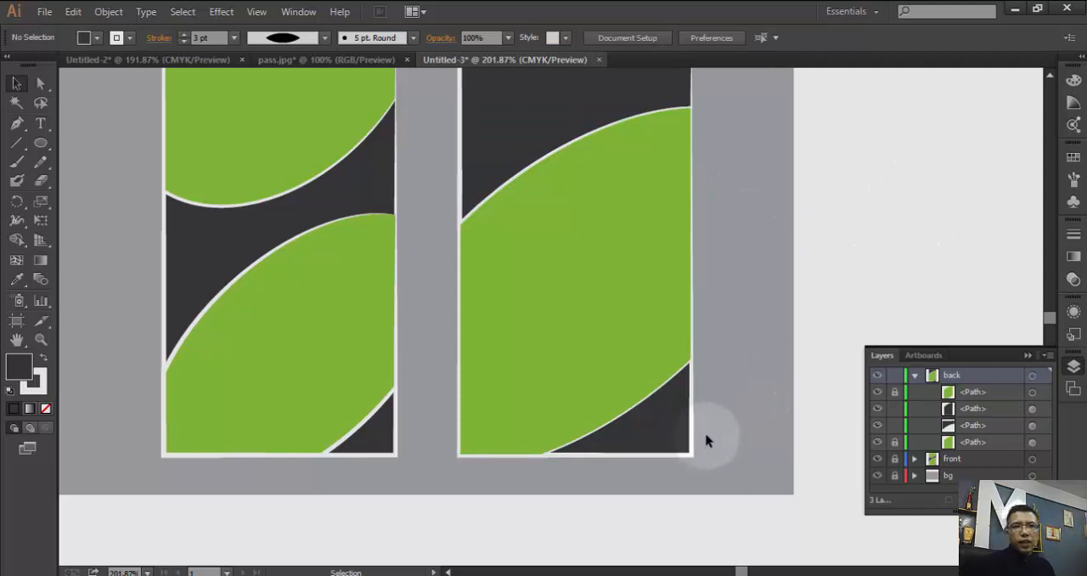
# - Unlock the bottommost and topmost paths of the back layer
pyautogui.scroll(3, 731, 425)
pyautogui.scroll(-2, 714, 323)
pyautogui.scroll(1, 697, 334)
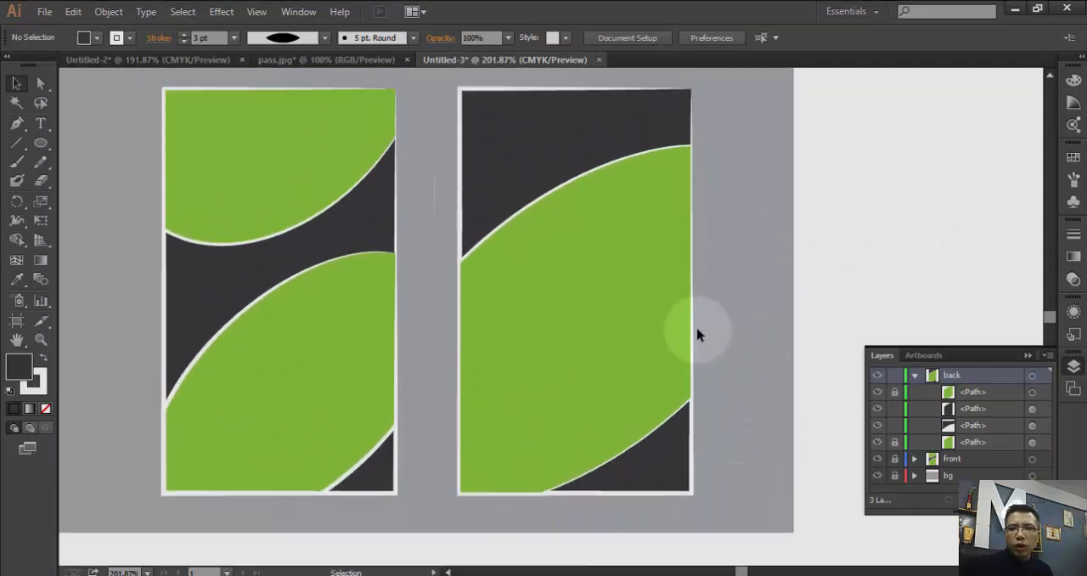
pyautogui.click(897, 443)
pyautogui.click(893, 392)
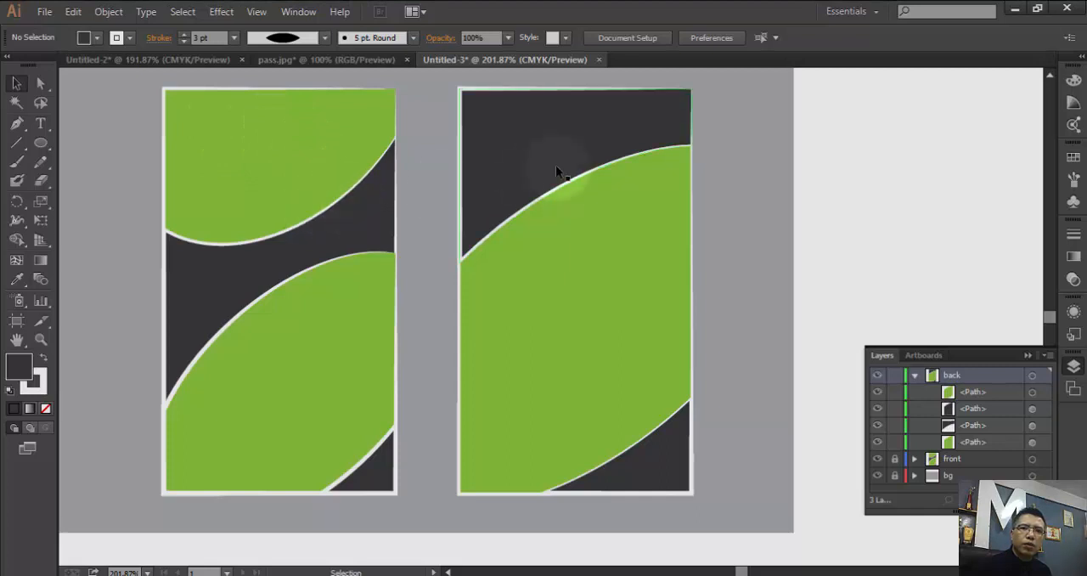
# - Give the back card's green middle shape a 3 pt stroke with the lens-shaped tapered width profile
pyautogui.click(558, 190)
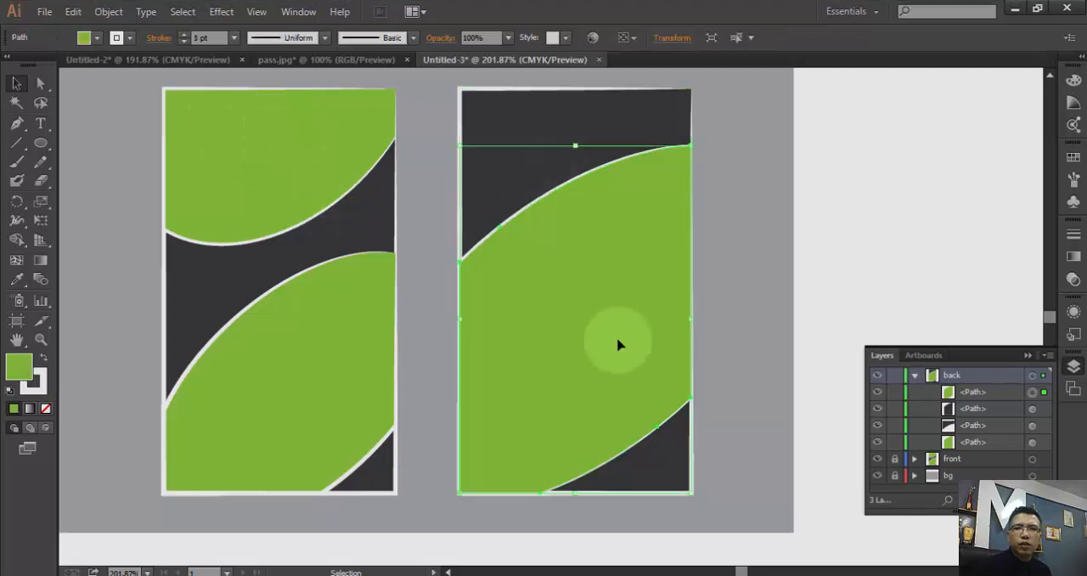
pyautogui.click(648, 440)
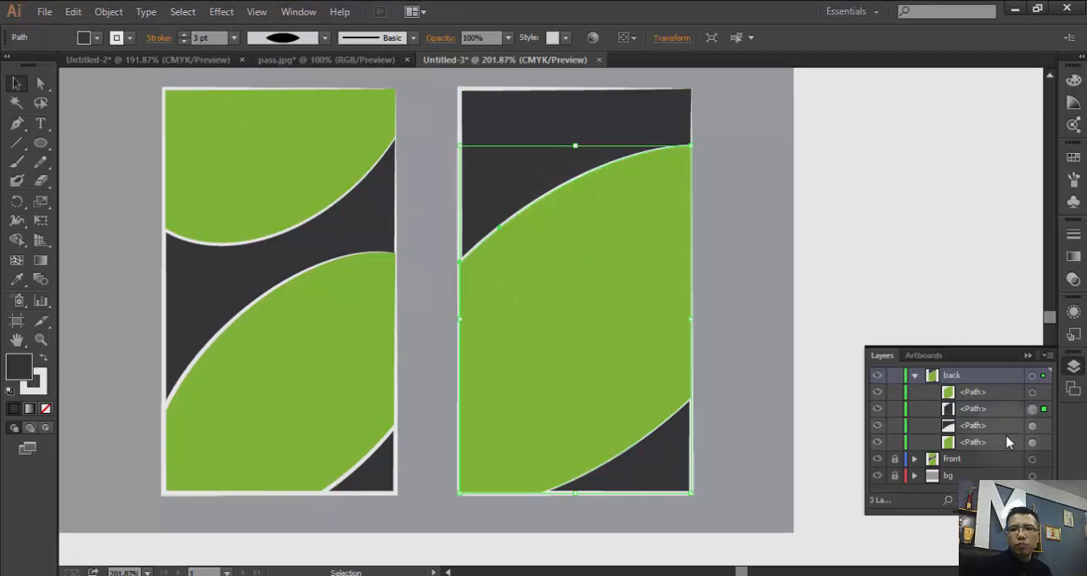
pyautogui.click(1033, 392)
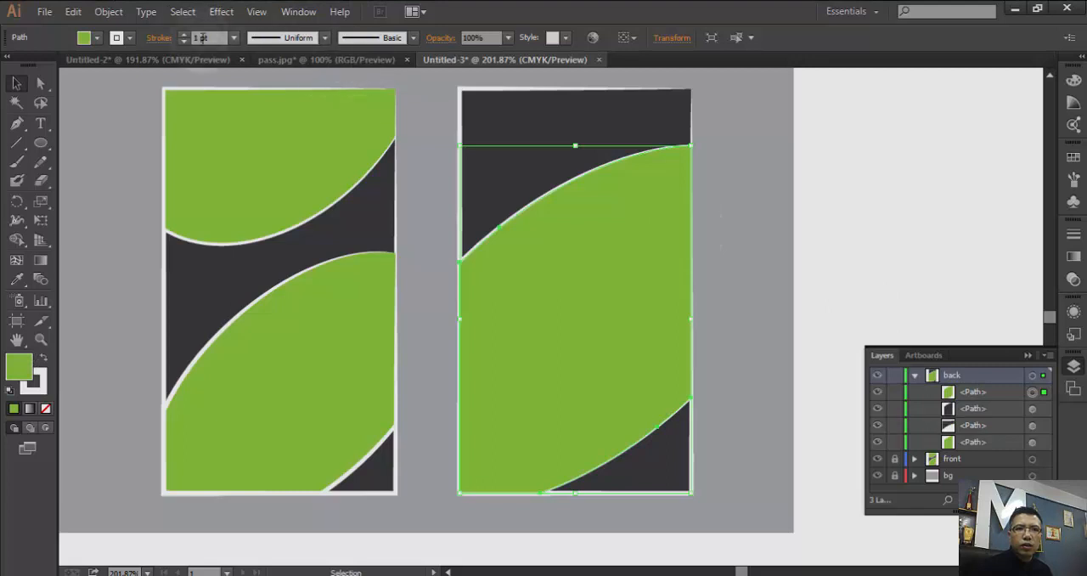
pyautogui.click(182, 35)
pyautogui.click(182, 35)
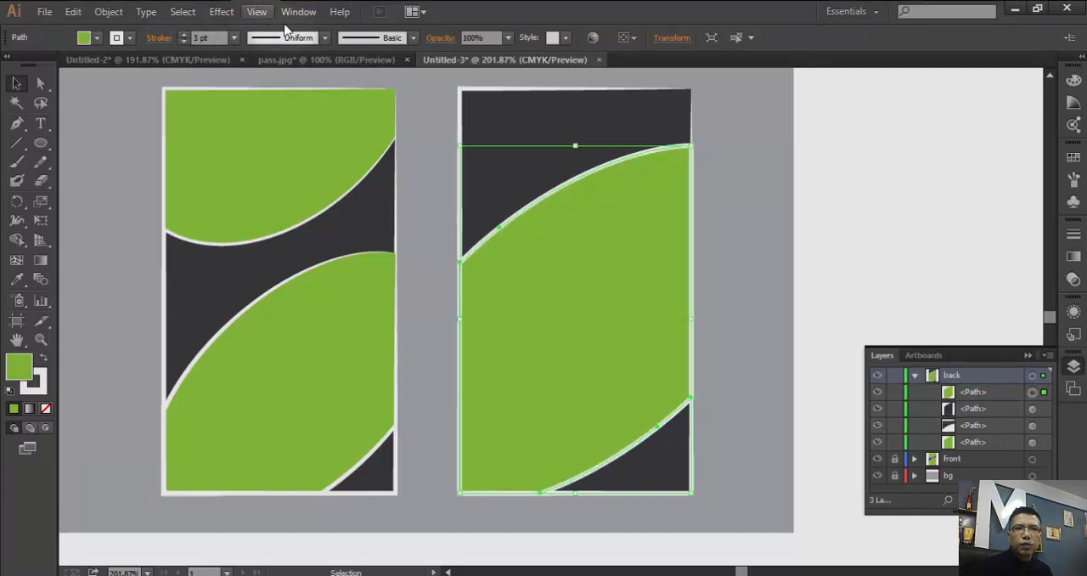
pyautogui.click(325, 37)
pyautogui.click(283, 87)
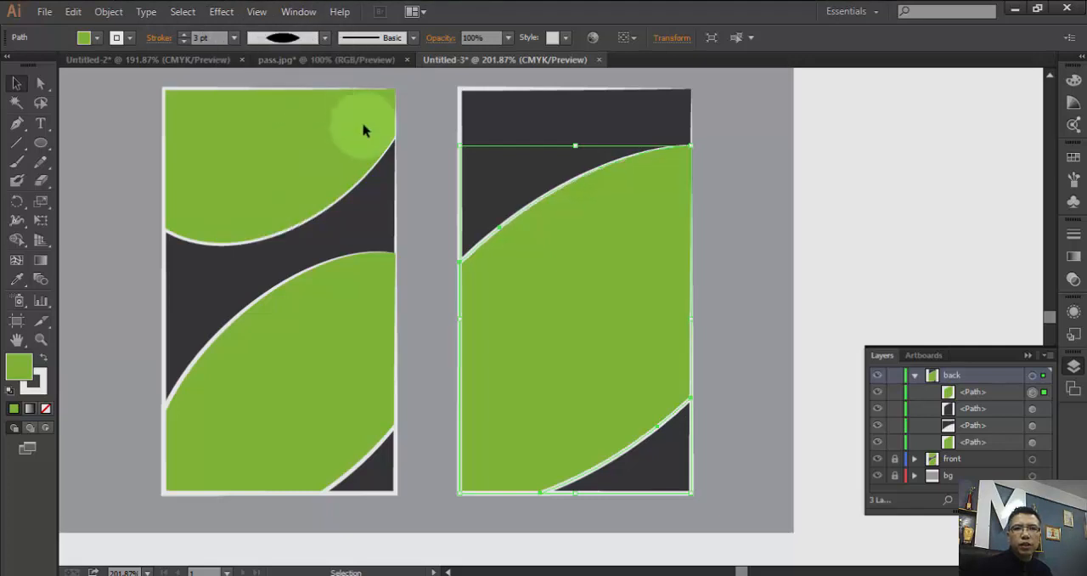
pyautogui.click(722, 190)
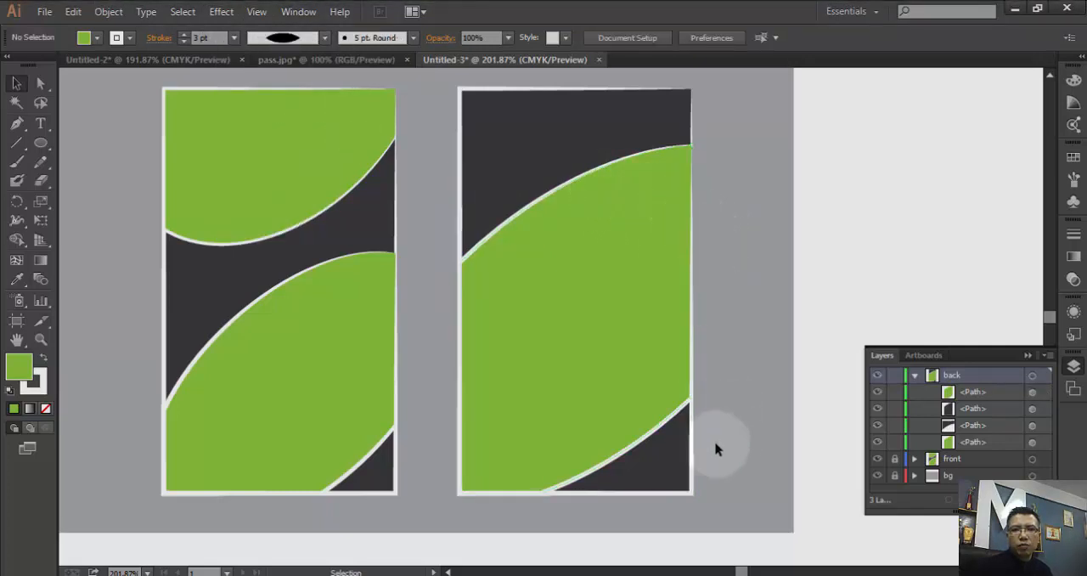
# - Inspect the fill and stroke of the back layer's three lower paths one by one, leaving nothing selected
pyautogui.click(1032, 410)
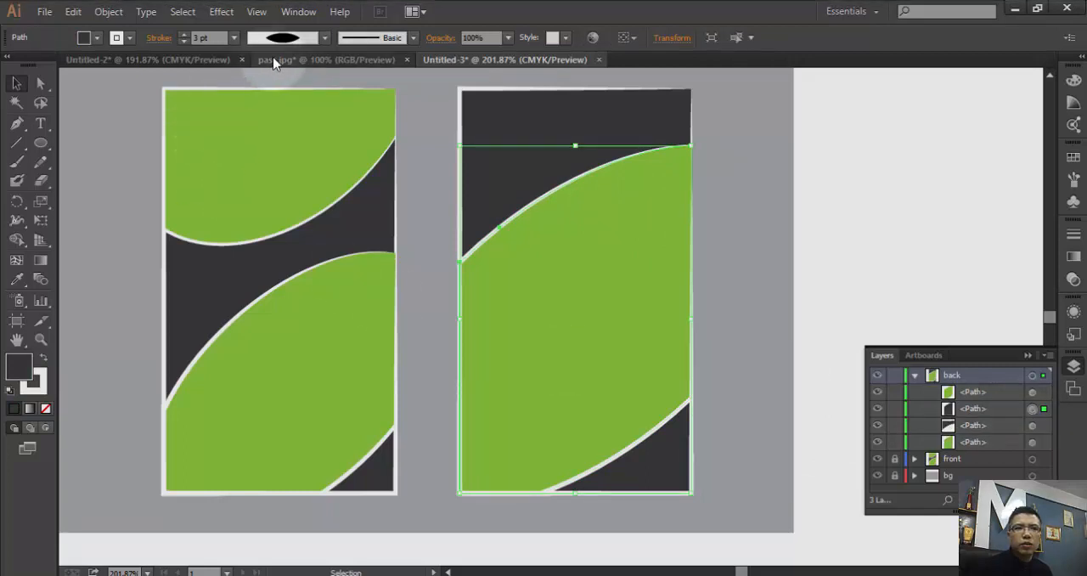
pyautogui.click(1034, 427)
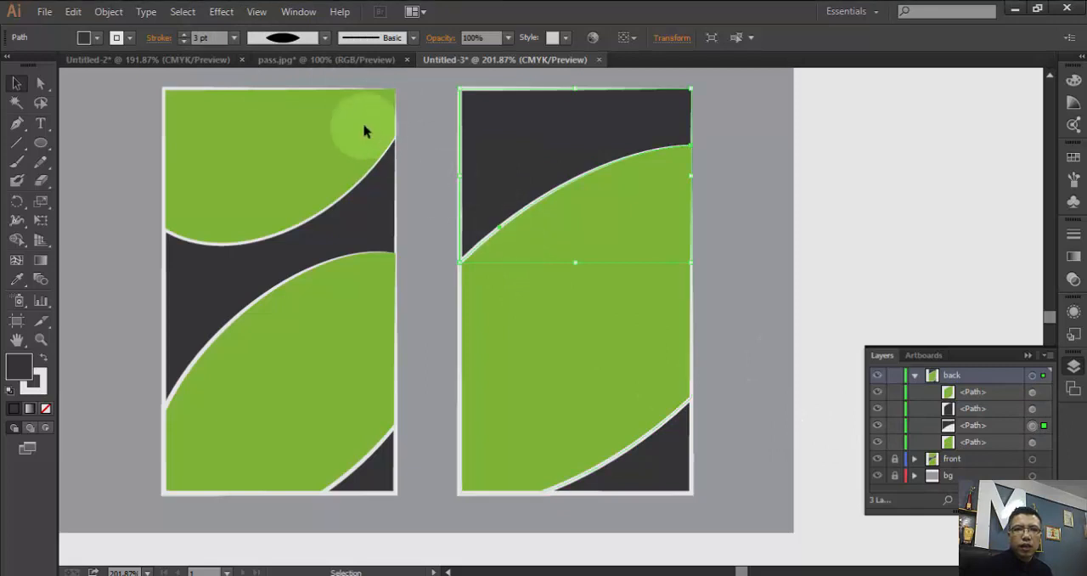
pyautogui.click(1033, 444)
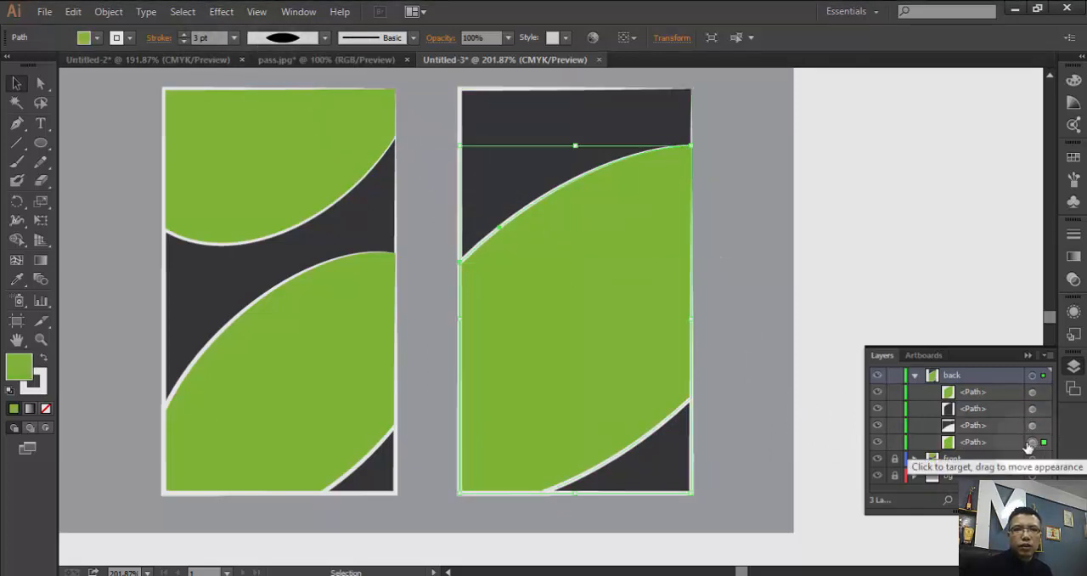
pyautogui.click(828, 221)
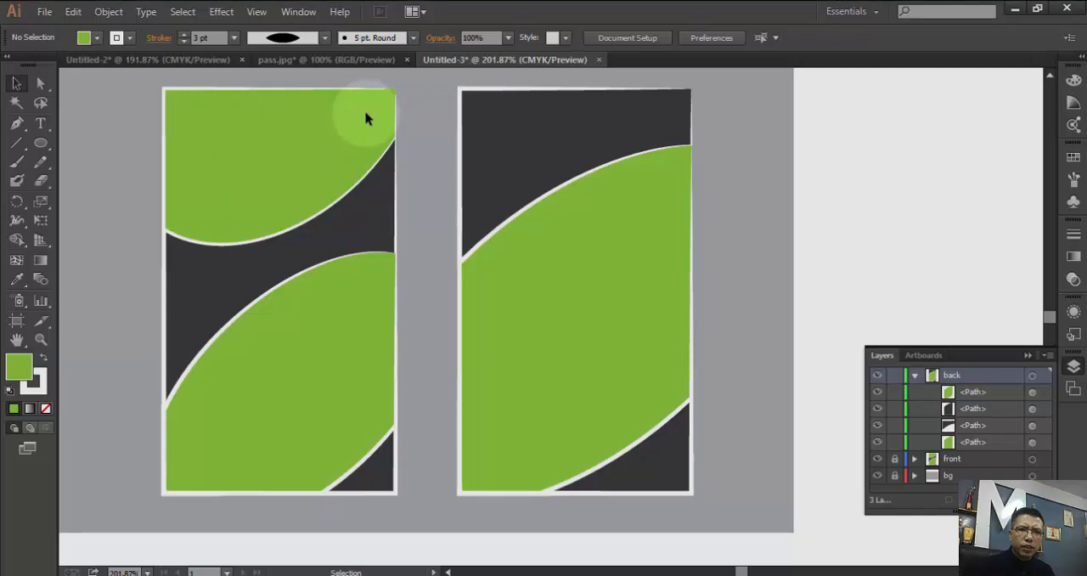
# - In the Untitled-2 document, select and copy the front card's company logo, name title, designation, birth date, phone and signature texts
pyautogui.click(125, 62)
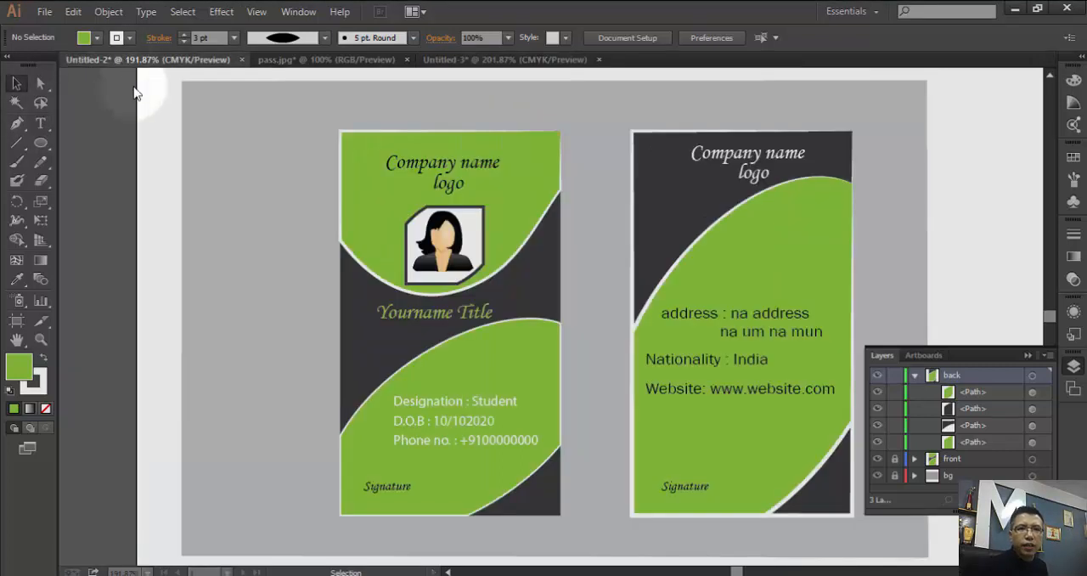
pyautogui.click(453, 173)
pyautogui.keyDown('shift'); pyautogui.click(453, 164); pyautogui.keyUp('shift')
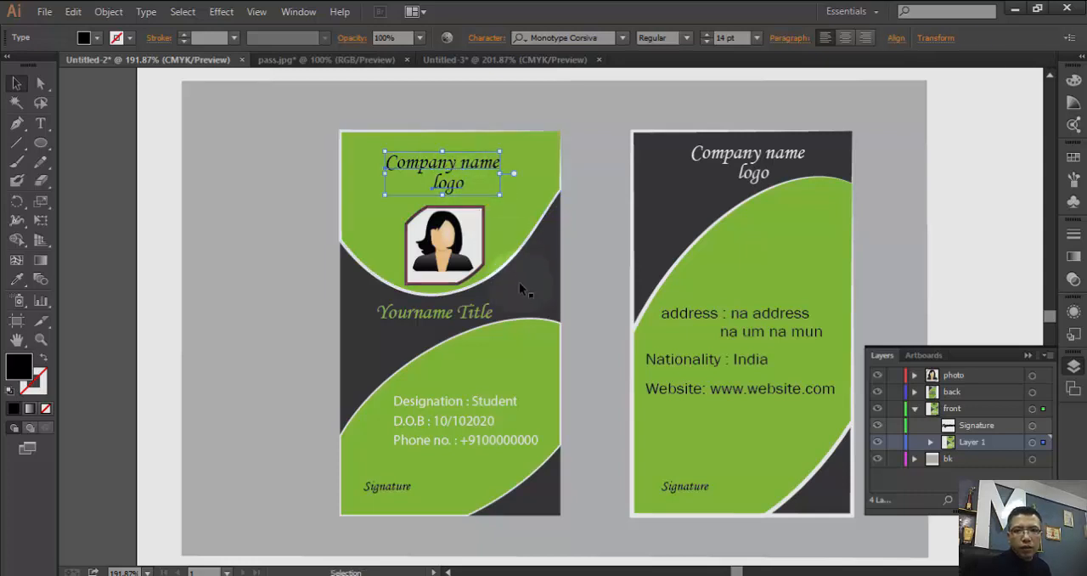
pyautogui.keyDown('shift'); pyautogui.click(481, 314); pyautogui.keyUp('shift')
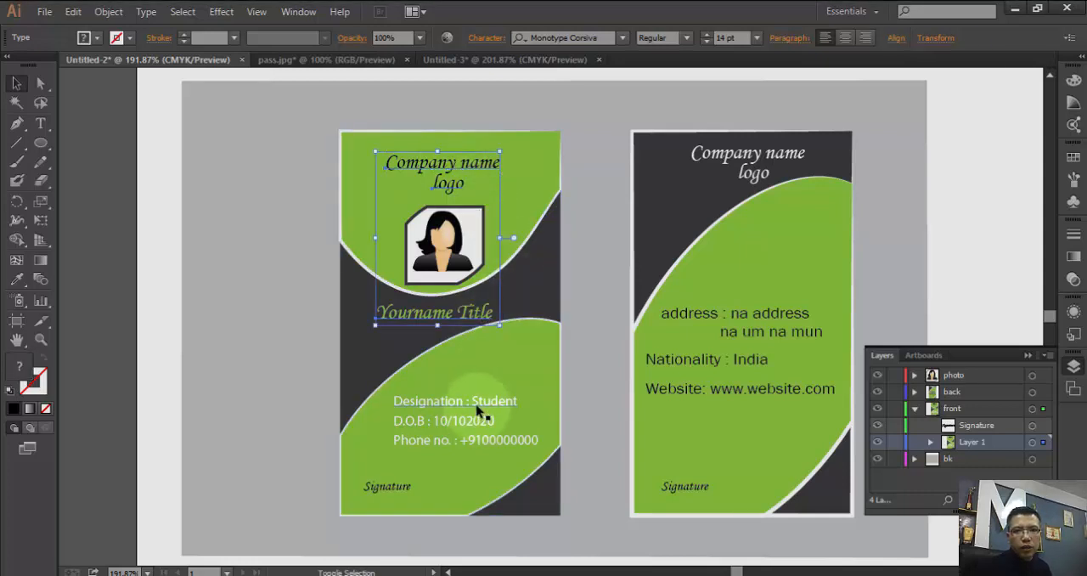
pyautogui.keyDown('shift'); pyautogui.click(480, 421); pyautogui.keyUp('shift')
pyautogui.keyDown('shift'); pyautogui.click(481, 442); pyautogui.keyUp('shift')
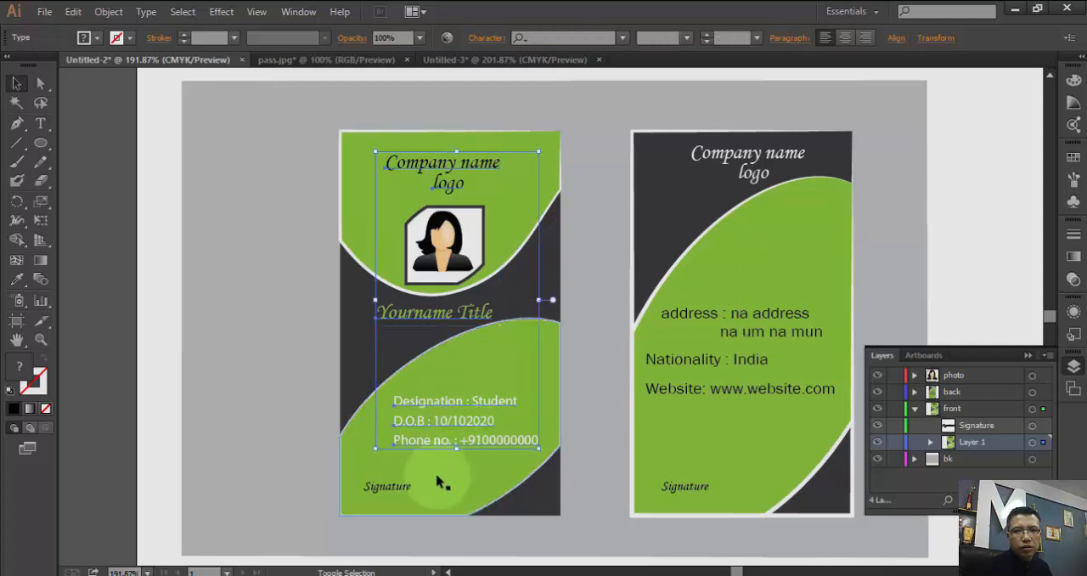
pyautogui.keyDown('shift'); pyautogui.click(399, 495); pyautogui.keyUp('shift')
pyautogui.keyDown('shift'); pyautogui.click(449, 475); pyautogui.keyUp('shift')
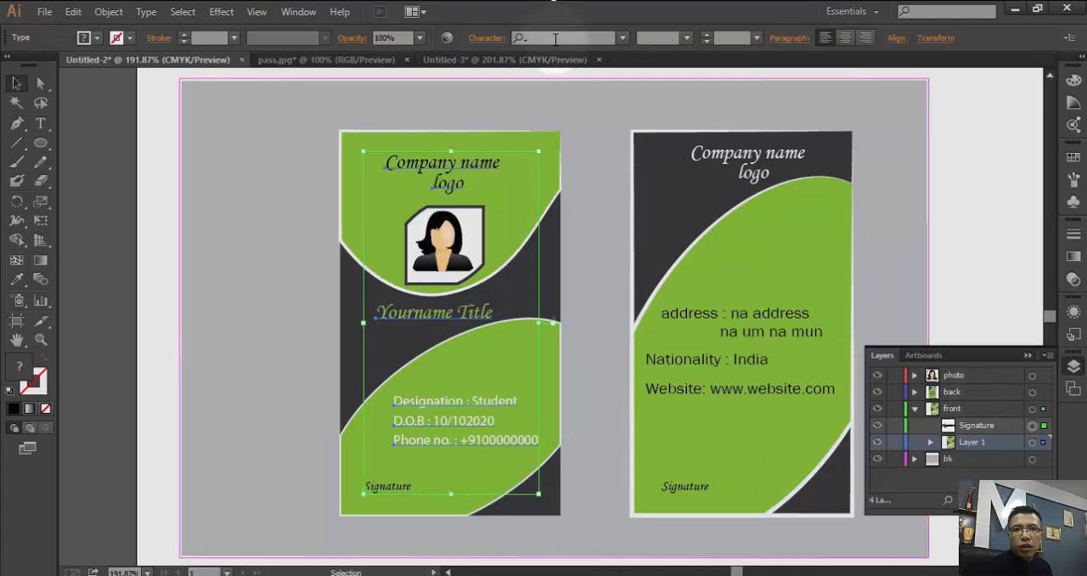
# - Return to the Untitled-3 document, collapse the back layer and add a new layer named "text" above it
pyautogui.click(535, 61)
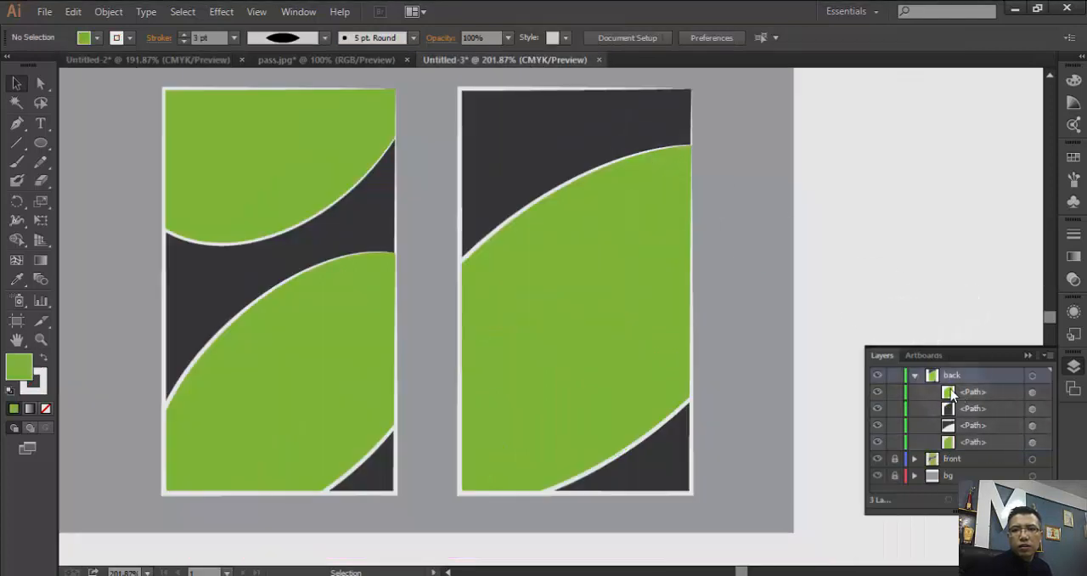
pyautogui.click(914, 376)
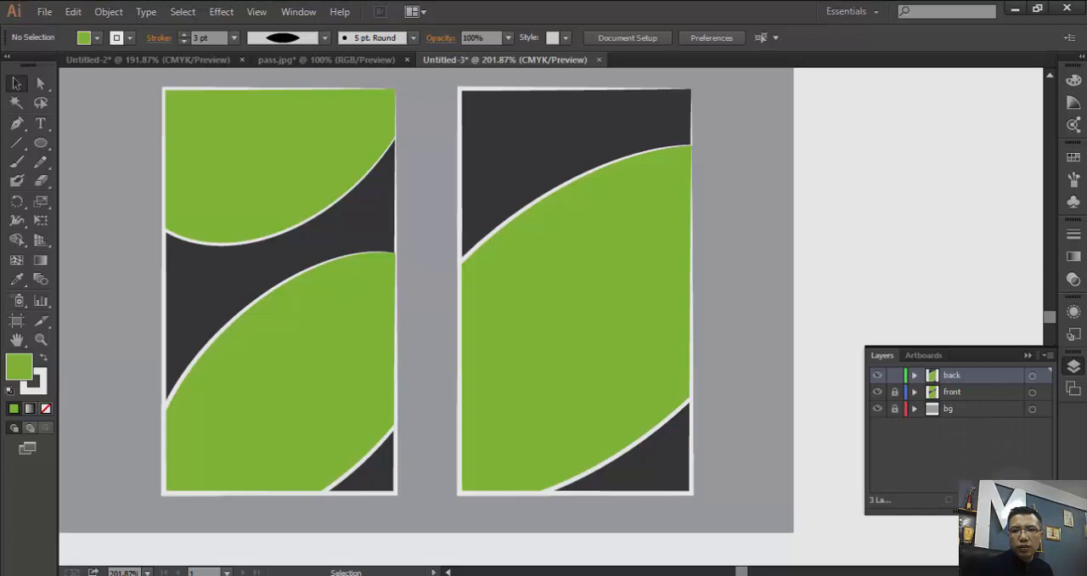
pyautogui.click(1016, 501)
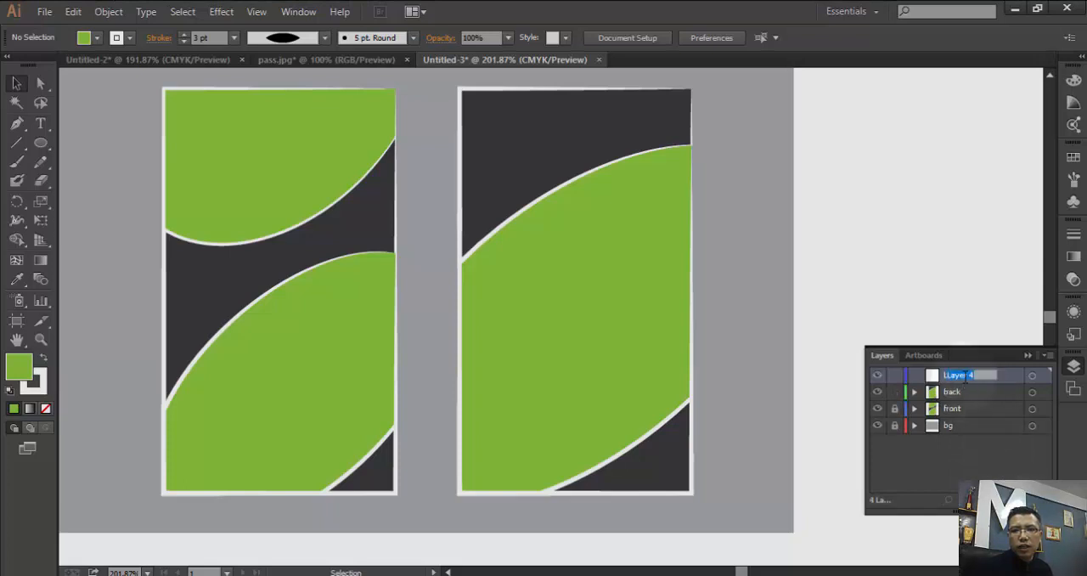
pyautogui.write('text')
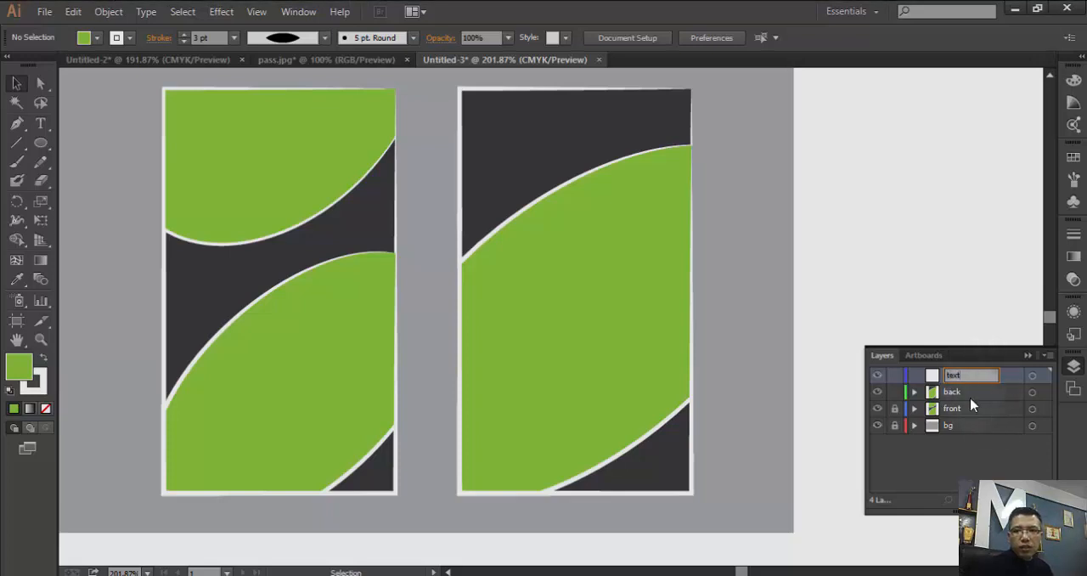
pyautogui.click(980, 449)
# - Paste the copied texts onto the text layer over the front card, and shift "Yourname Title" up and left into the dark band
pyautogui.click(955, 376)
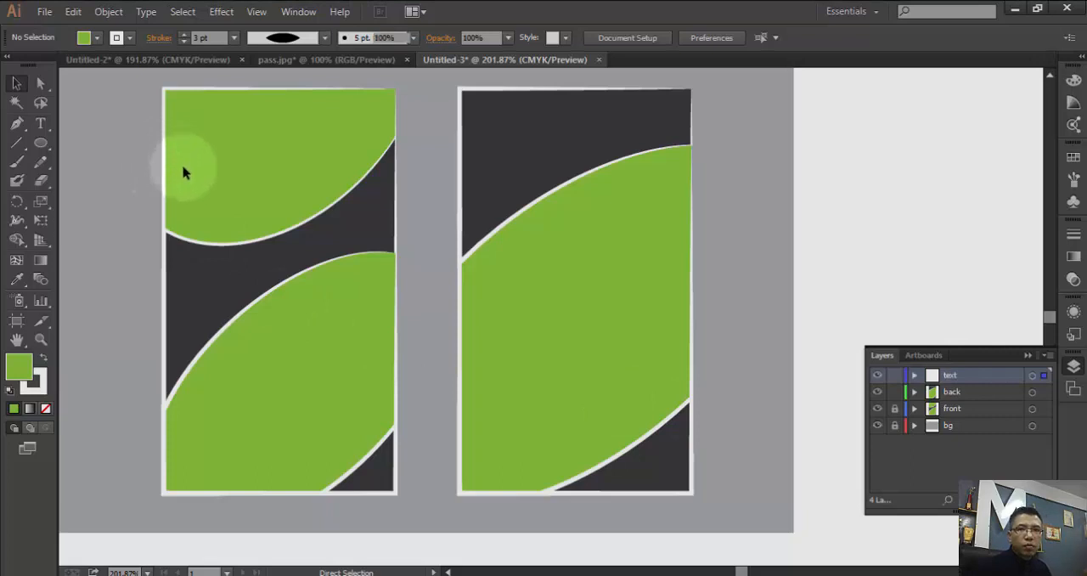
pyautogui.hotkey('ctrl', 'v')
pyautogui.moveTo(550, 402); pyautogui.dragTo(281, 372)
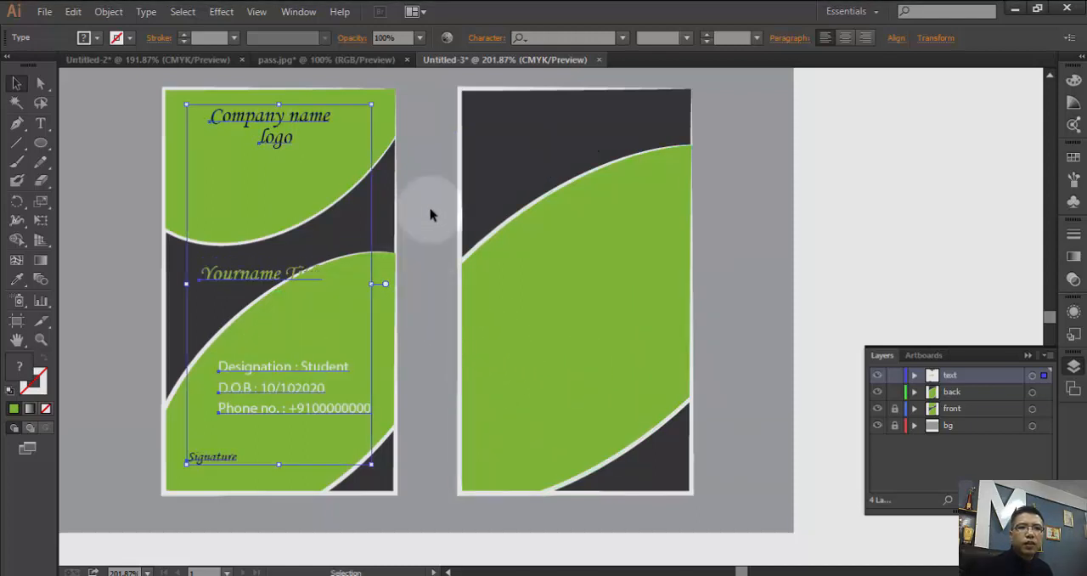
pyautogui.click(315, 293)
pyautogui.moveTo(299, 286); pyautogui.dragTo(288, 273)
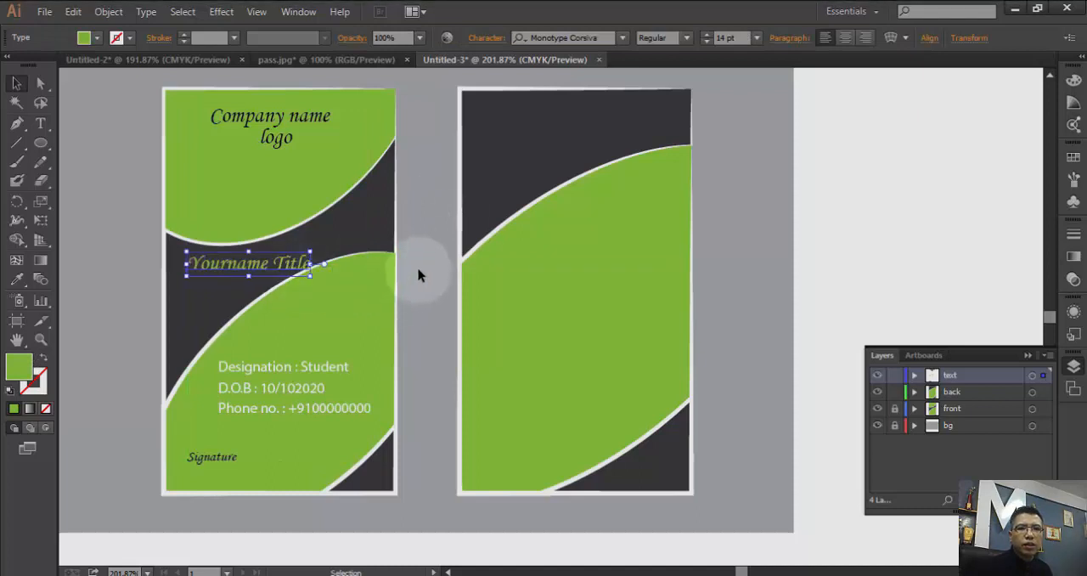
pyautogui.click(442, 396)
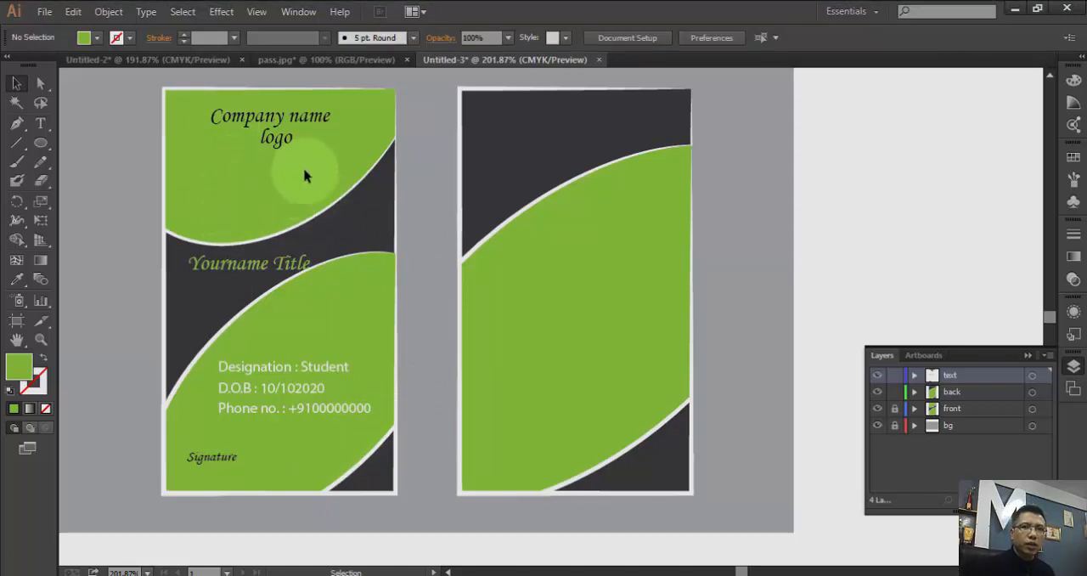
# - Copy the portrait illustration from the front card in the Untitled-2 document and return to Untitled-3
pyautogui.click(197, 60)
pyautogui.click(444, 249)
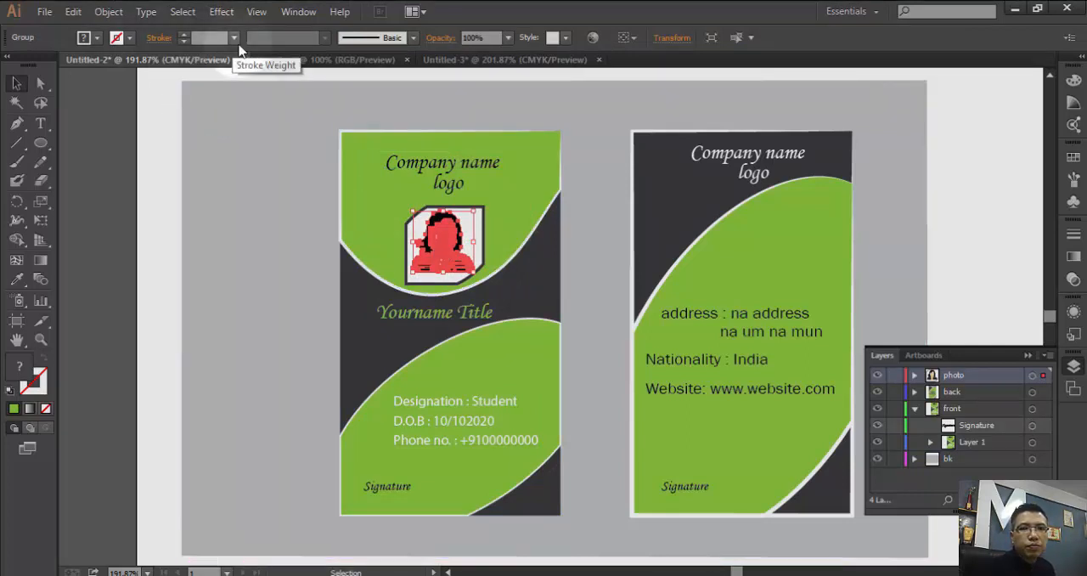
pyautogui.click(463, 59)
# - Add a new layer above the text layer and name it "photo"
pyautogui.click(447, 160)
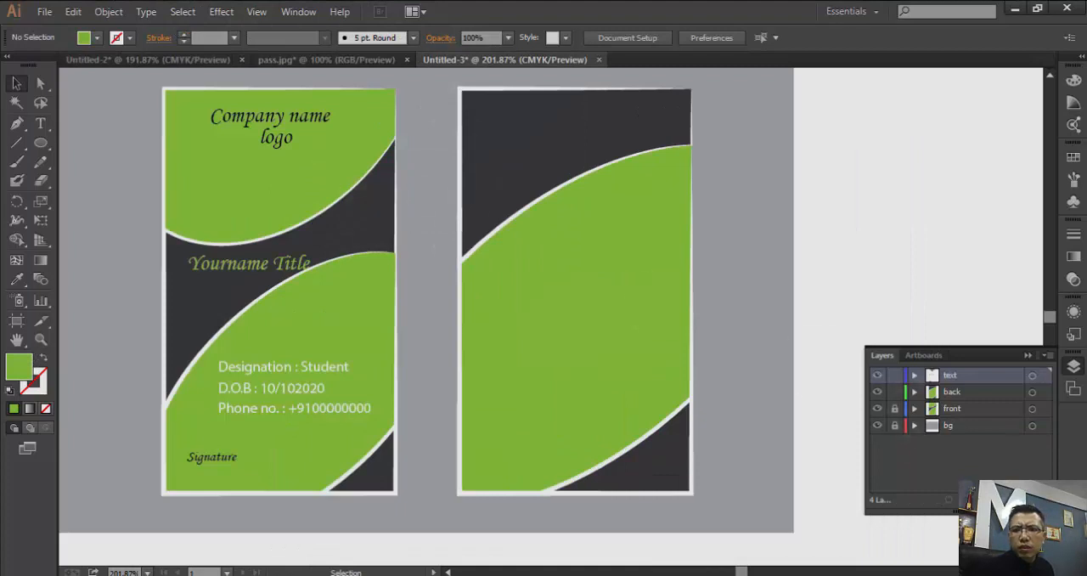
pyautogui.hotkey('ctrl', 'l')
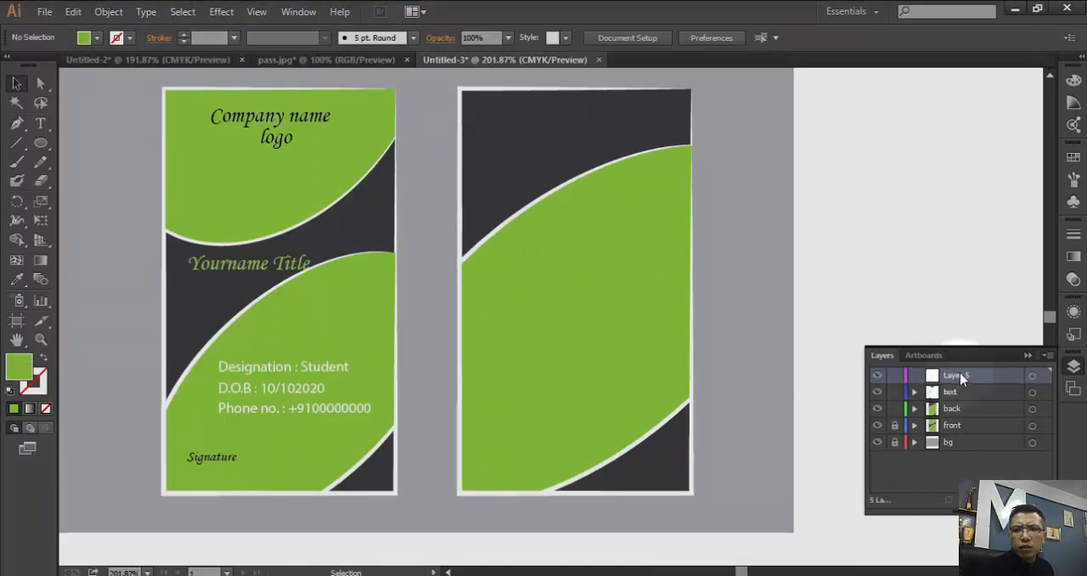
pyautogui.doubleClick(955, 374)
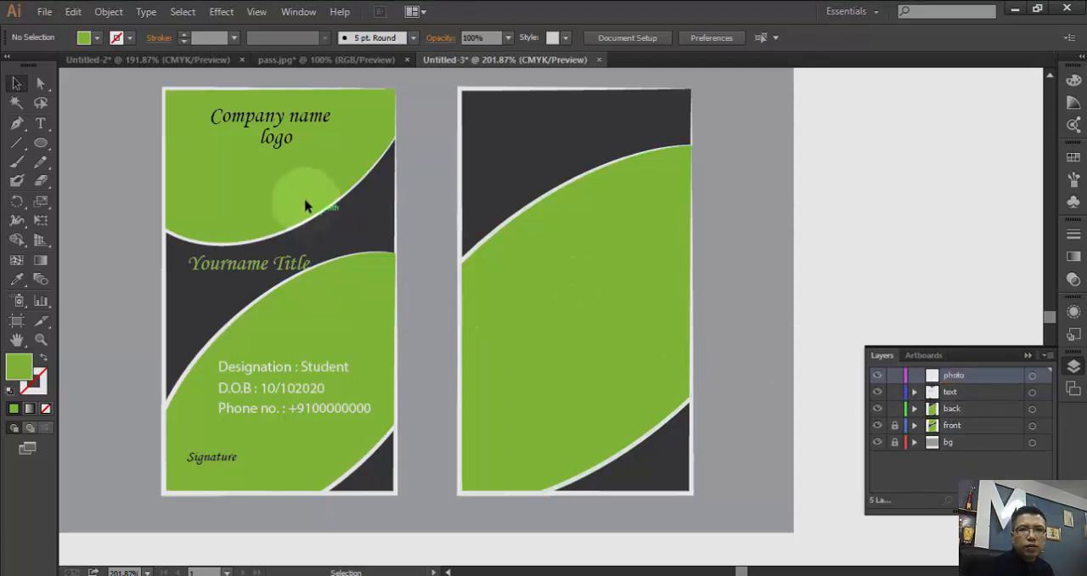
# - Paste the portrait onto the photo layer and place it beneath the company name and logo on the front card
pyautogui.press('a')
pyautogui.hotkey('ctrl', 'v')
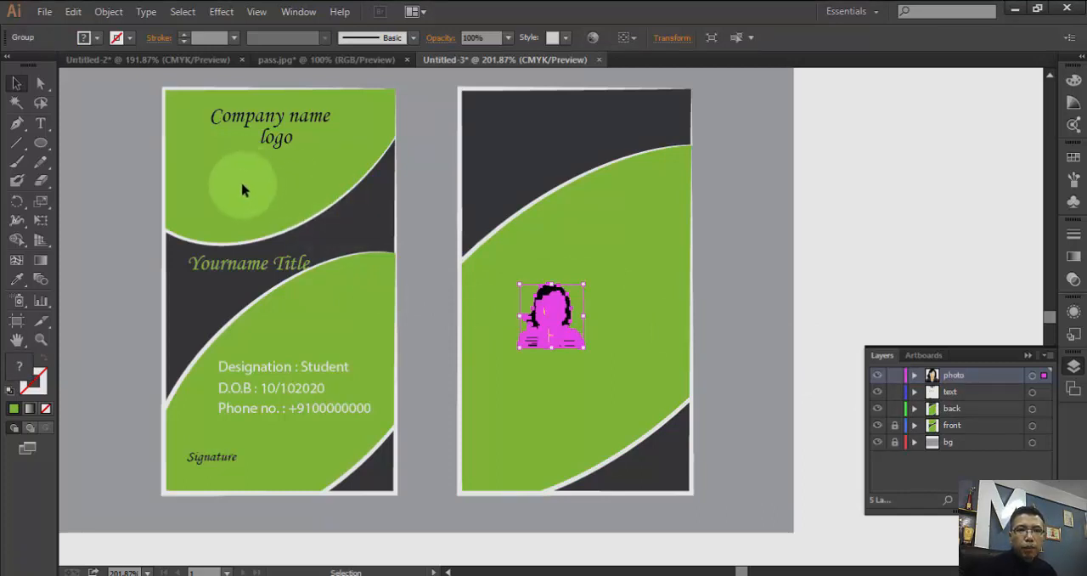
pyautogui.moveTo(565, 338); pyautogui.dragTo(264, 208)
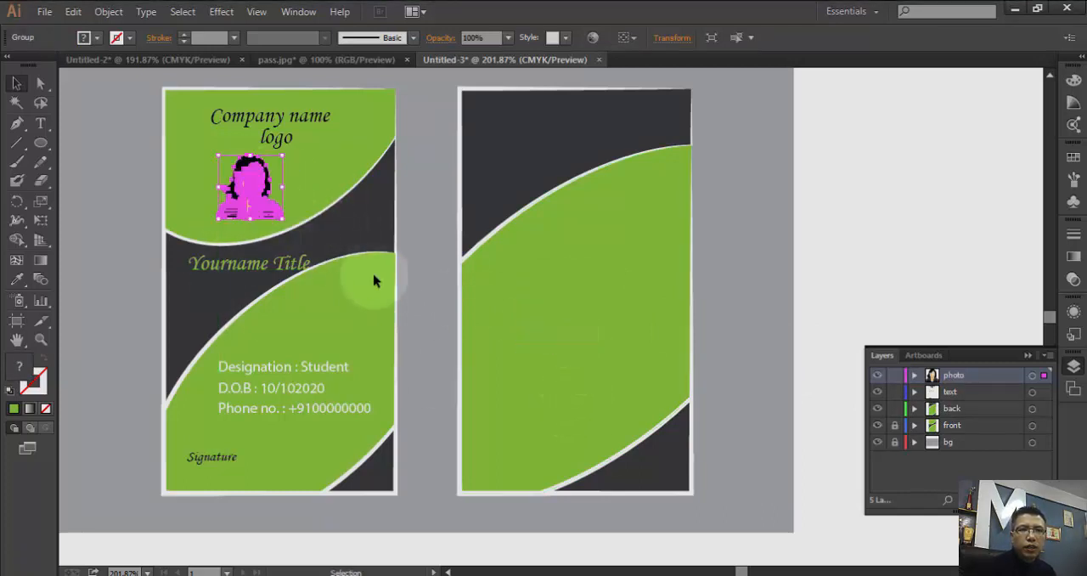
pyautogui.click(141, 244)
pyautogui.click(266, 216)
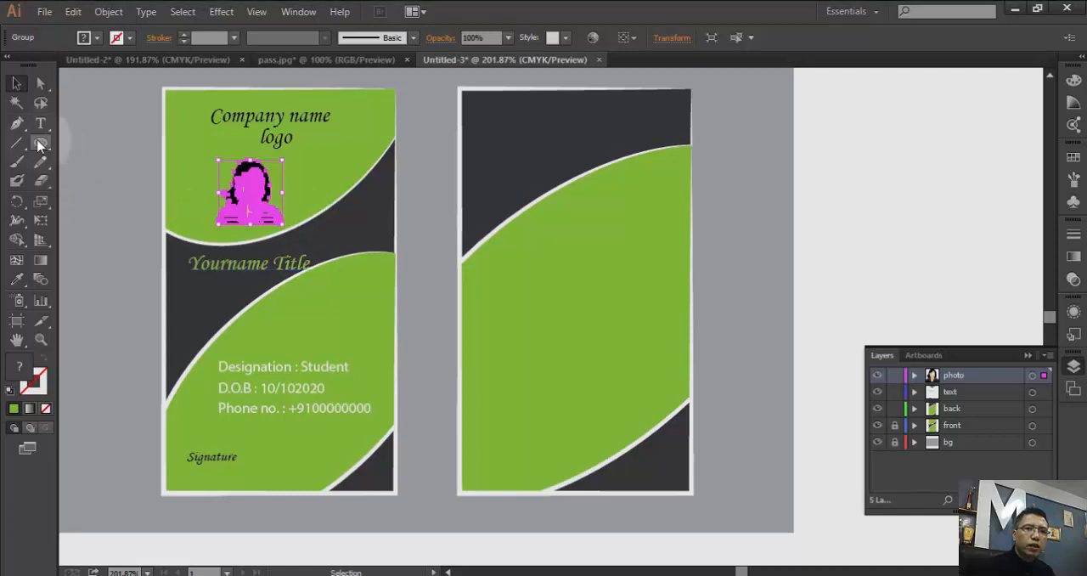
pyautogui.moveTo(39, 146); pyautogui.dragTo(99, 164)
pyautogui.moveTo(79, 218); pyautogui.dragTo(137, 310)
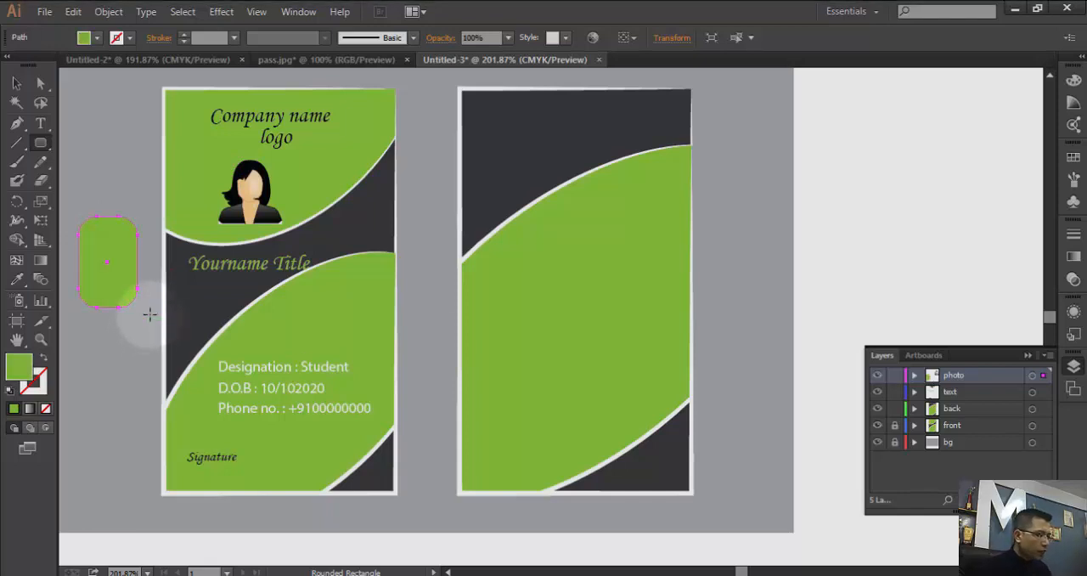
pyautogui.hotkey('ctrl', 'z')
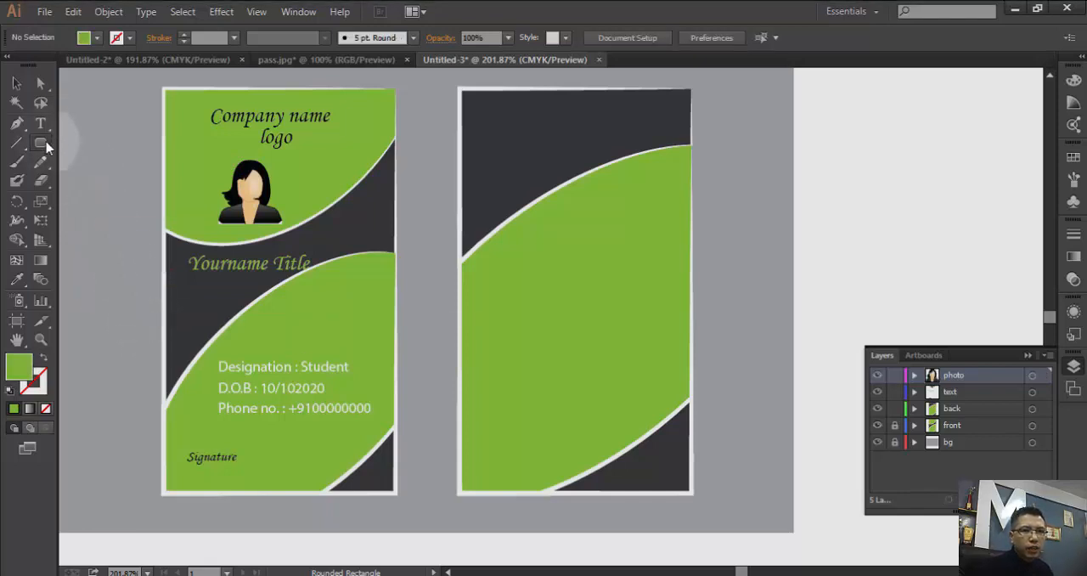
# - Draw a square with the Rectangle tool beside the front card's left edge and move it clear of the card
pyautogui.moveTo(41, 142); pyautogui.dragTo(85, 146)
pyautogui.moveTo(80, 245); pyautogui.dragTo(148, 301)
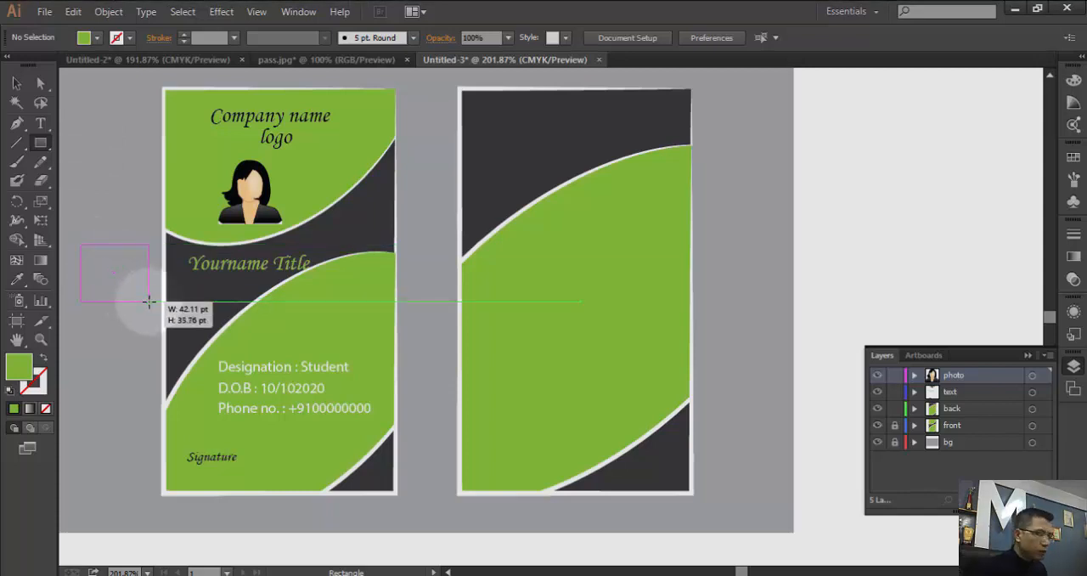
pyautogui.moveTo(148, 303); pyautogui.dragTo(163, 316)
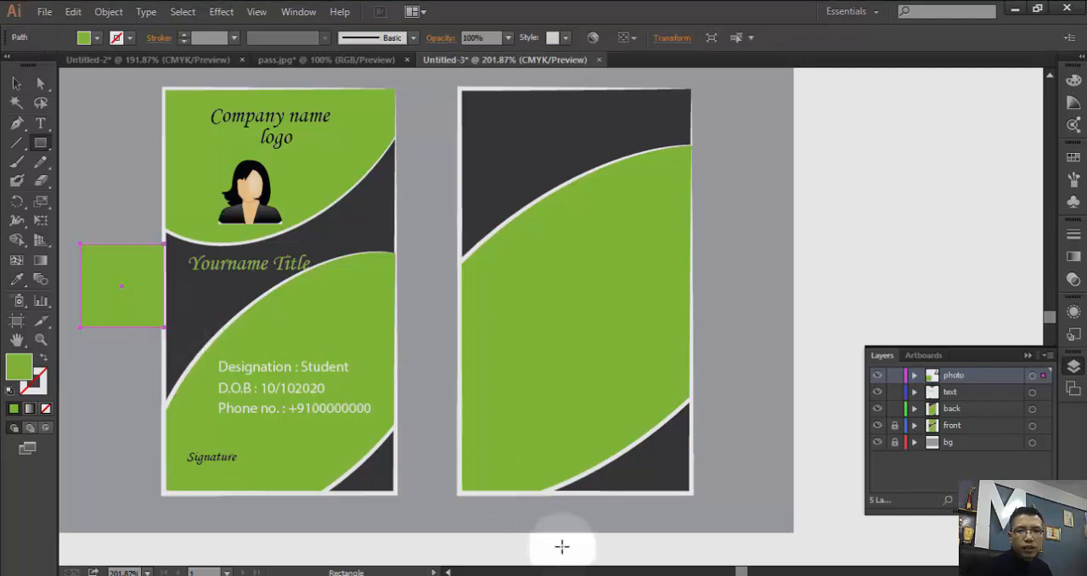
pyautogui.moveTo(738, 572); pyautogui.dragTo(734, 571)
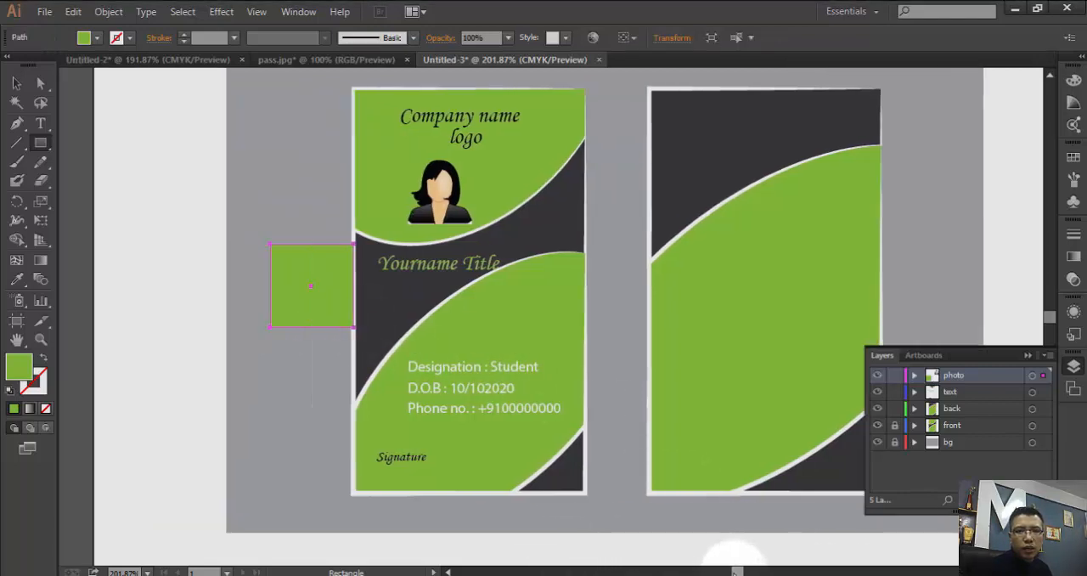
pyautogui.press('v')
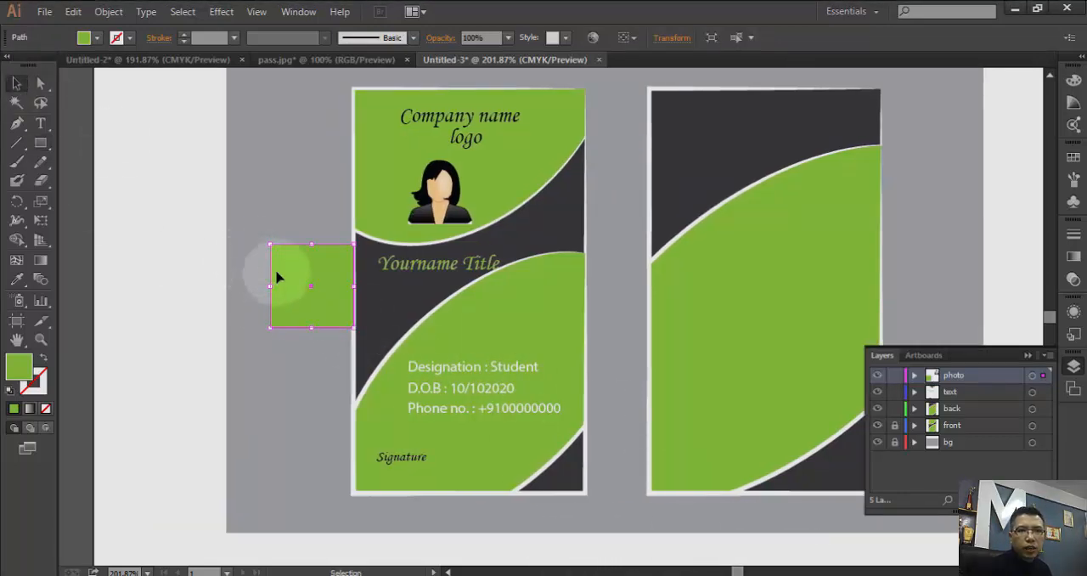
pyautogui.moveTo(289, 265); pyautogui.dragTo(259, 241)
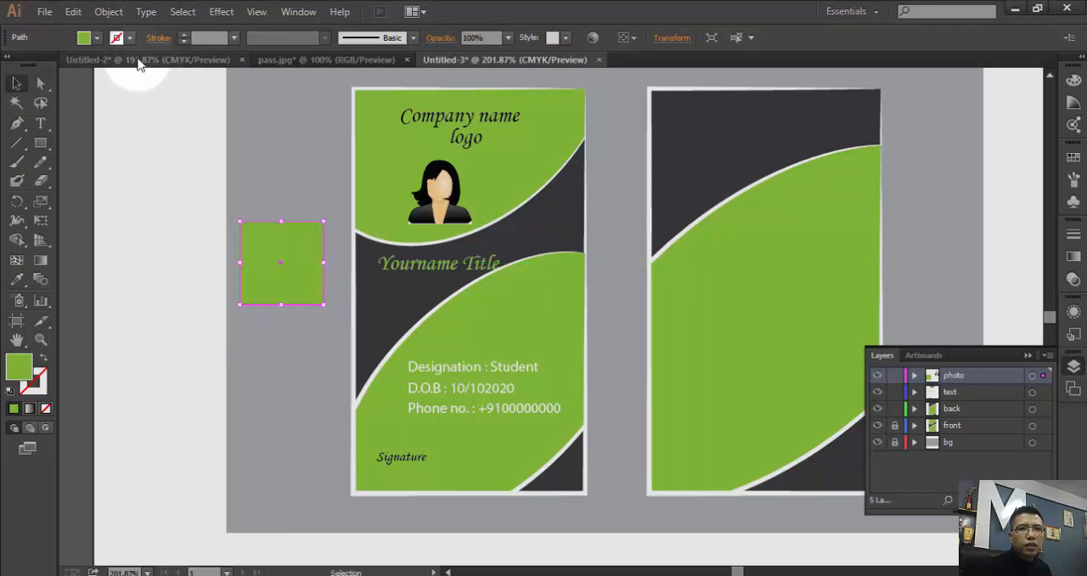
# - Fill the square beside the front card with white
pyautogui.click(85, 37)
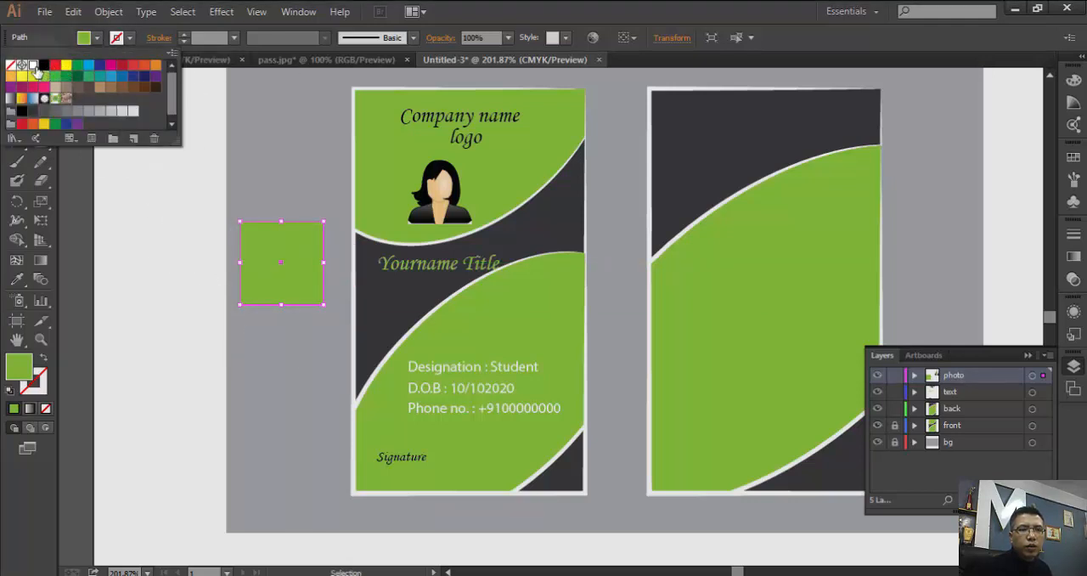
pyautogui.click(33, 65)
pyautogui.click(283, 191)
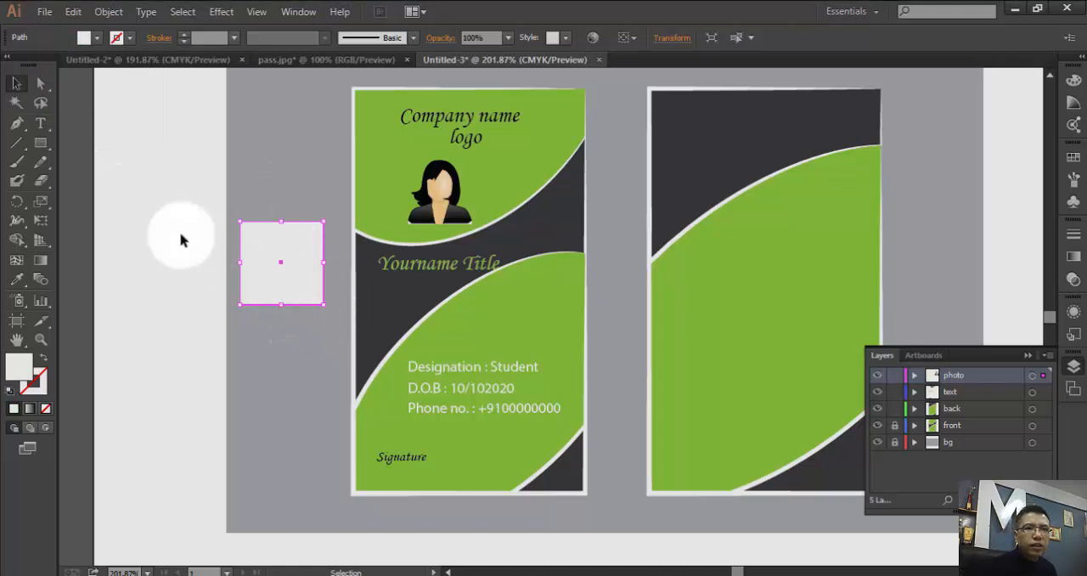
# - Draw a tall ellipse overlapping the white square and rotate it clockwise so it leans diagonally to the right
pyautogui.moveTo(40, 143); pyautogui.dragTo(108, 177)
pyautogui.moveTo(306, 184); pyautogui.dragTo(206, 370)
pyautogui.click(21, 84)
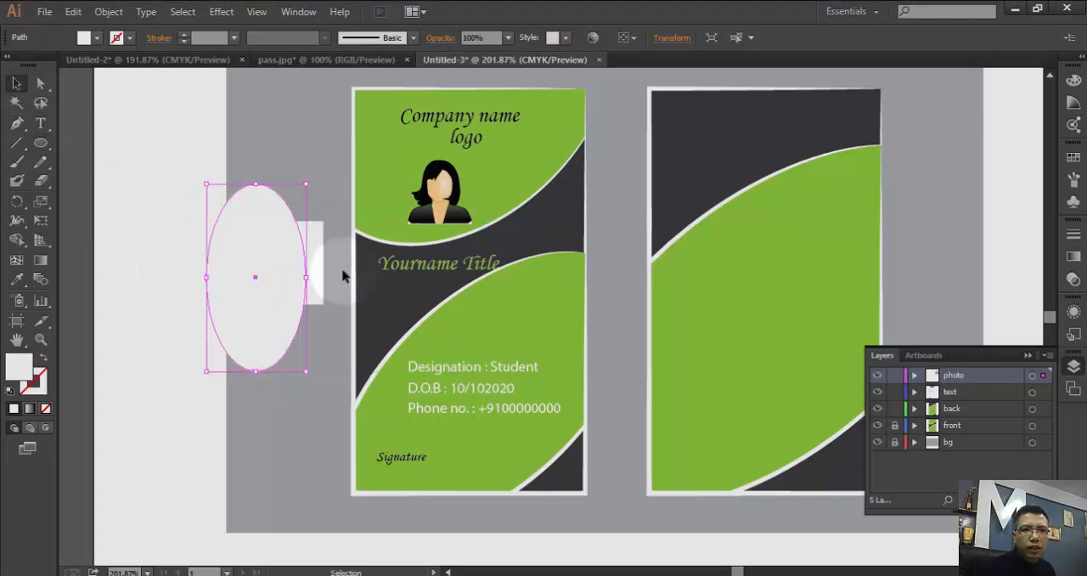
pyautogui.moveTo(301, 170); pyautogui.dragTo(357, 245)
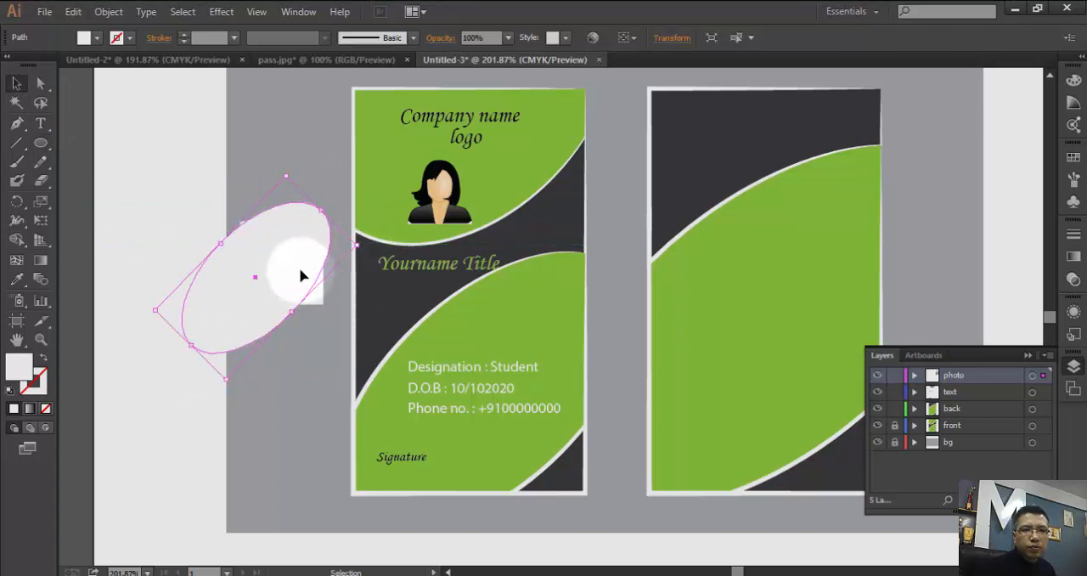
# - Shift the tilted ellipse over the white square and shorten it so only two opposite corners of the square protrude
pyautogui.moveTo(300, 276); pyautogui.dragTo(307, 270)
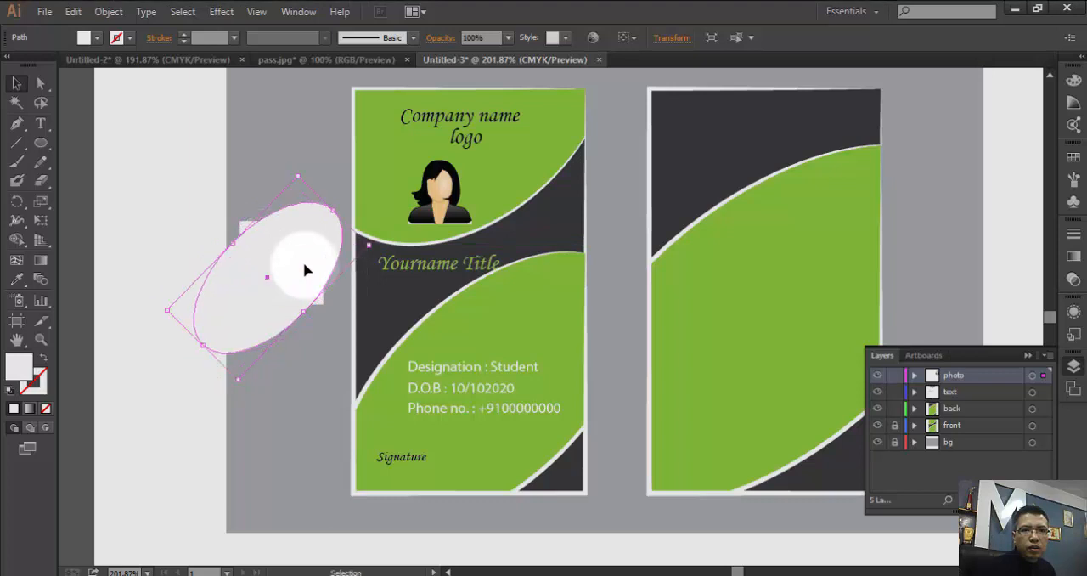
pyautogui.moveTo(305, 311); pyautogui.dragTo(304, 313)
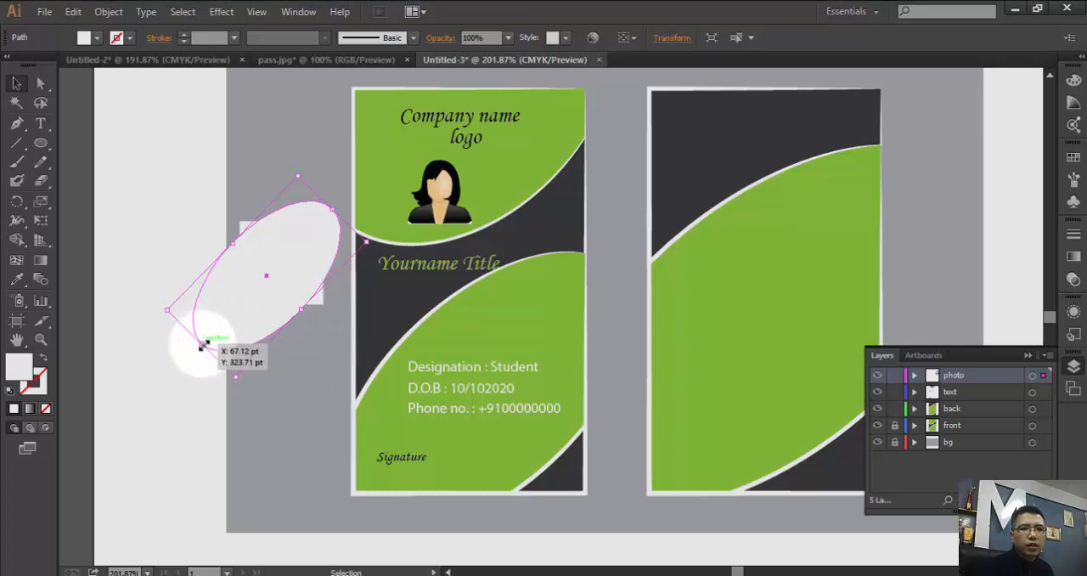
pyautogui.moveTo(201, 344); pyautogui.dragTo(230, 316)
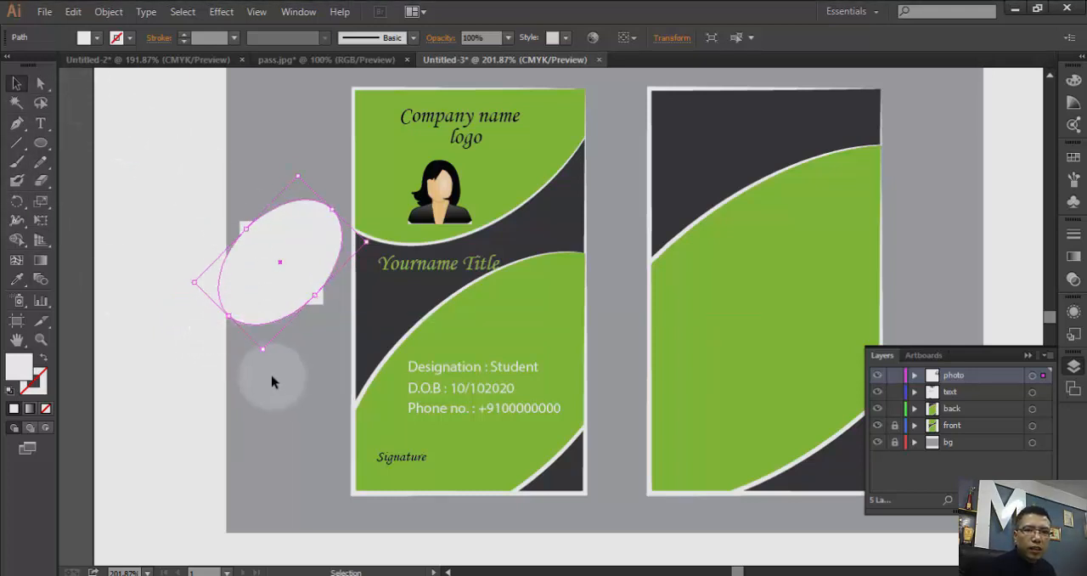
# - Trim the square and ellipse with Shape Builder, removing the outer ellipse pieces and the square's two protruding corners
pyautogui.moveTo(285, 365); pyautogui.dragTo(280, 237)
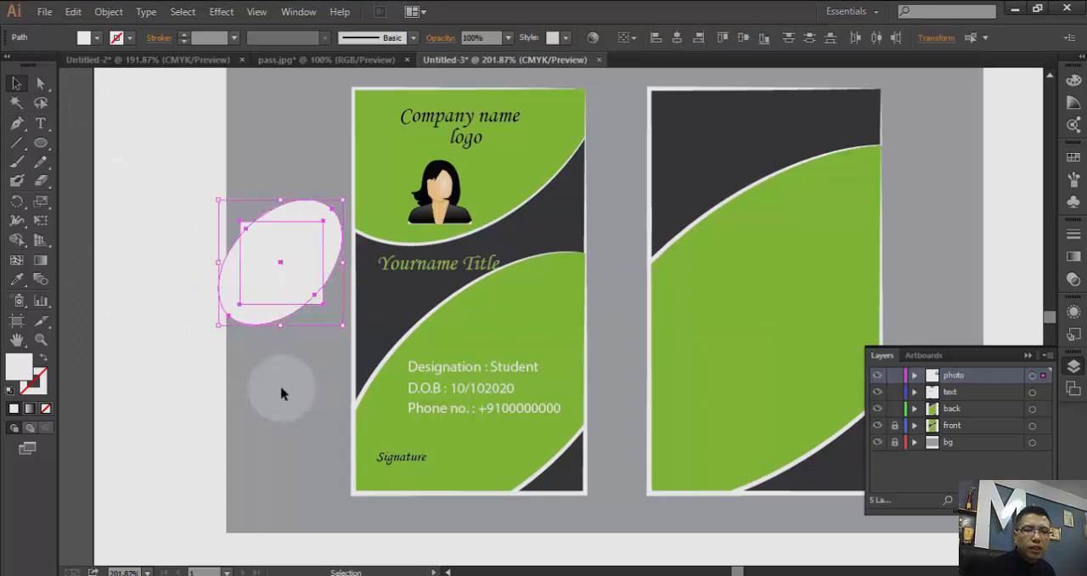
pyautogui.click(16, 240)
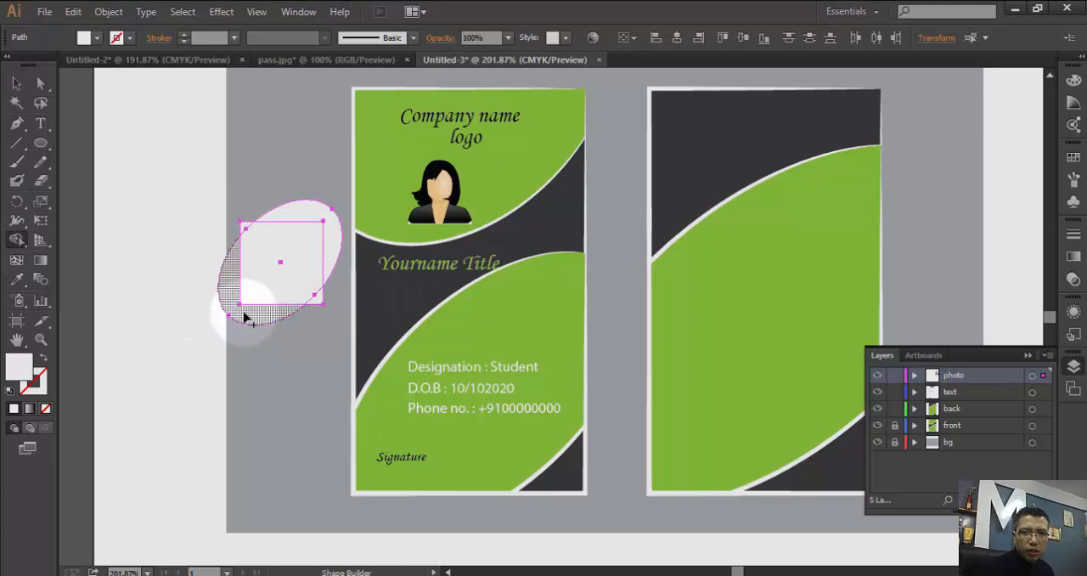
pyautogui.moveTo(244, 314); pyautogui.dragTo(254, 366)
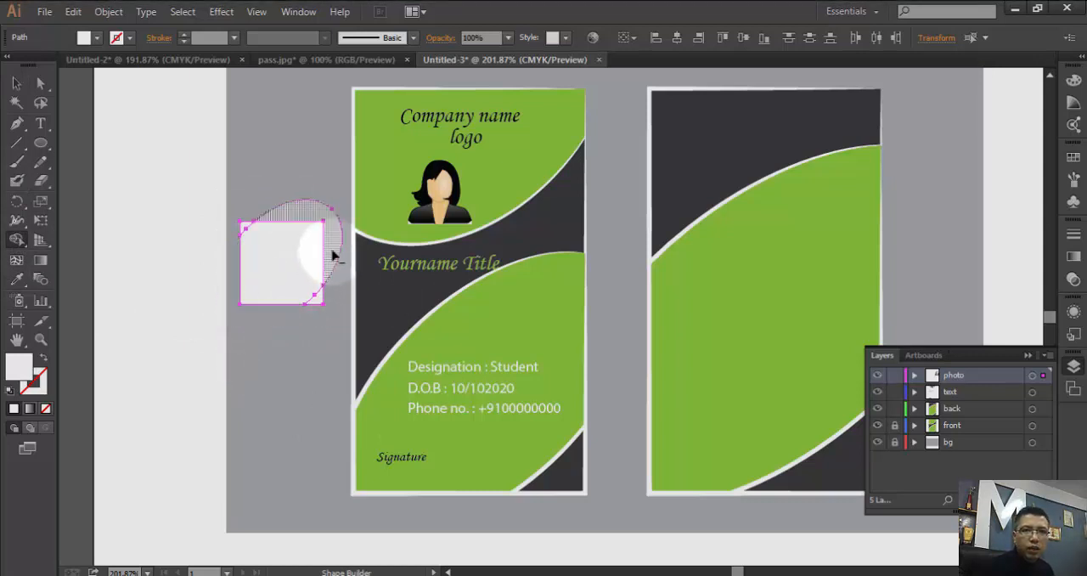
pyautogui.moveTo(334, 255); pyautogui.dragTo(338, 186)
pyautogui.moveTo(318, 302); pyautogui.dragTo(323, 360)
pyautogui.moveTo(244, 229); pyautogui.dragTo(214, 194)
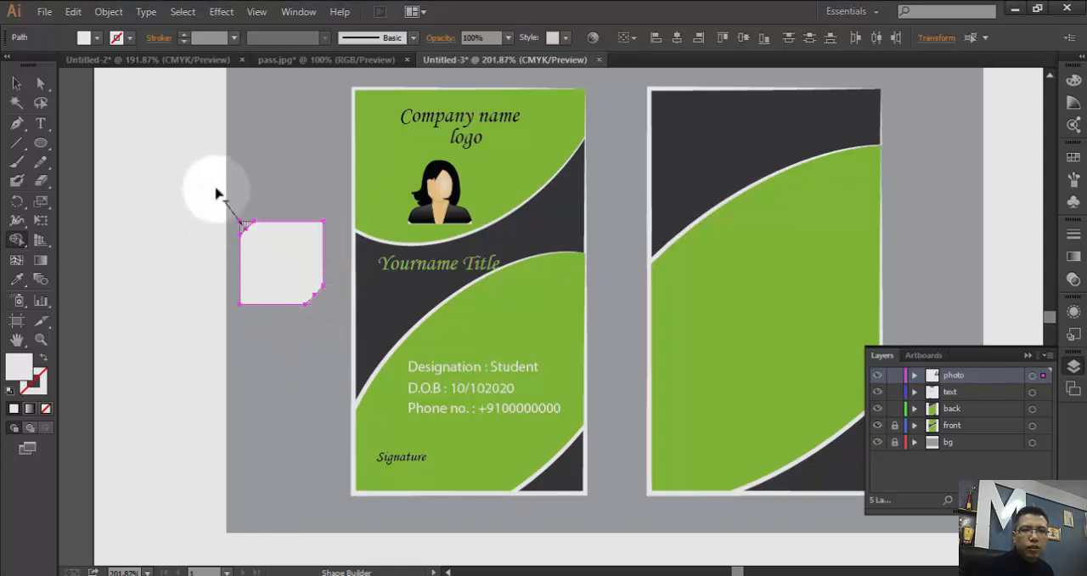
pyautogui.click(152, 168)
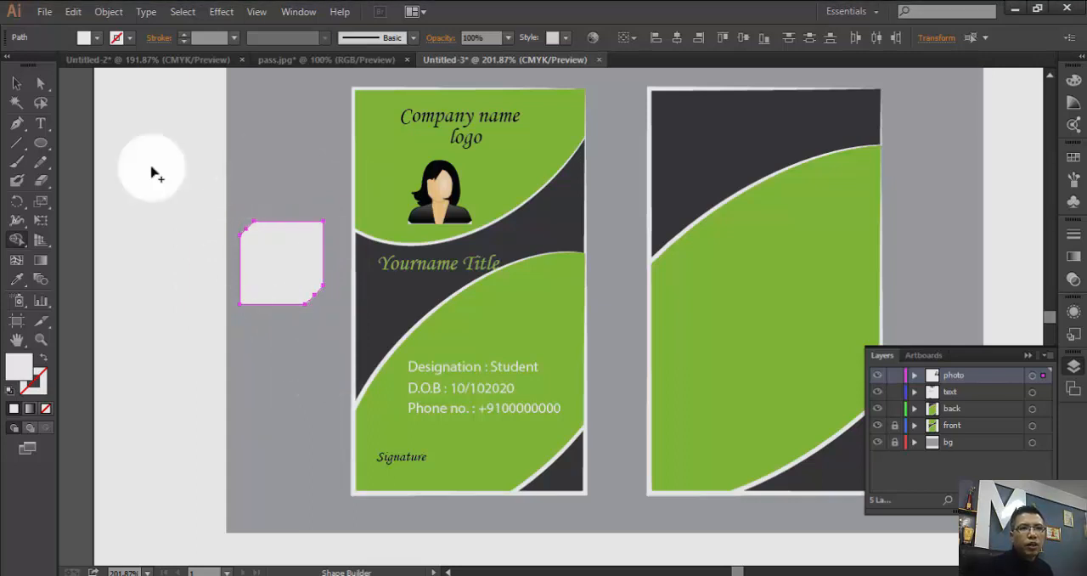
pyautogui.click(16, 83)
pyautogui.click(289, 269)
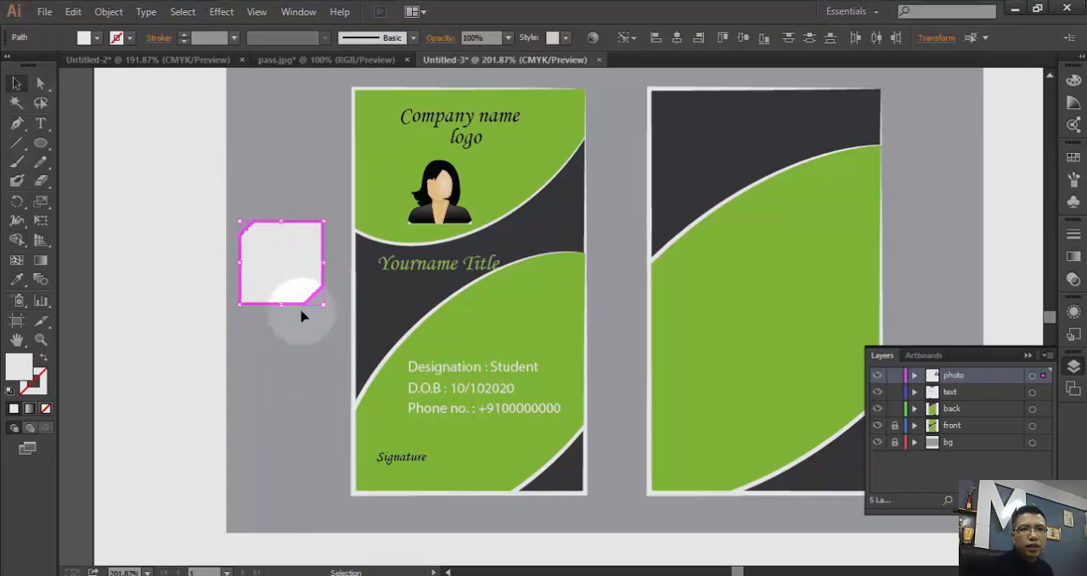
# - Give the cut-corner square a dark grey 3 pt stroke with the lens-shaped variable width profile
pyautogui.click(270, 127)
pyautogui.click(287, 227)
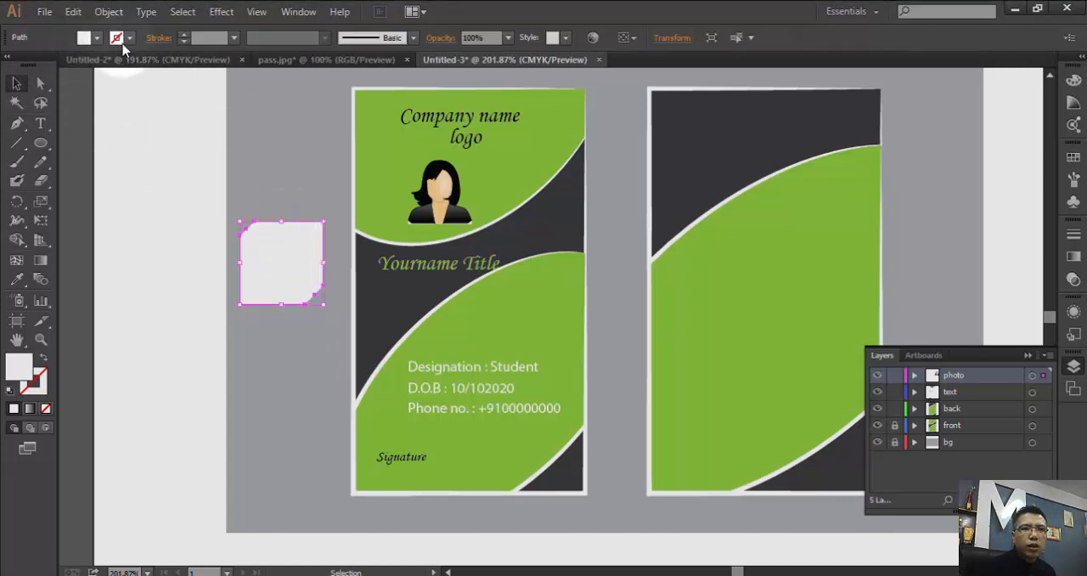
pyautogui.click(119, 38)
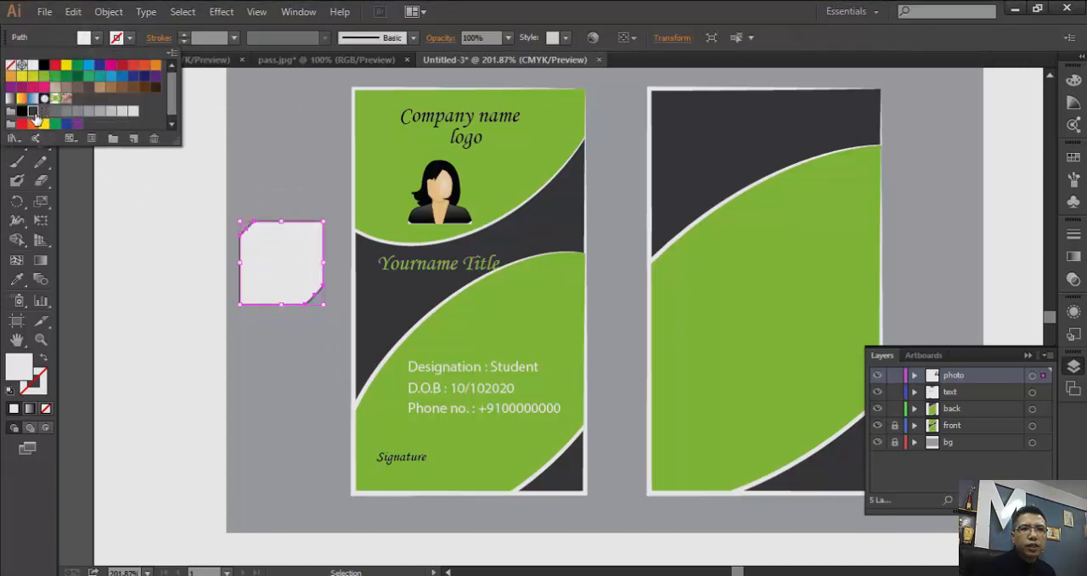
pyautogui.click(33, 111)
pyautogui.click(184, 38)
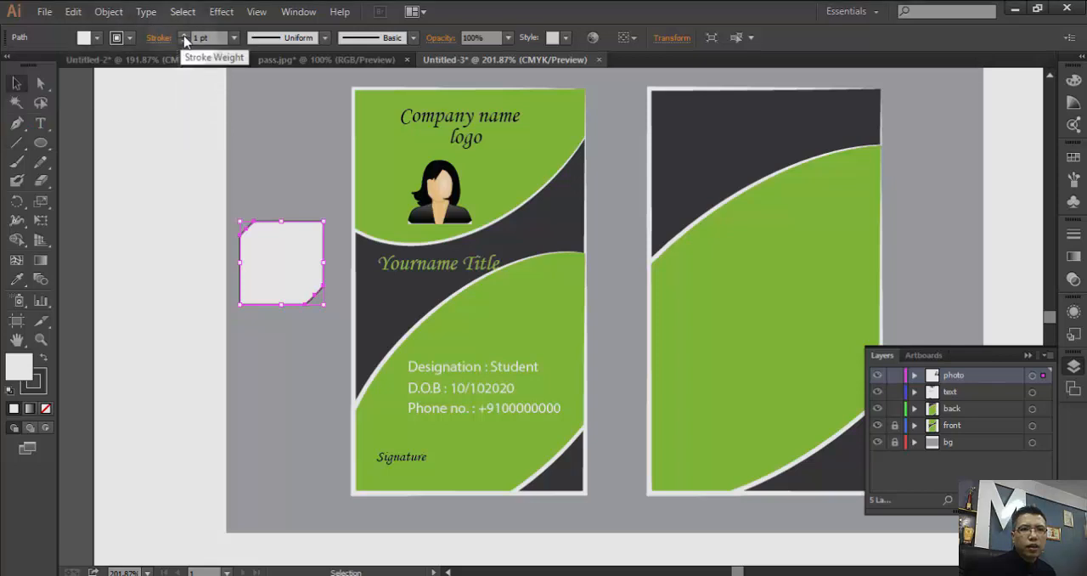
pyautogui.click(184, 37)
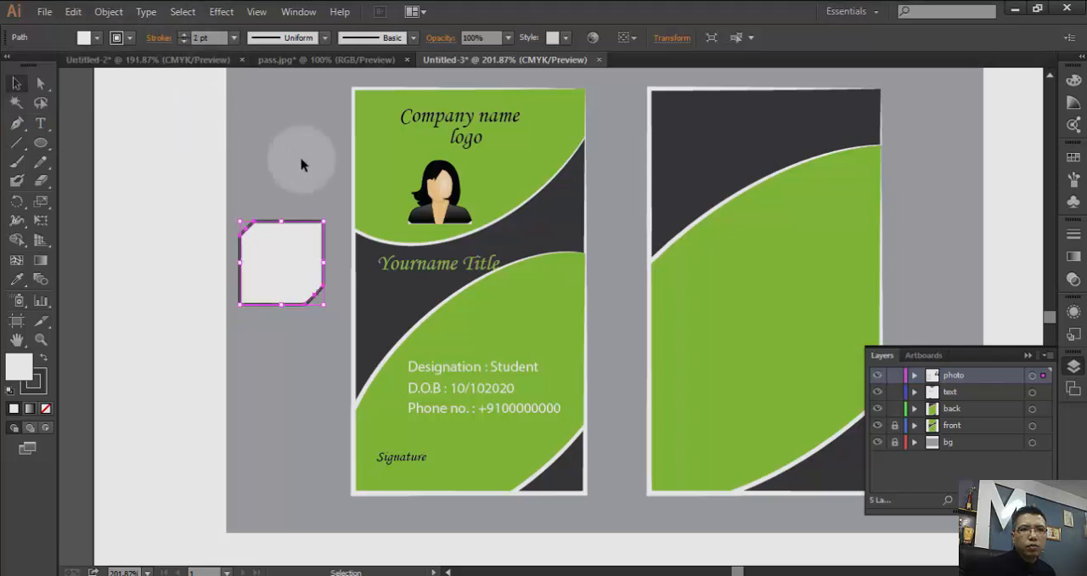
pyautogui.click(324, 38)
pyautogui.click(296, 88)
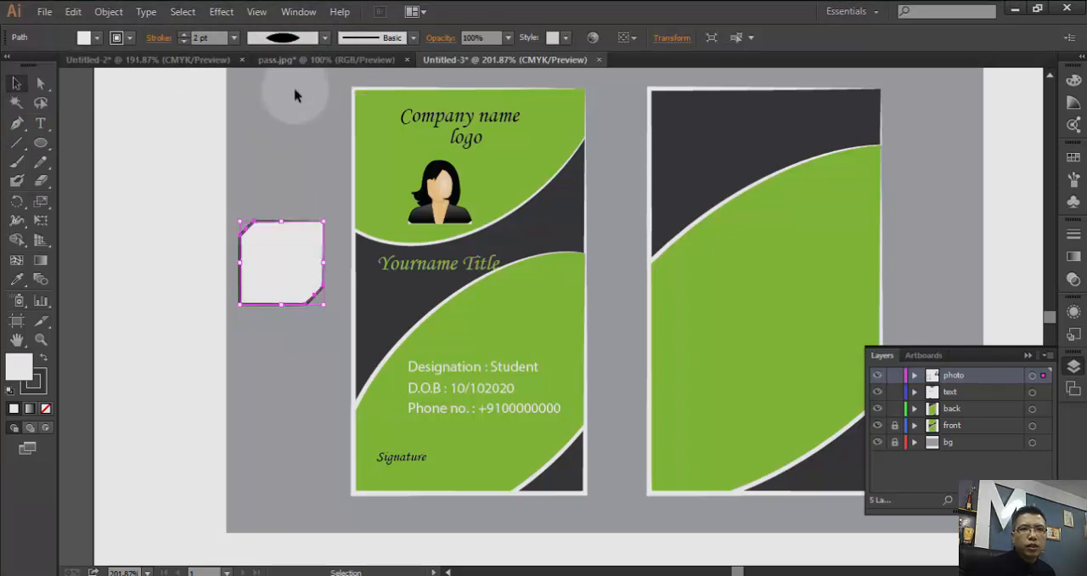
pyautogui.click(185, 34)
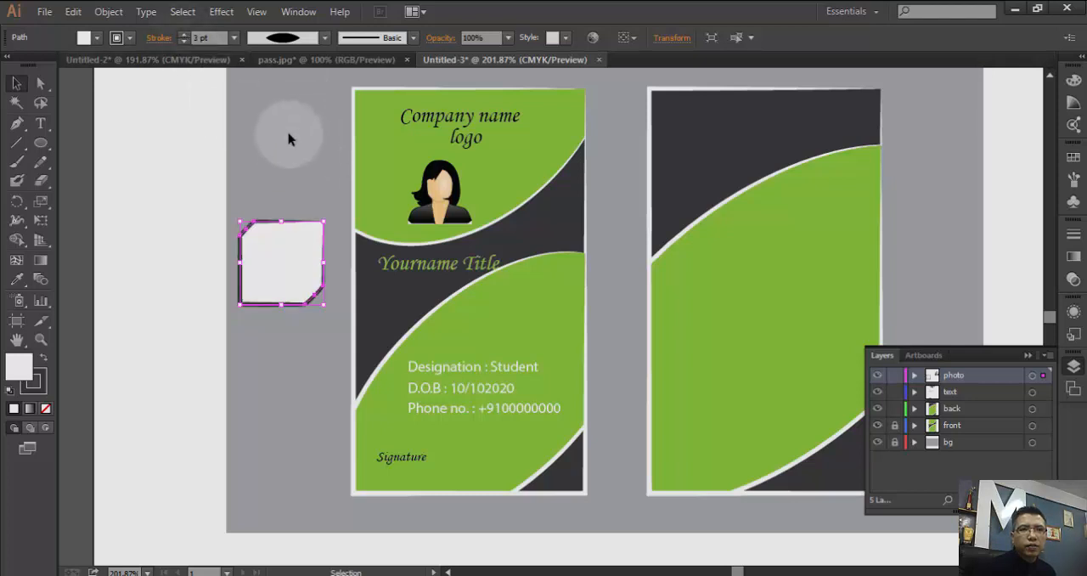
pyautogui.click(288, 280)
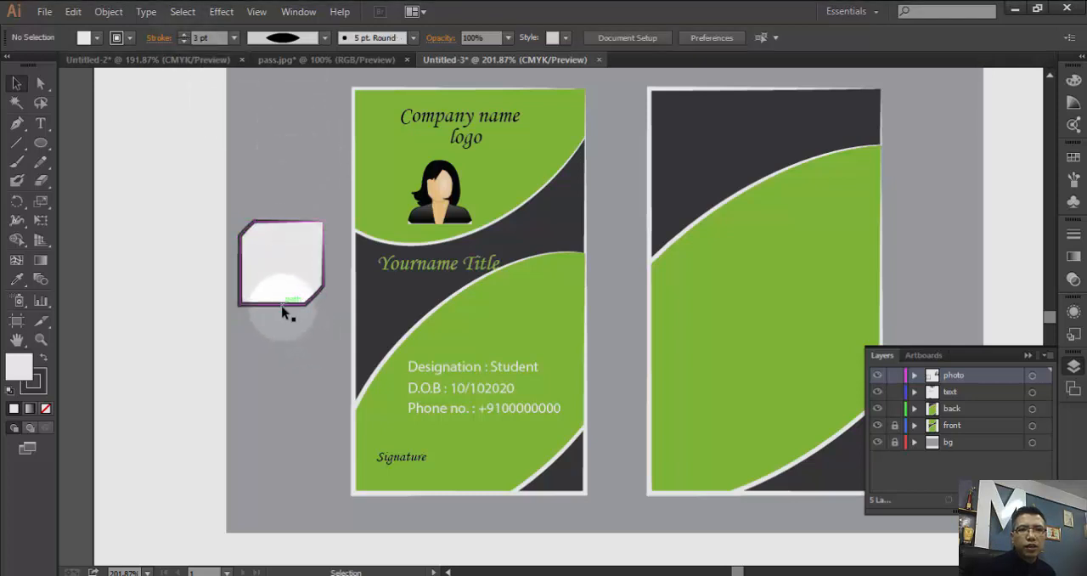
# - Move the outlined cut-corner frame over the portrait on the front card, shrink it slightly and nudge it to the right
pyautogui.moveTo(284, 310); pyautogui.dragTo(440, 237)
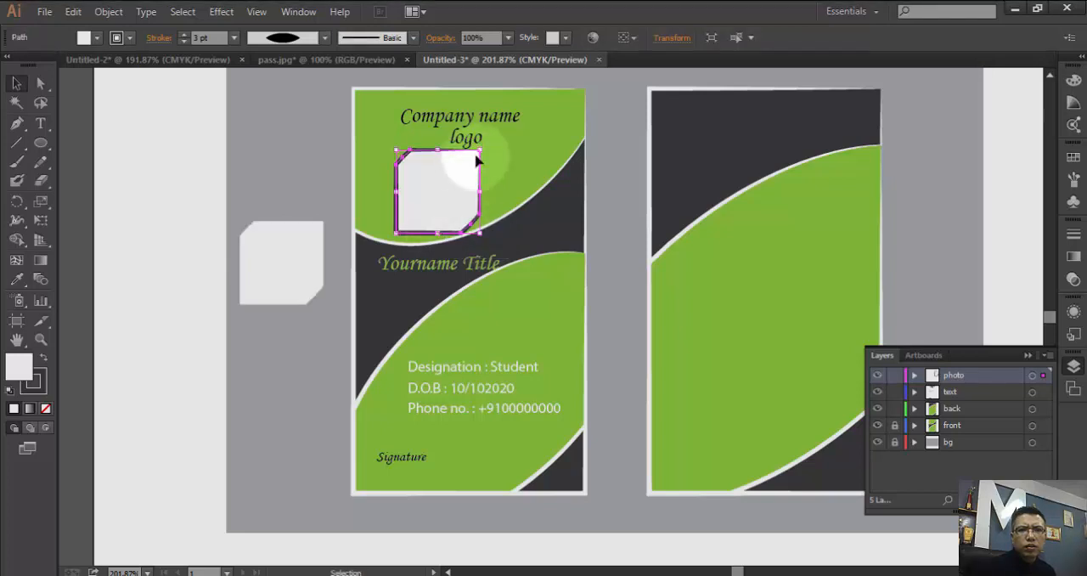
pyautogui.moveTo(478, 150)
pyautogui.mouseDown()
pyautogui.moveTo(474, 169)
pyautogui.moveTo(481, 163)
pyautogui.mouseUp()
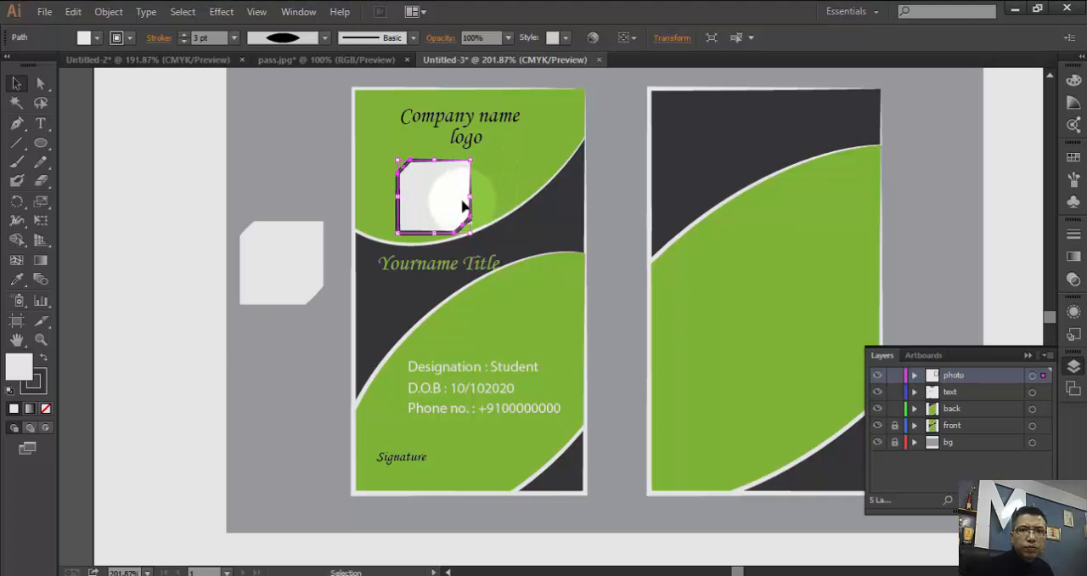
pyautogui.press('Right')
pyautogui.press('Right')
pyautogui.press('Right')
pyautogui.press('Right')
pyautogui.press('Right')
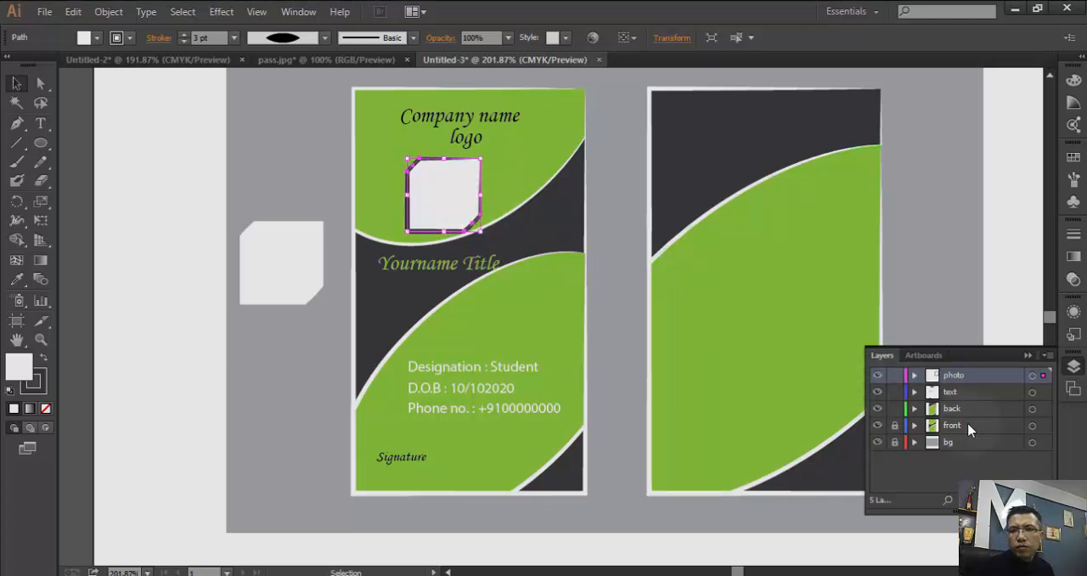
# - Bring the portrait group above the frame in the photo layer and nudge the frame slightly up and right around it
pyautogui.click(915, 375)
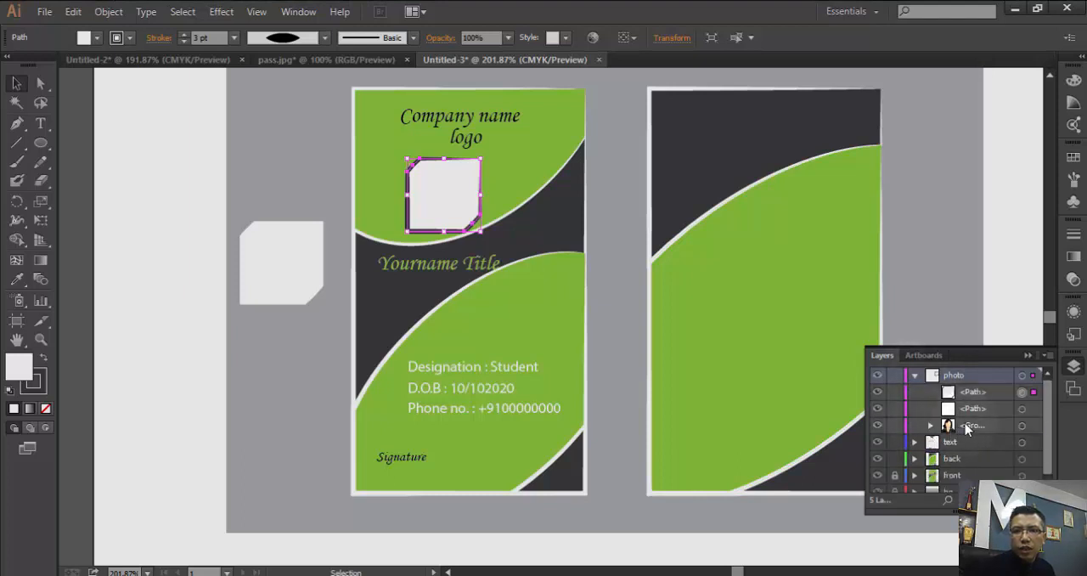
pyautogui.moveTo(966, 430); pyautogui.dragTo(961, 389)
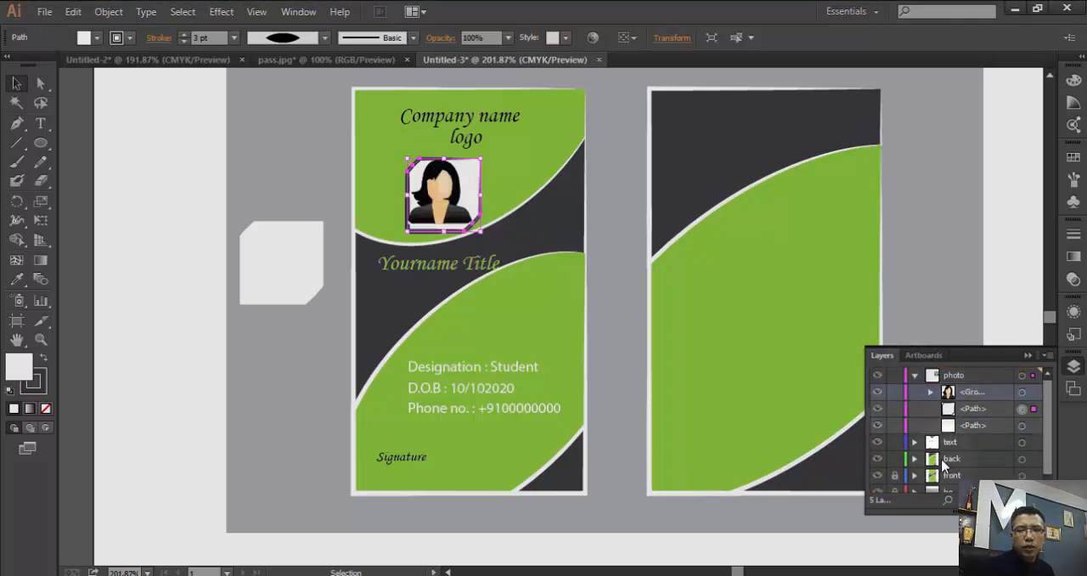
pyautogui.click(513, 228)
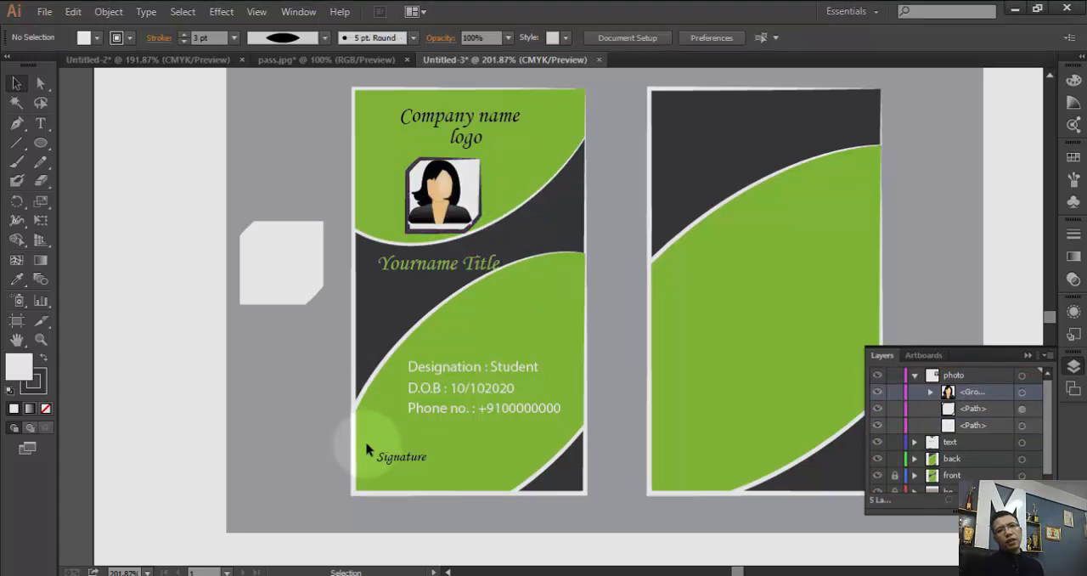
pyautogui.click(468, 200)
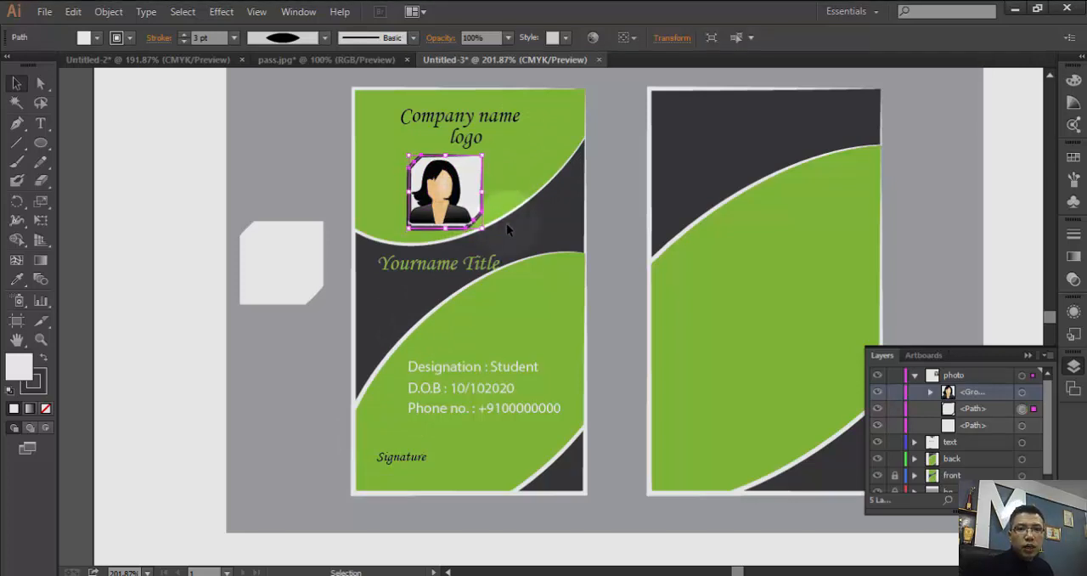
pyautogui.click(499, 245)
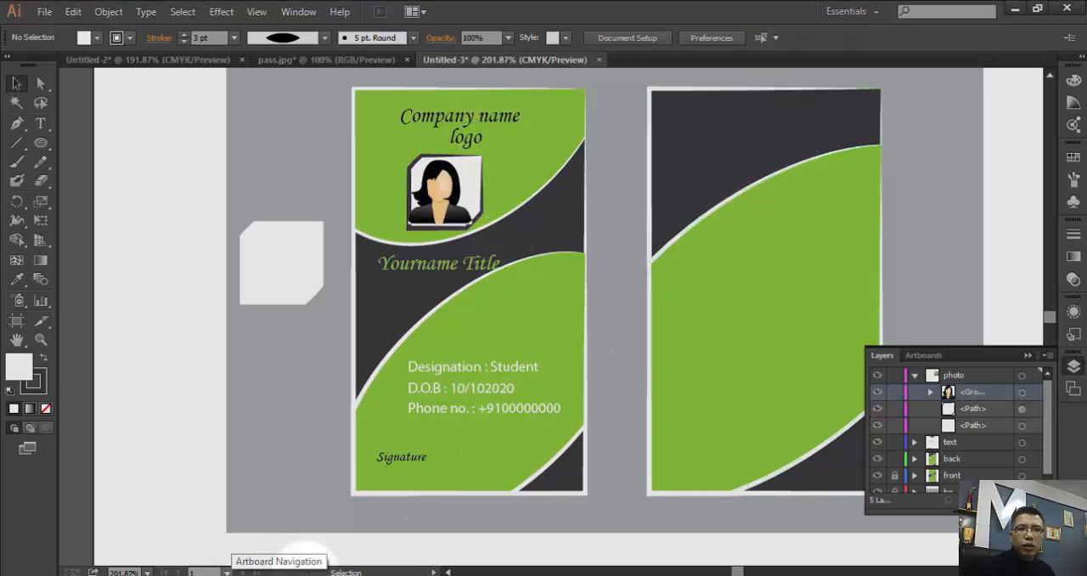
pyautogui.click(915, 376)
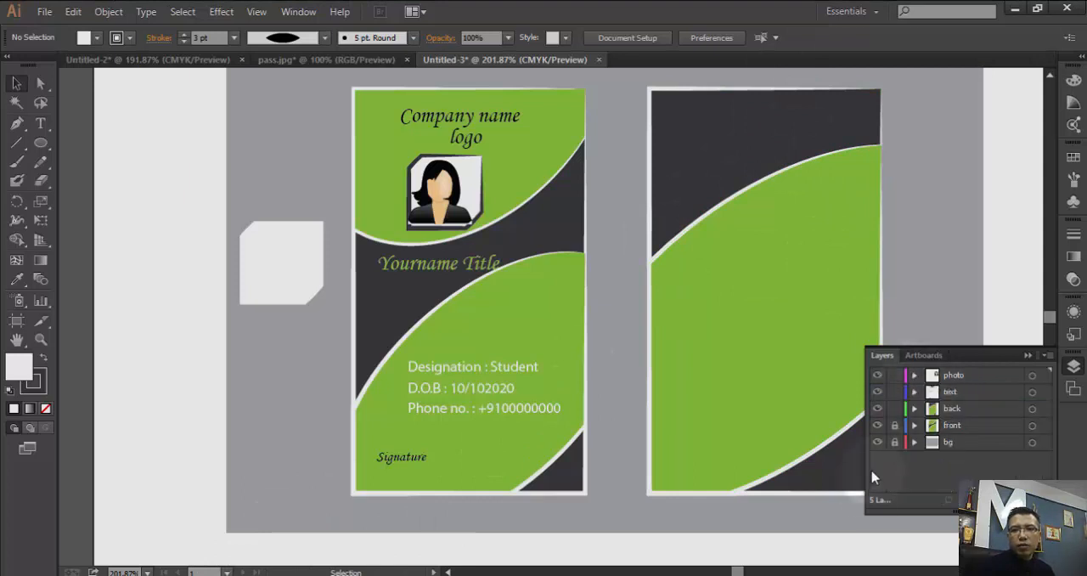
# - Copy the company name, address, nationality, website and signature texts from the back card in Untitled-2, then return to Untitled-3
pyautogui.click(149, 65)
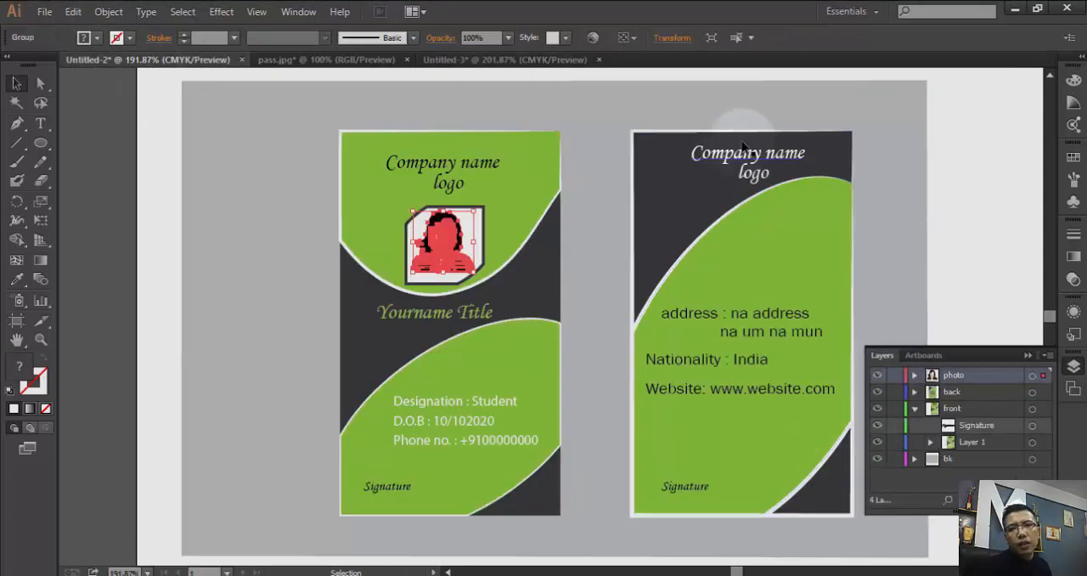
pyautogui.click(751, 168)
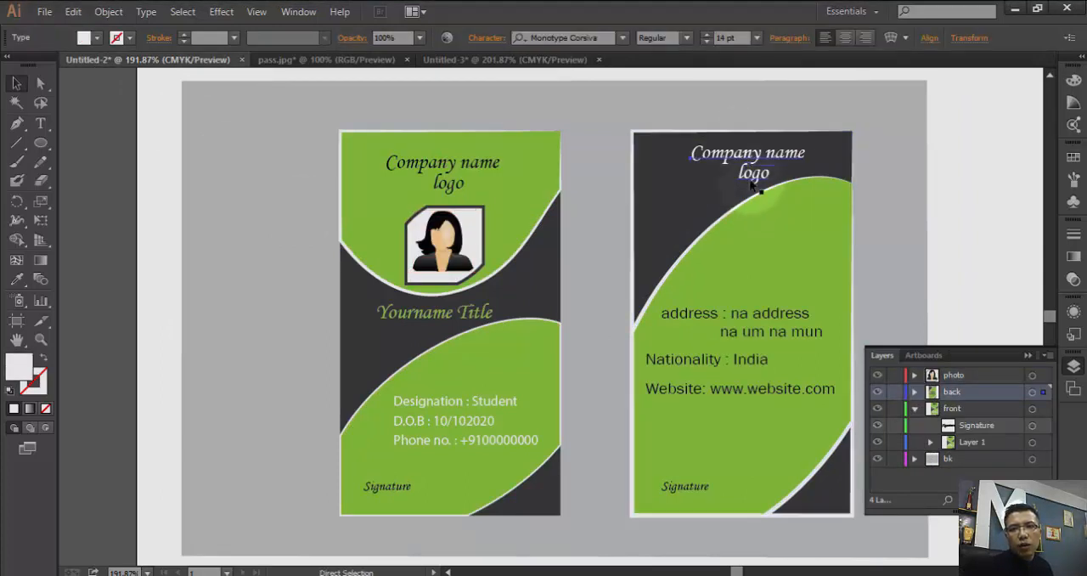
pyautogui.click(703, 156)
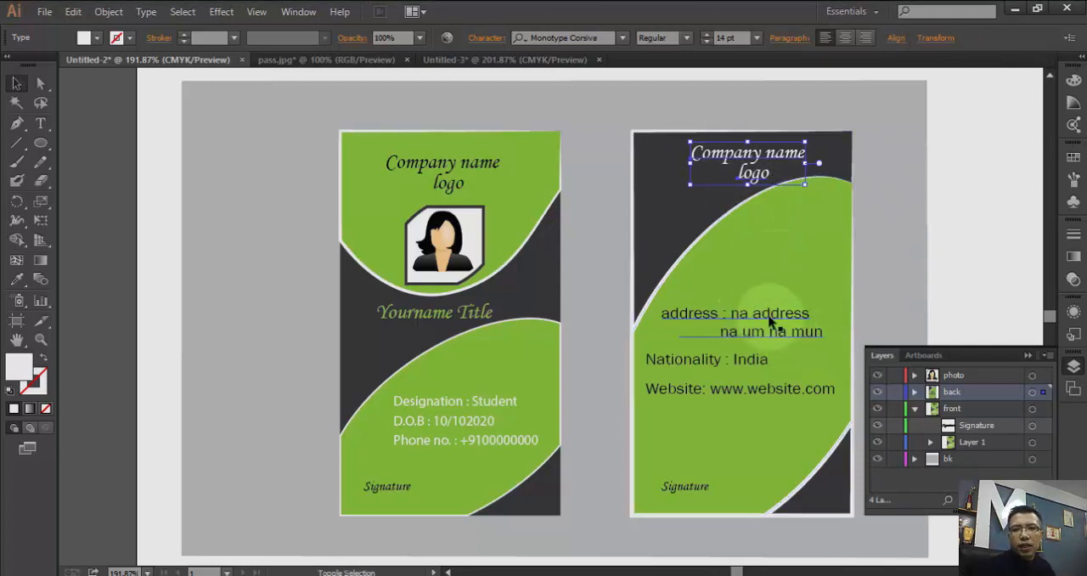
pyautogui.keyDown('shift'); pyautogui.click(760, 358); pyautogui.keyUp('shift')
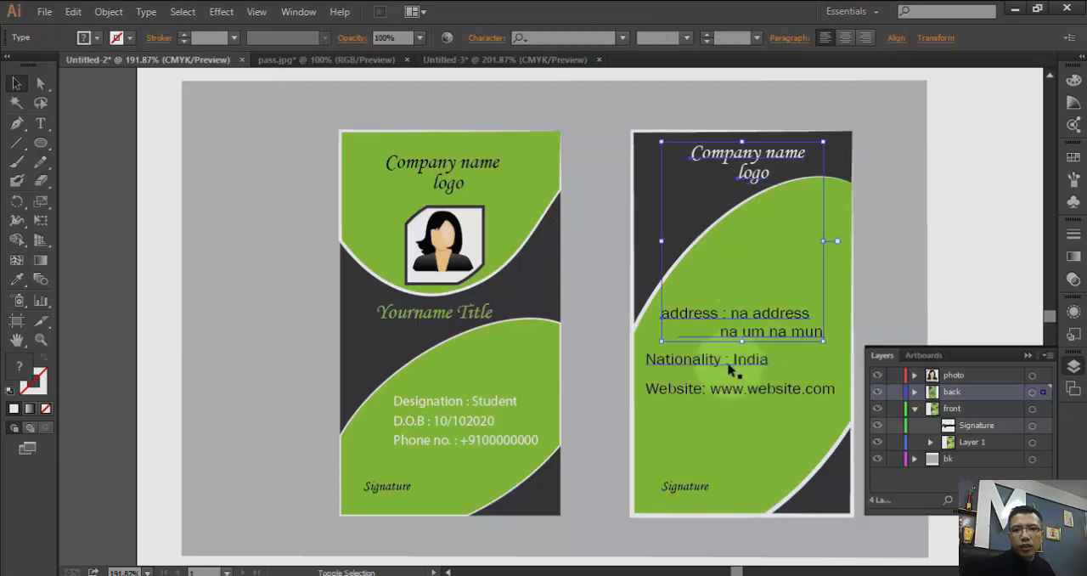
pyautogui.keyDown('shift'); pyautogui.click(734, 388); pyautogui.keyUp('shift')
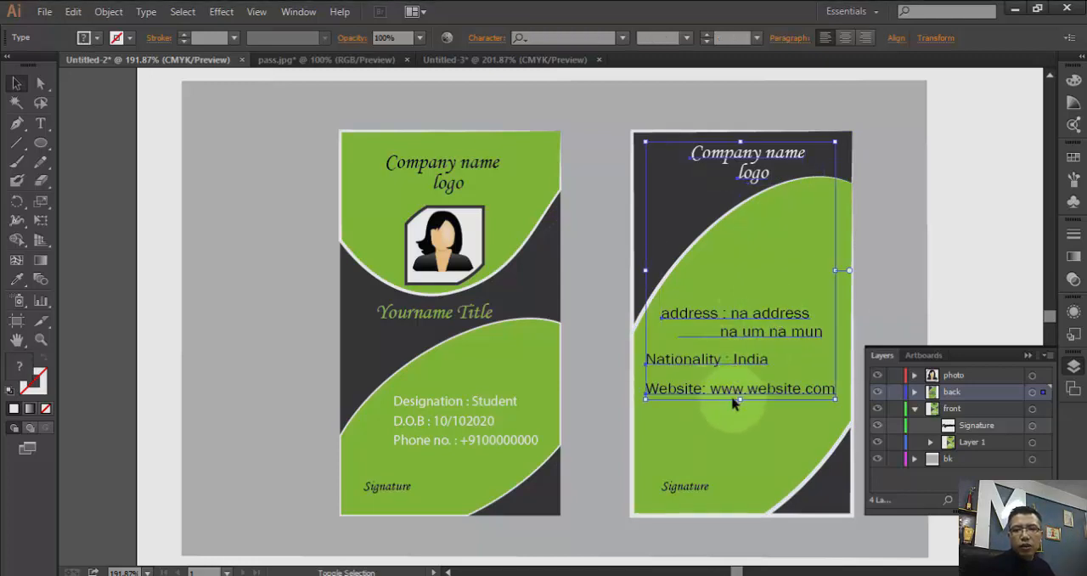
pyautogui.keyDown('shift'); pyautogui.click(690, 487); pyautogui.keyUp('shift')
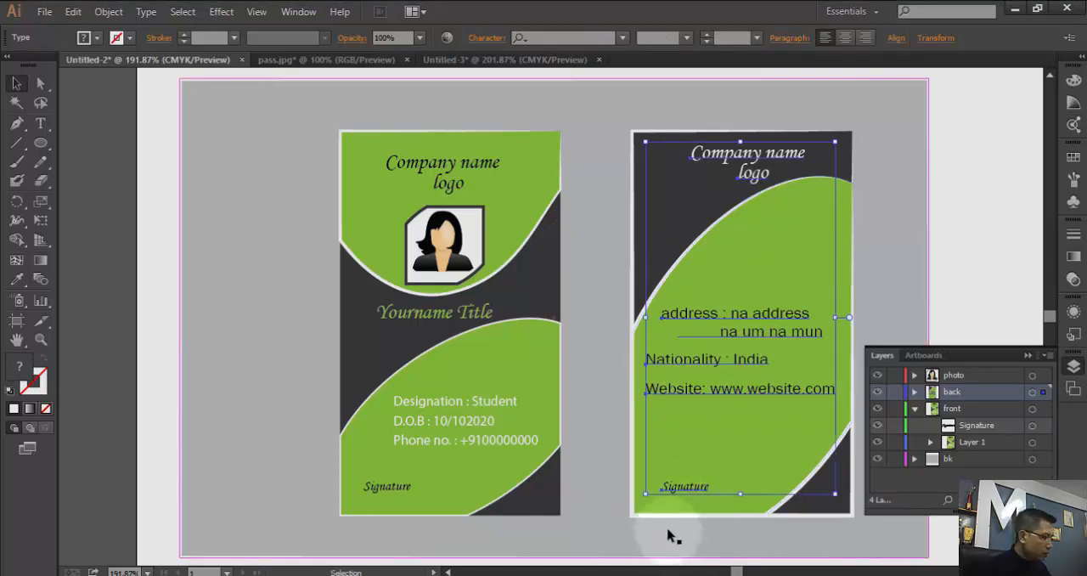
pyautogui.press('a')
pyautogui.press('v')
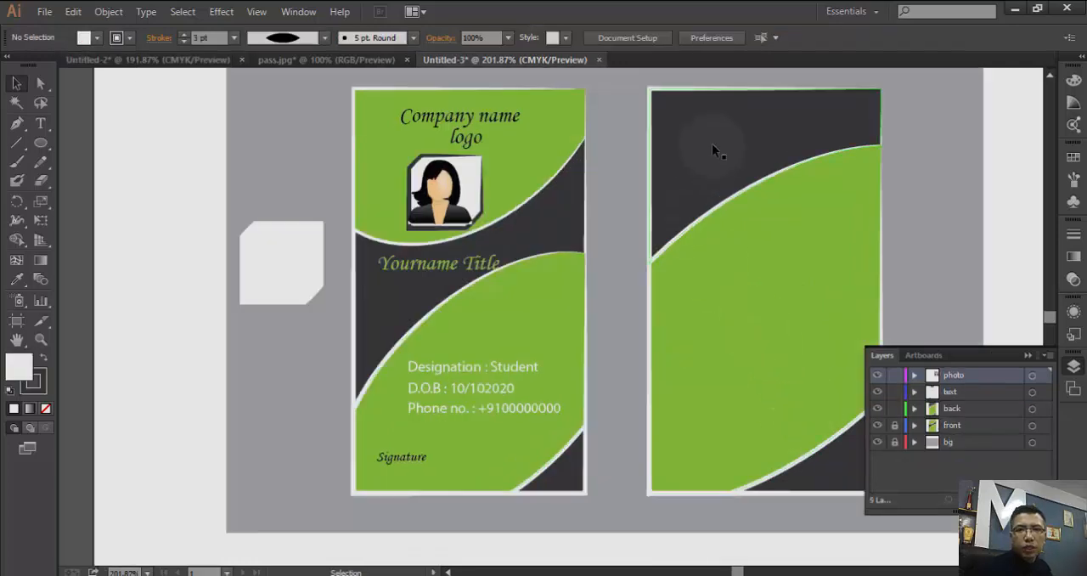
# - Make the back layer active and paste the copied back card texts into it
pyautogui.click(962, 413)
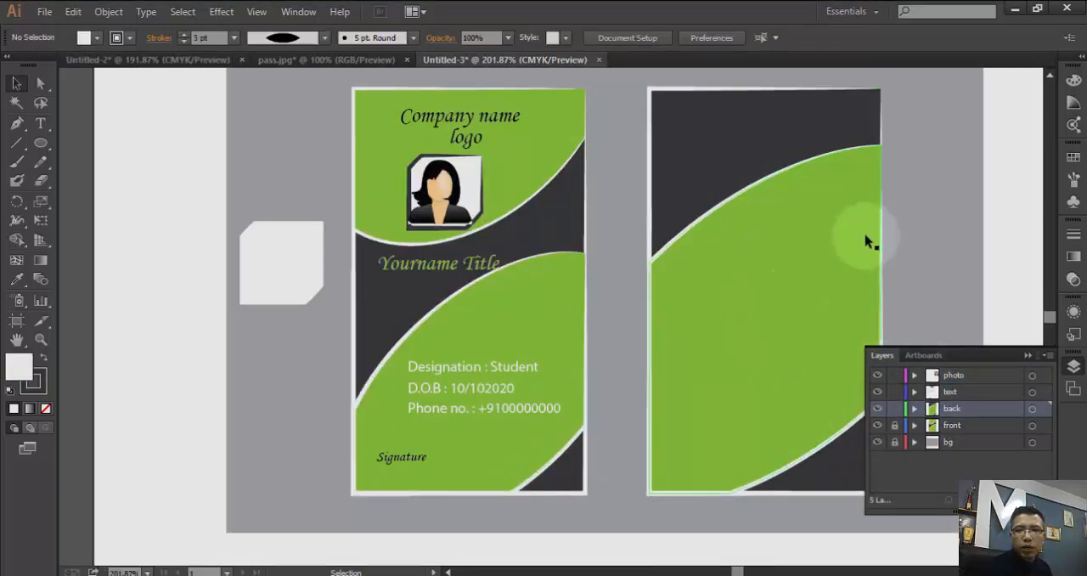
pyautogui.click(883, 275)
pyautogui.press('a')
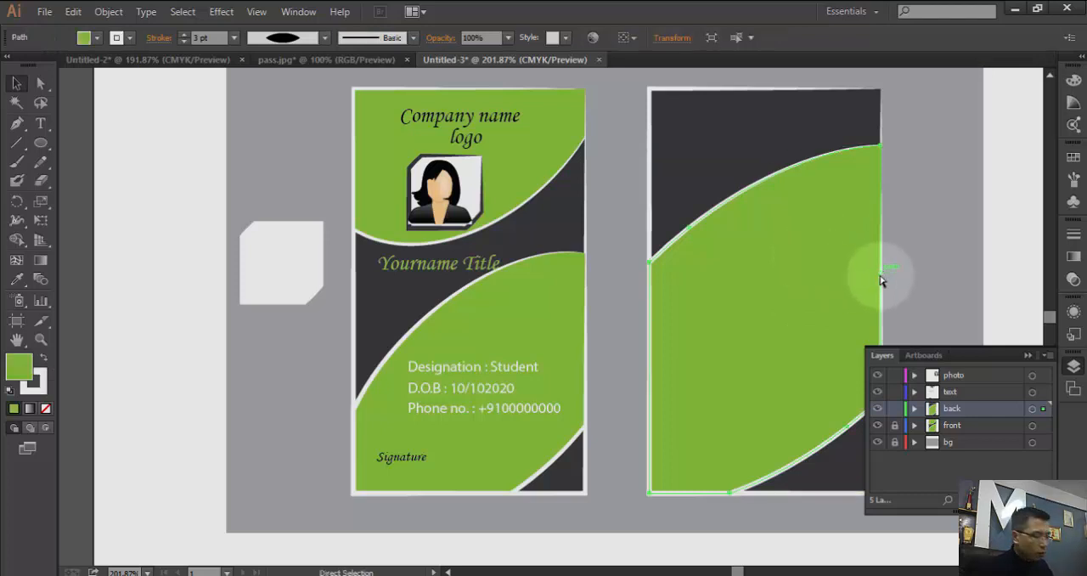
pyautogui.press('v')
pyautogui.hotkey('ctrl', 'v')
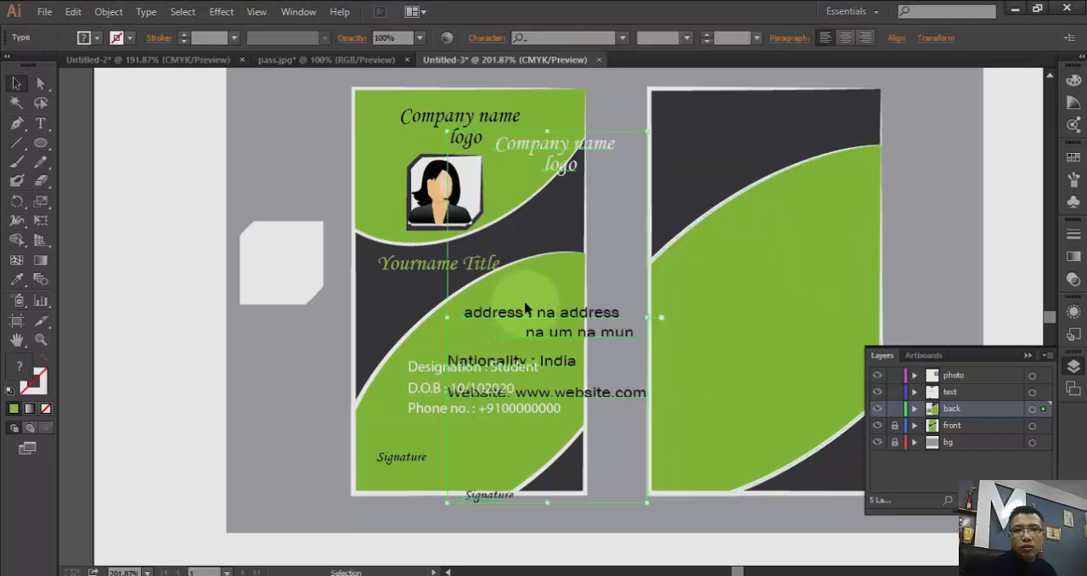
# - Move the pasted texts onto the back card, with the company name in the dark area above the green shape
pyautogui.moveTo(548, 319); pyautogui.dragTo(761, 284)
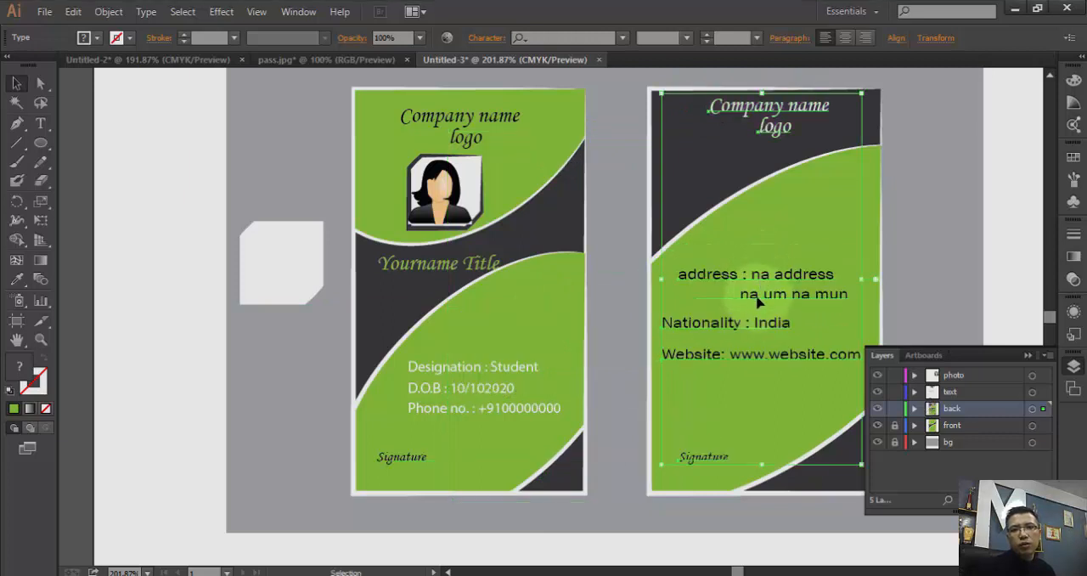
pyautogui.click(937, 237)
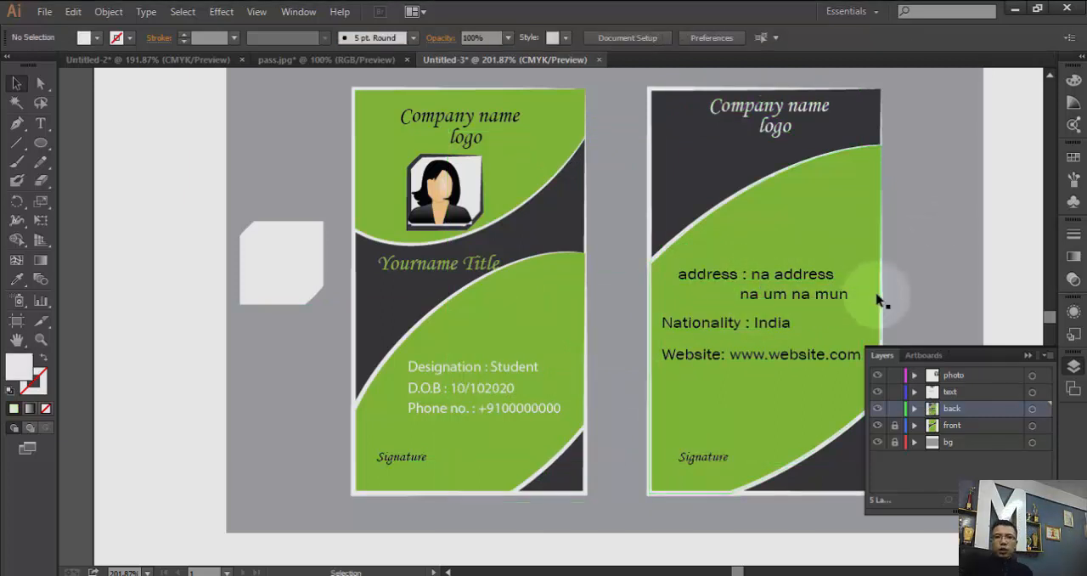
pyautogui.click(1027, 356)
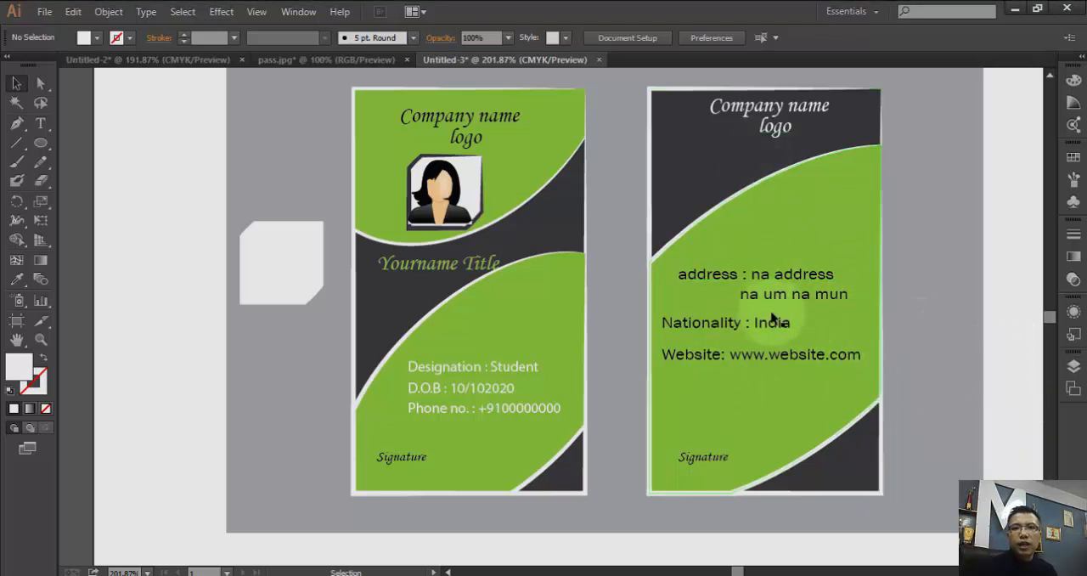
# - Try a white fill on the address text on the back card
pyautogui.click(775, 285)
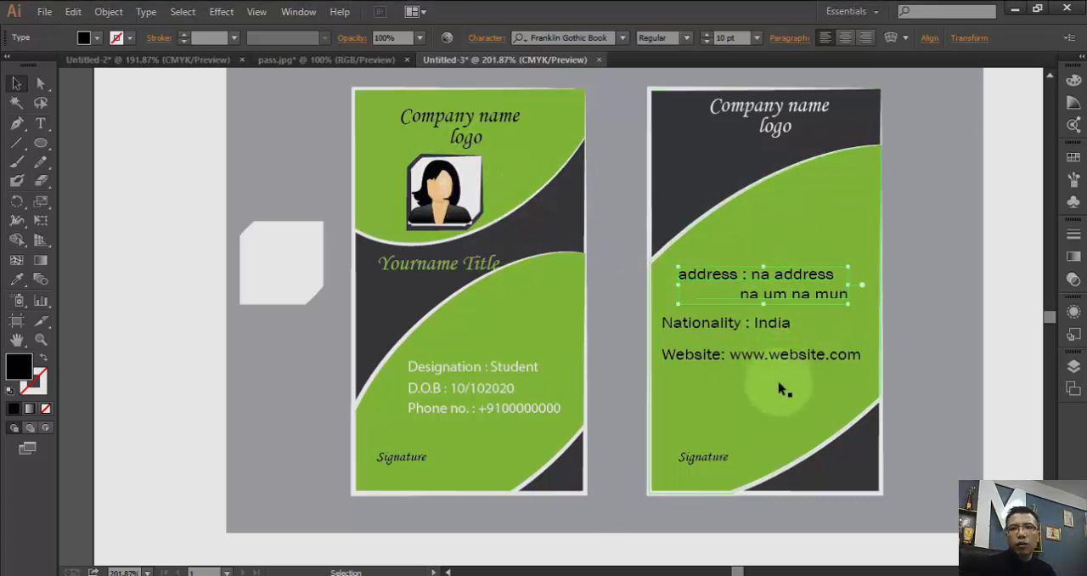
pyautogui.click(795, 405)
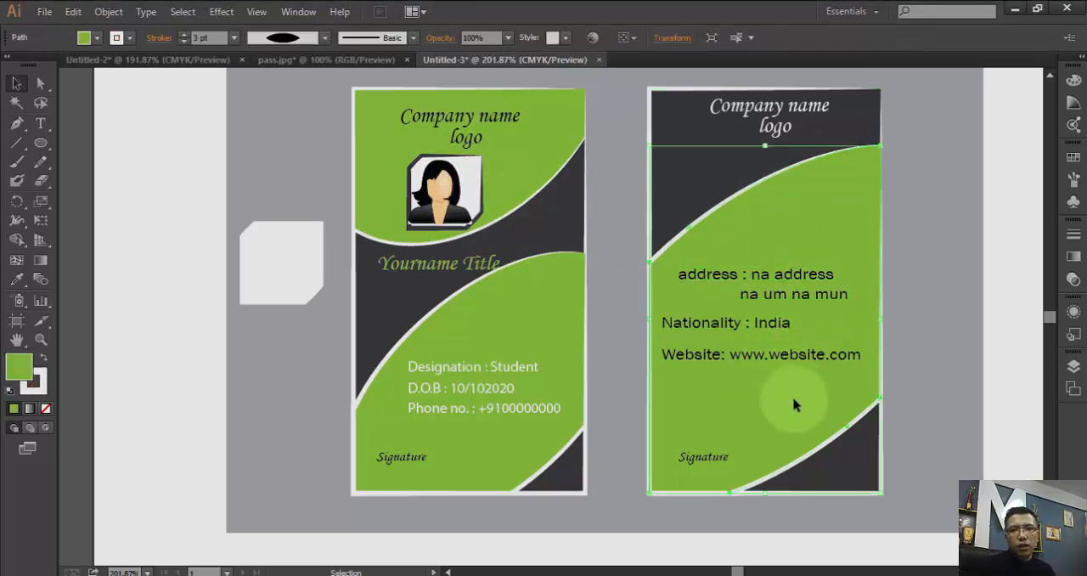
pyautogui.click(785, 291)
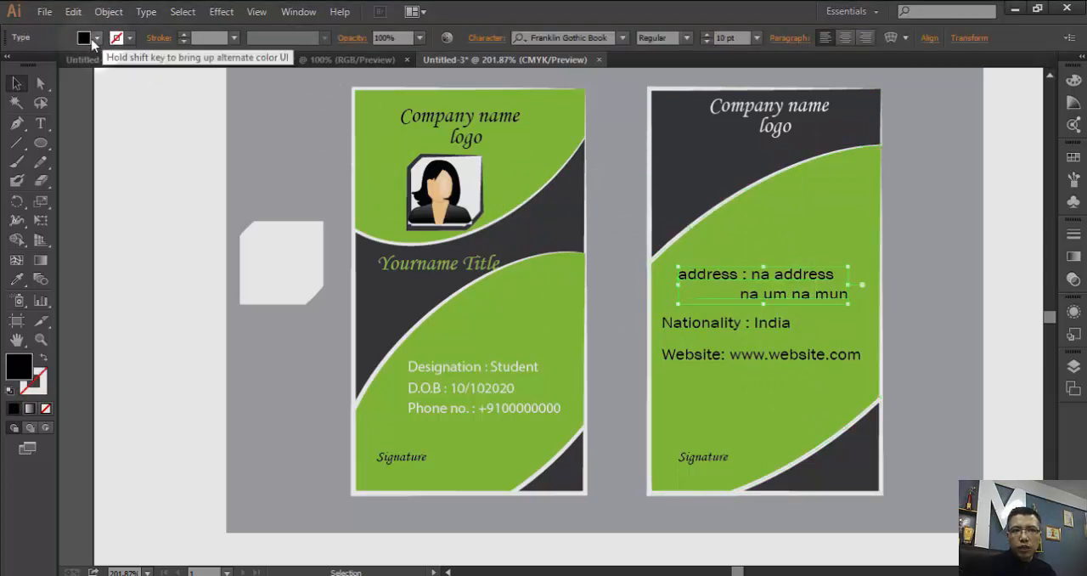
pyautogui.click(99, 39)
pyautogui.click(33, 65)
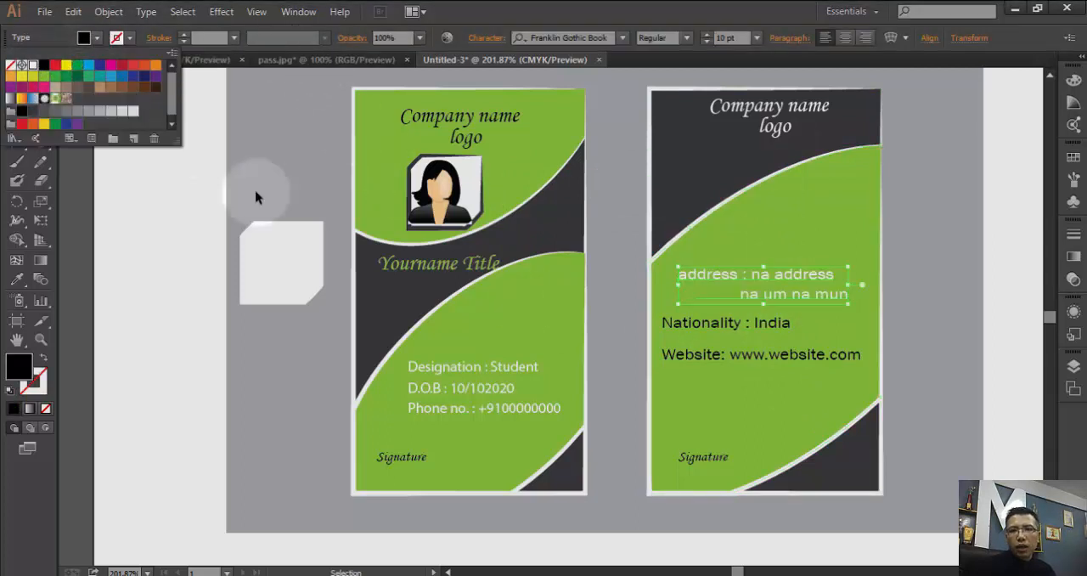
pyautogui.click(926, 258)
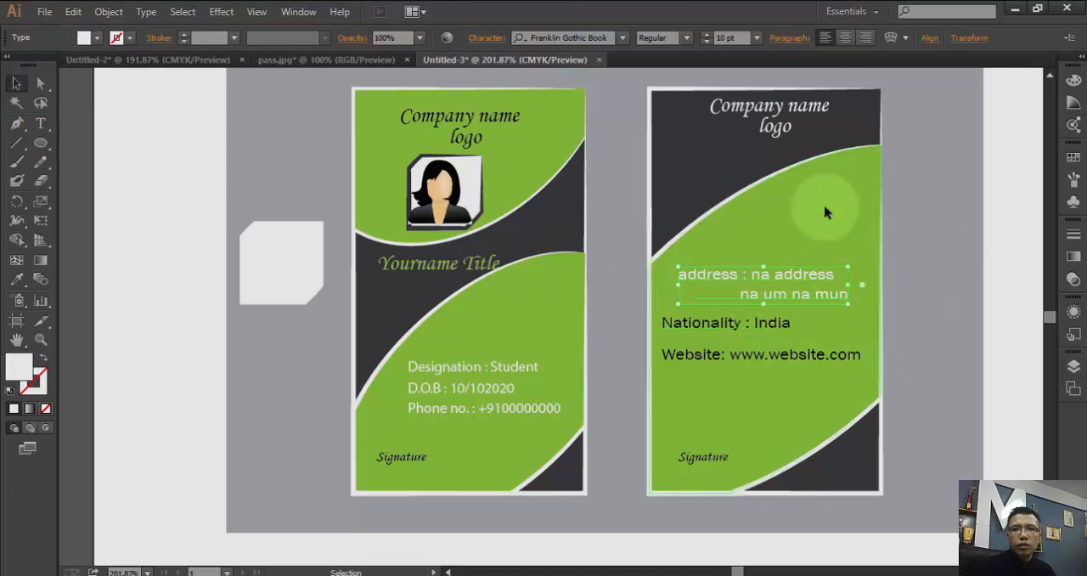
# - Recolor the address text on the back card with the dark gray swatch
pyautogui.click(775, 338)
pyautogui.click(813, 299)
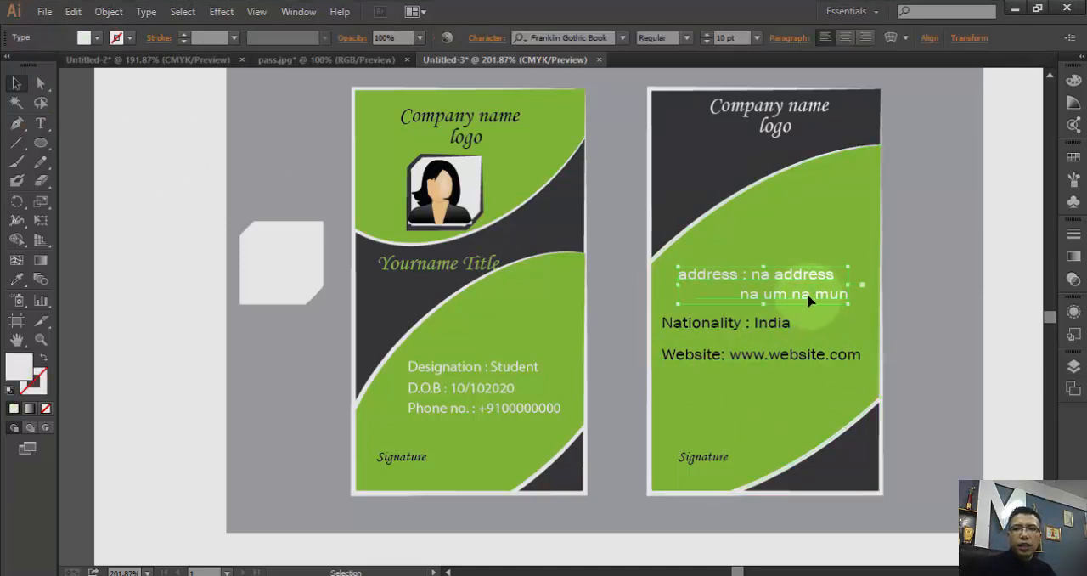
pyautogui.click(99, 42)
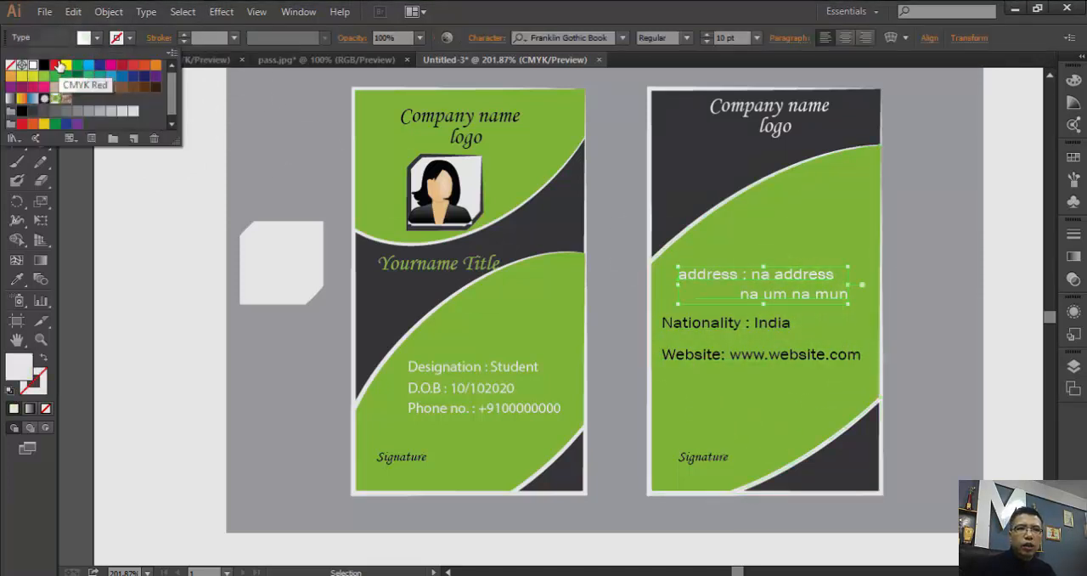
pyautogui.click(33, 110)
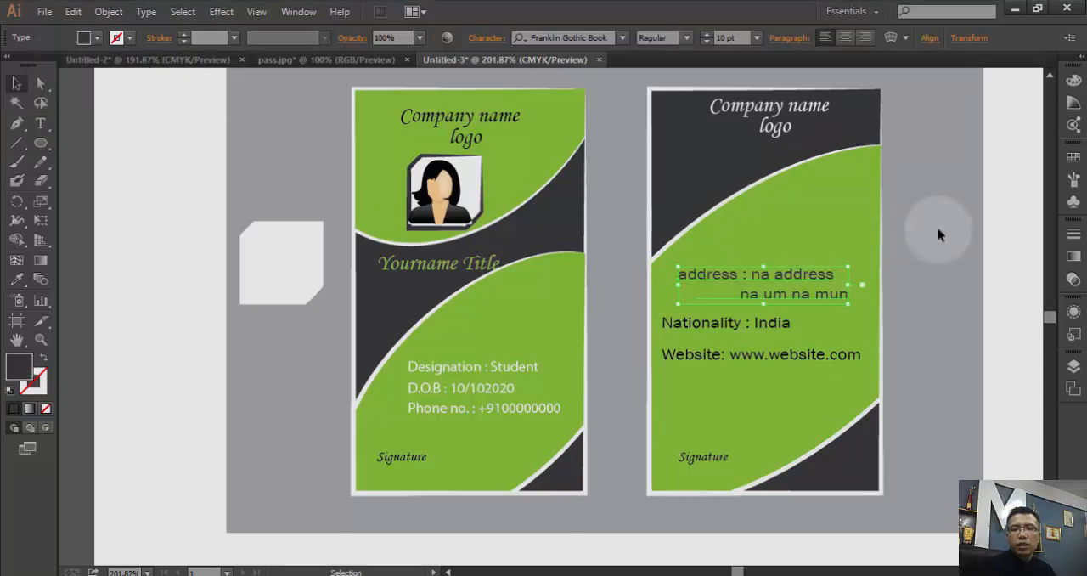
pyautogui.click(855, 357)
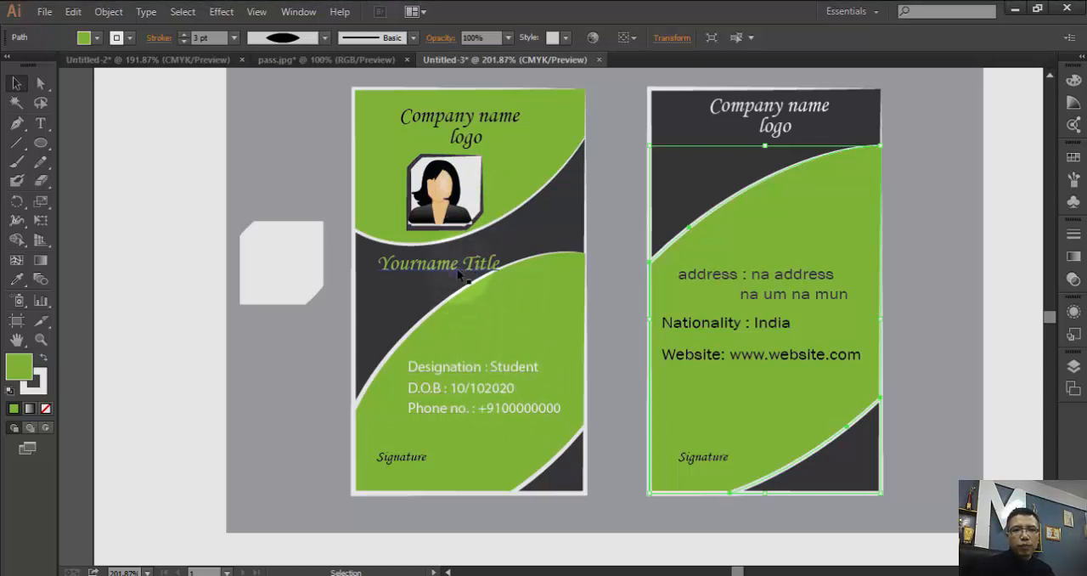
# - Shift the Yourname Title text slightly left on the front card and delete the spare light cut-corner shape beside the card
pyautogui.moveTo(466, 268); pyautogui.dragTo(454, 269)
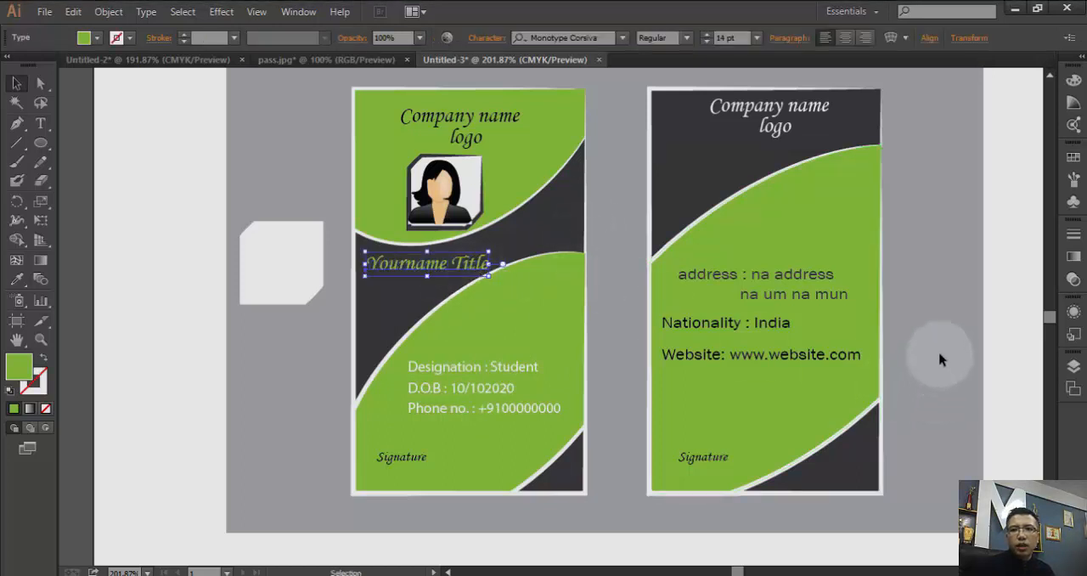
pyautogui.click(947, 464)
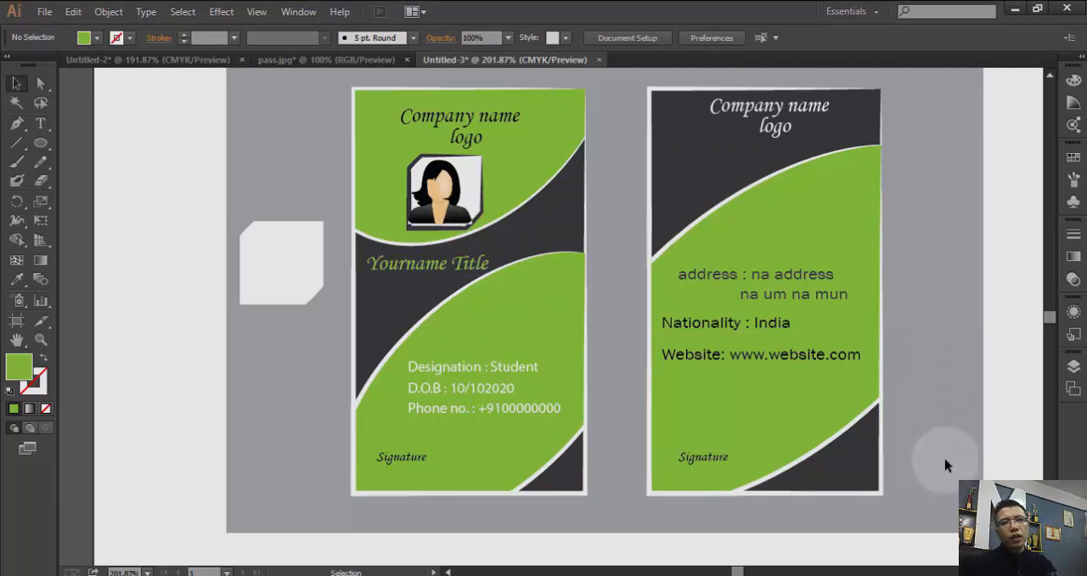
pyautogui.click(283, 270)
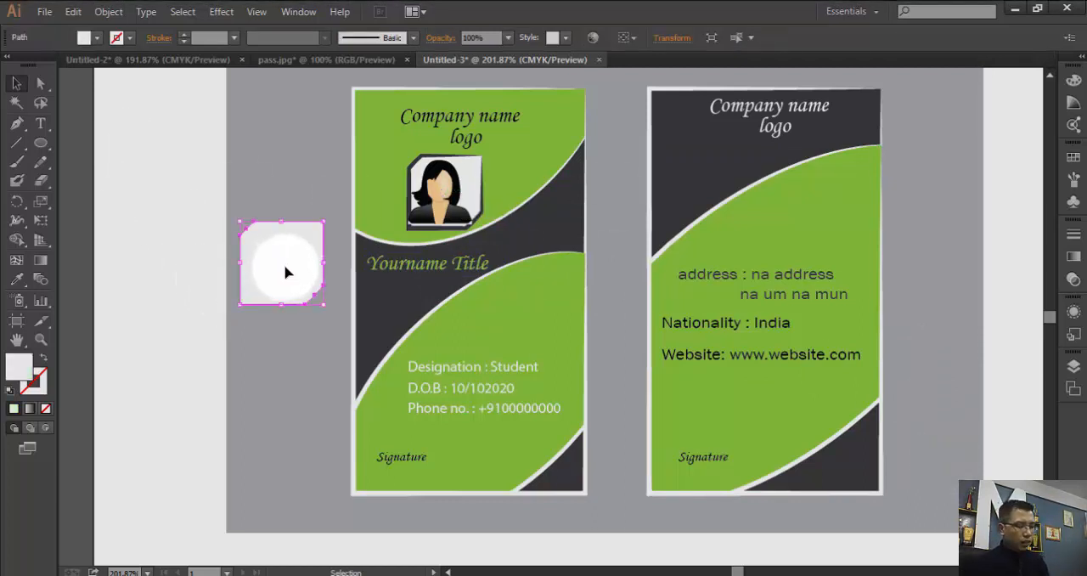
pyautogui.press('Delete')
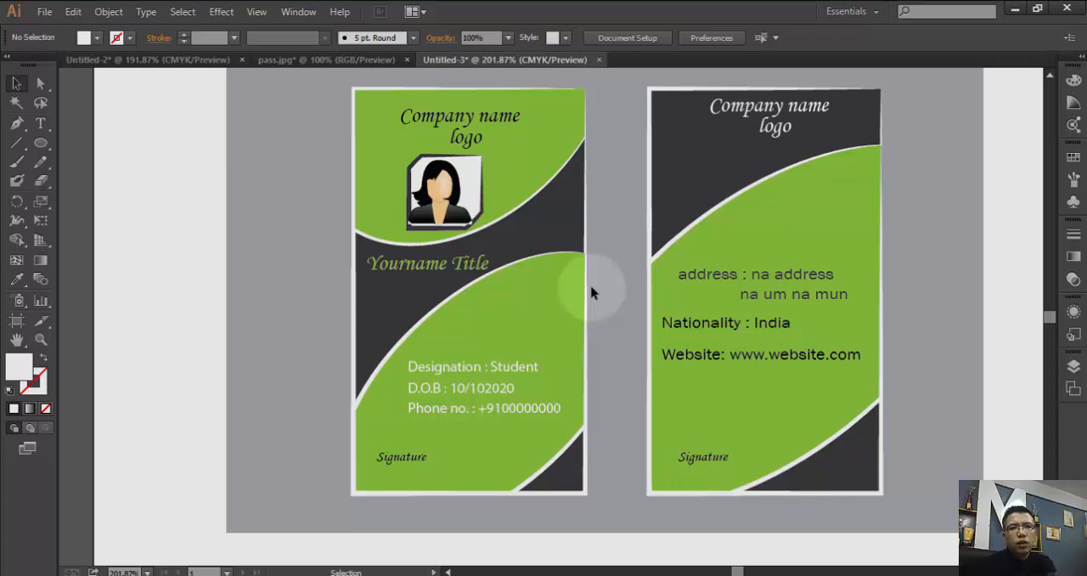
pyautogui.click(457, 215)
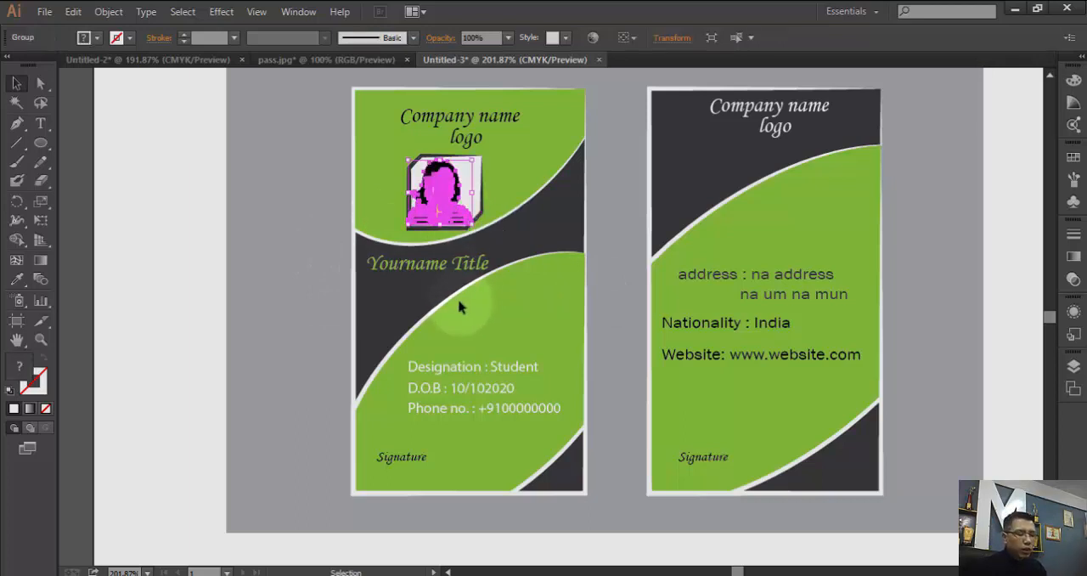
pyautogui.click(364, 201)
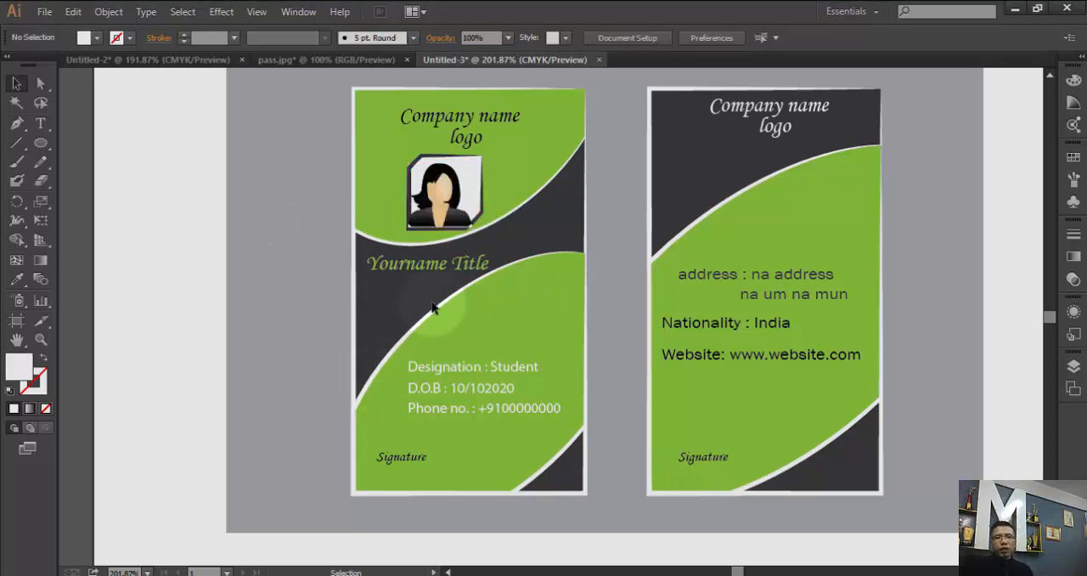
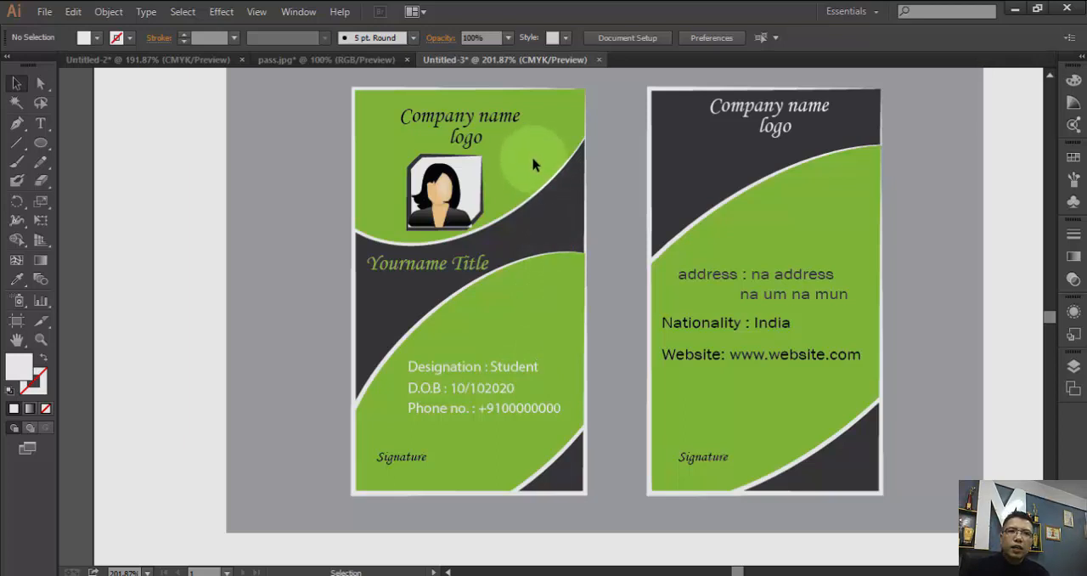
# - Try several fill swatches on the back card's large green shape, including yellow, blue, magenta and red-orange, ending with orange
pyautogui.click(857, 196)
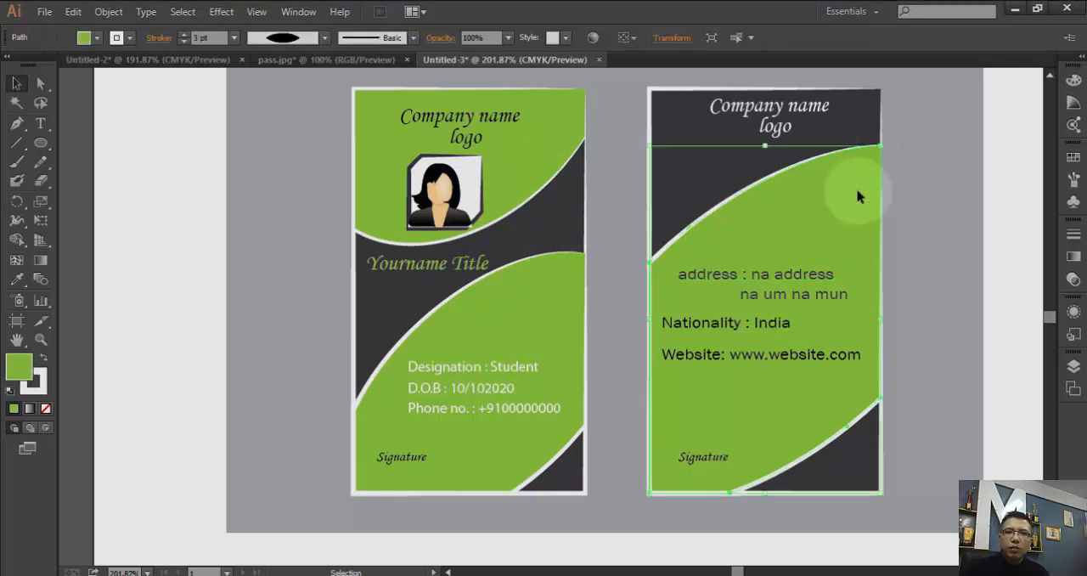
pyautogui.click(95, 37)
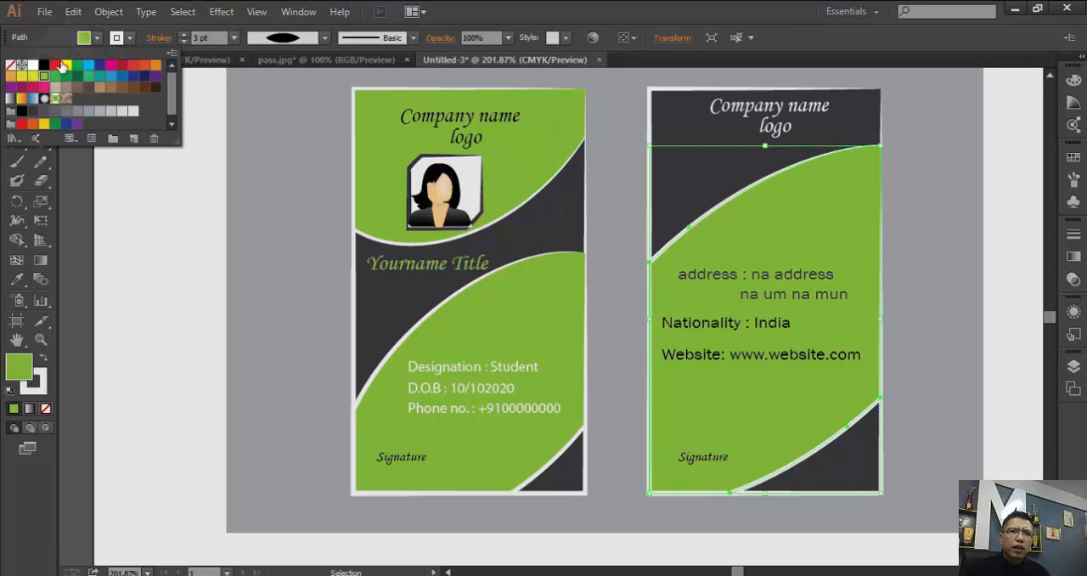
pyautogui.click(56, 65)
pyautogui.click(67, 66)
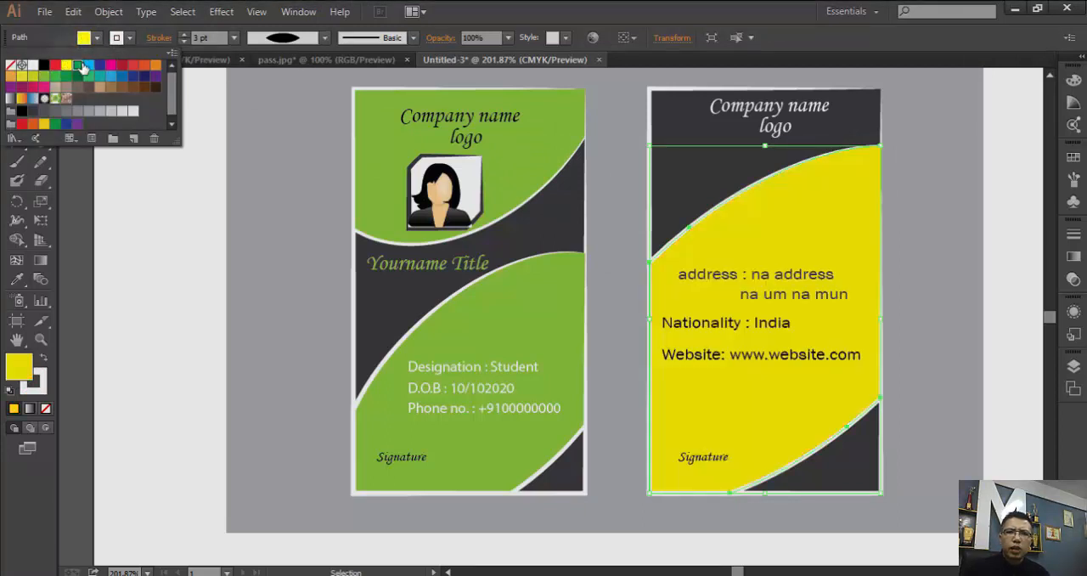
pyautogui.click(78, 65)
pyautogui.click(90, 66)
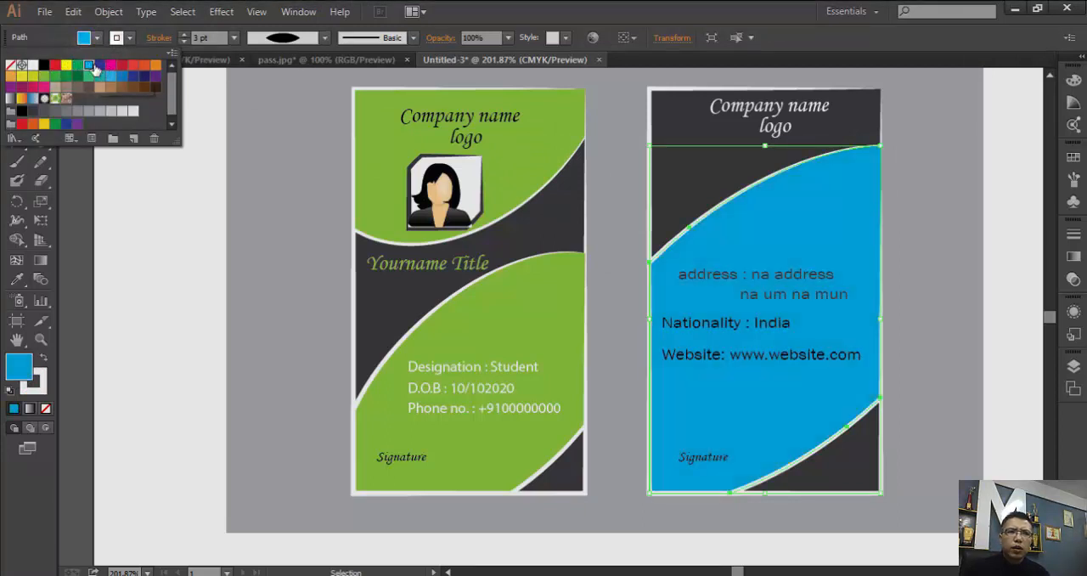
pyautogui.click(99, 65)
pyautogui.click(111, 66)
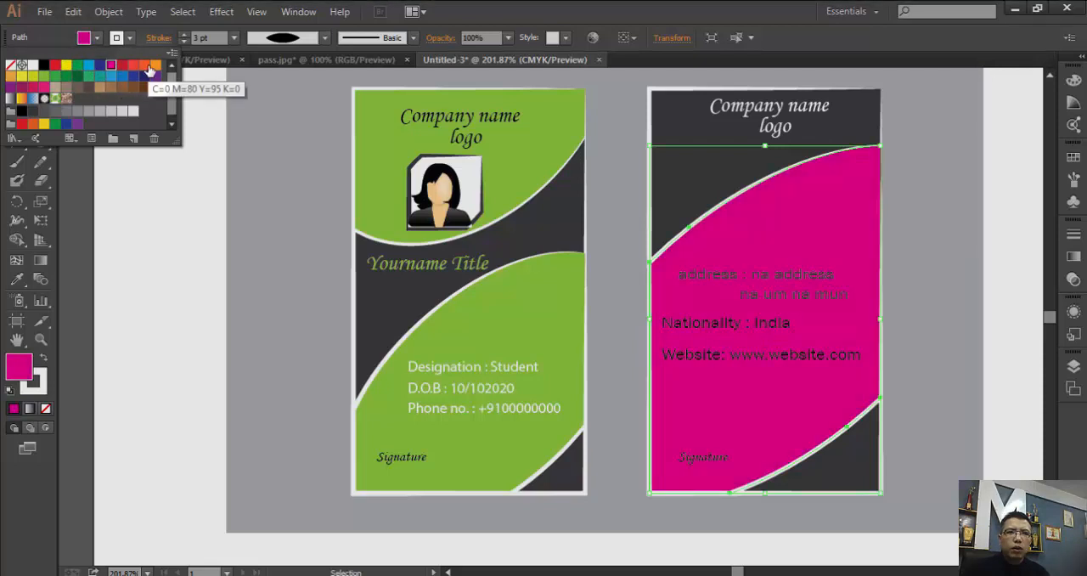
pyautogui.click(131, 66)
pyautogui.click(144, 67)
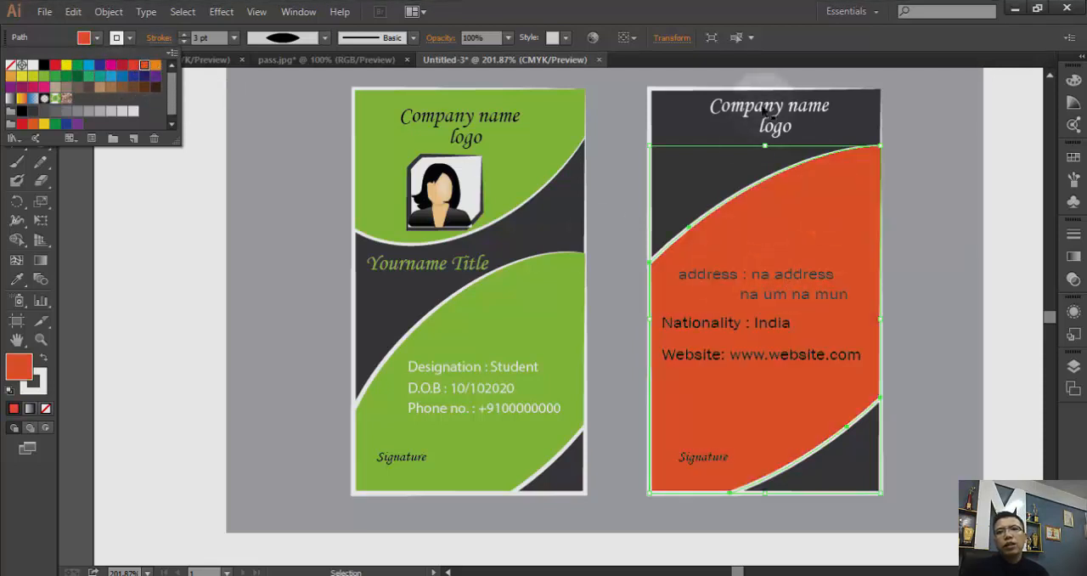
pyautogui.click(156, 66)
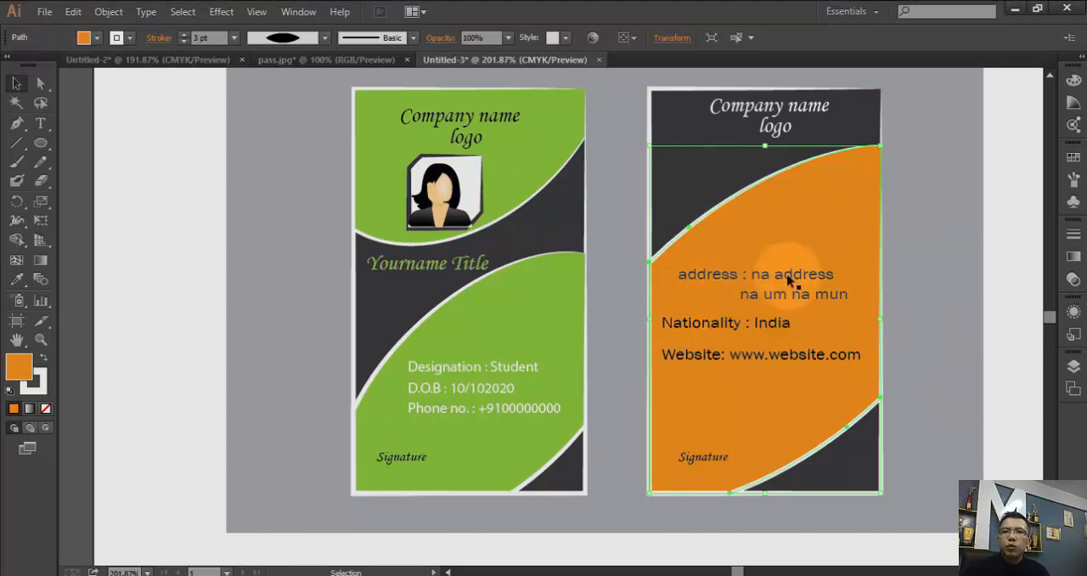
pyautogui.click(959, 294)
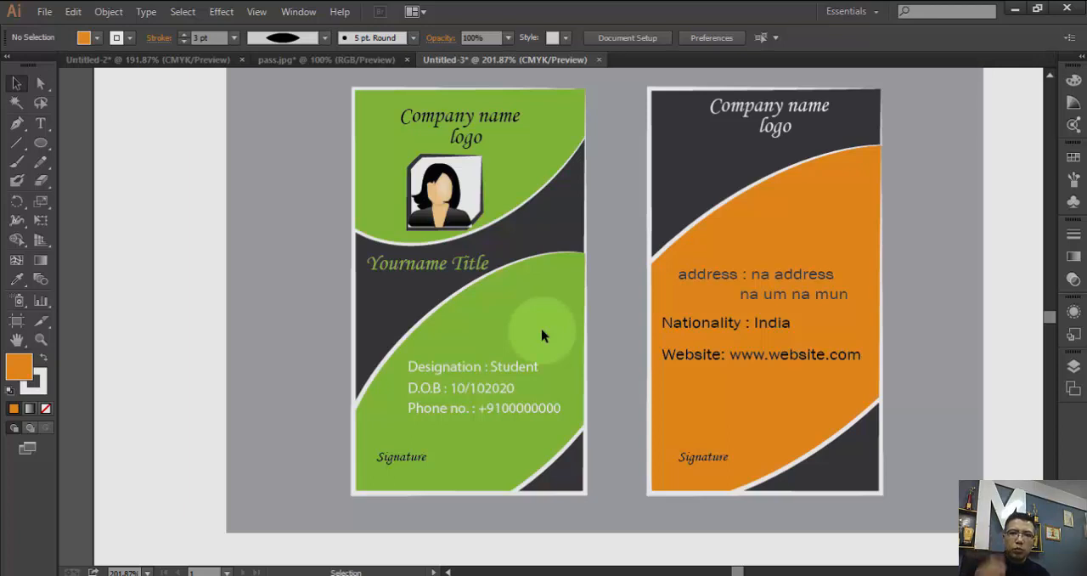
# - Recolor the back card's large curved shape with the green swatch matching the front card, and deselect it
pyautogui.click(830, 237)
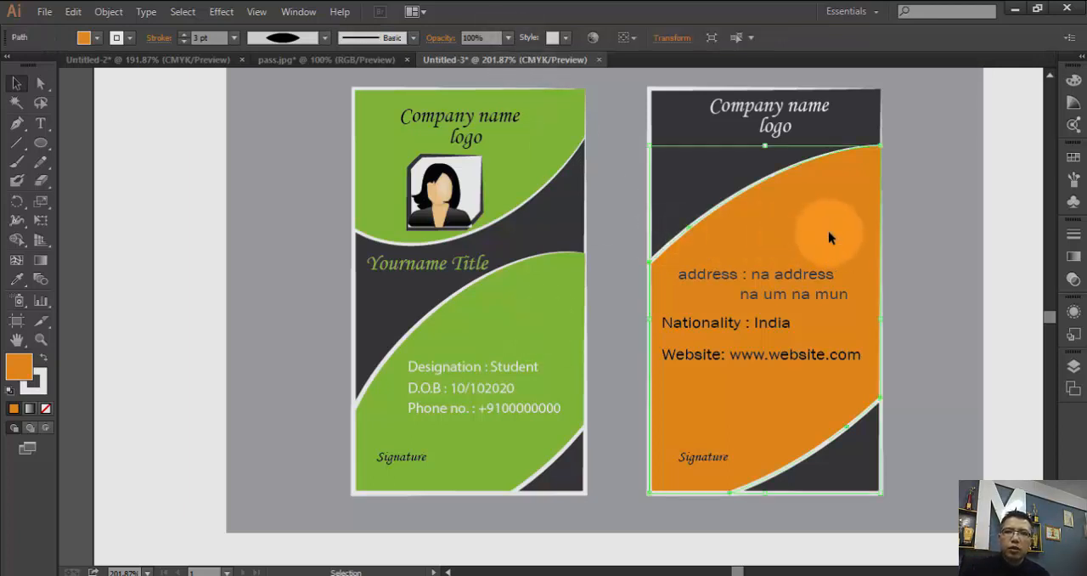
pyautogui.click(83, 38)
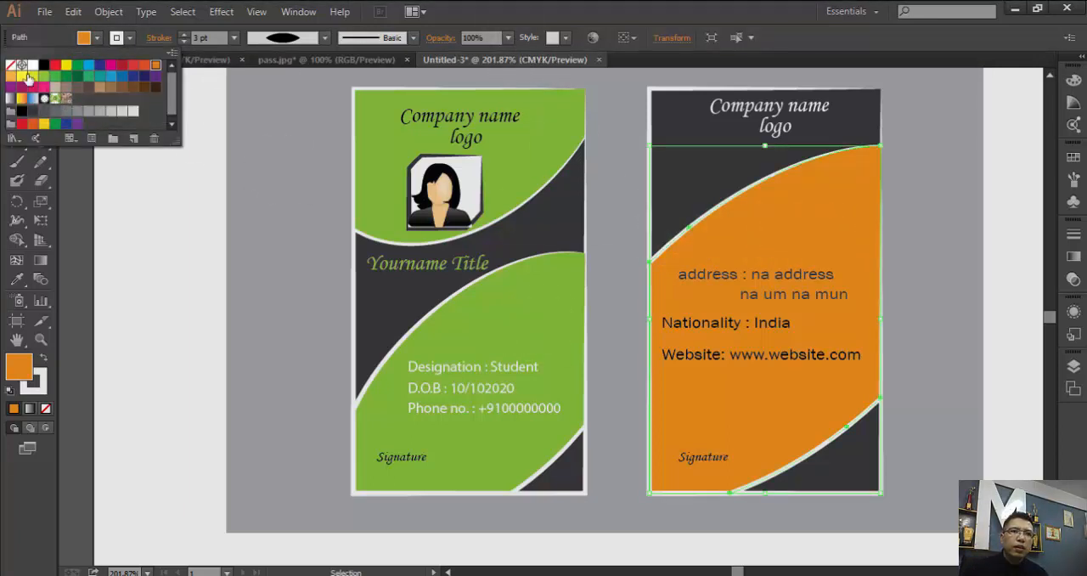
pyautogui.click(45, 76)
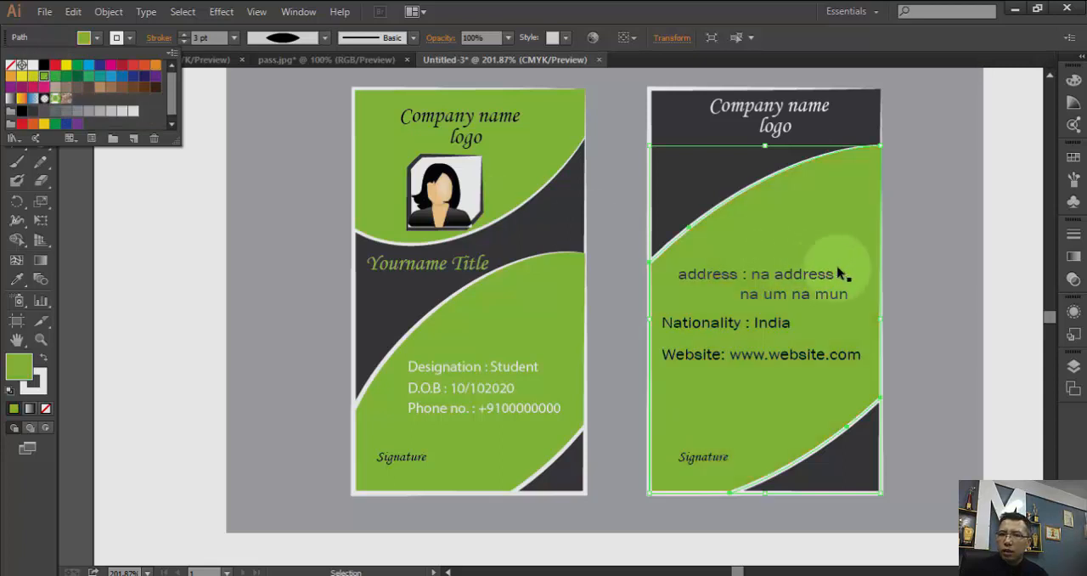
pyautogui.click(946, 235)
pyautogui.click(1007, 330)
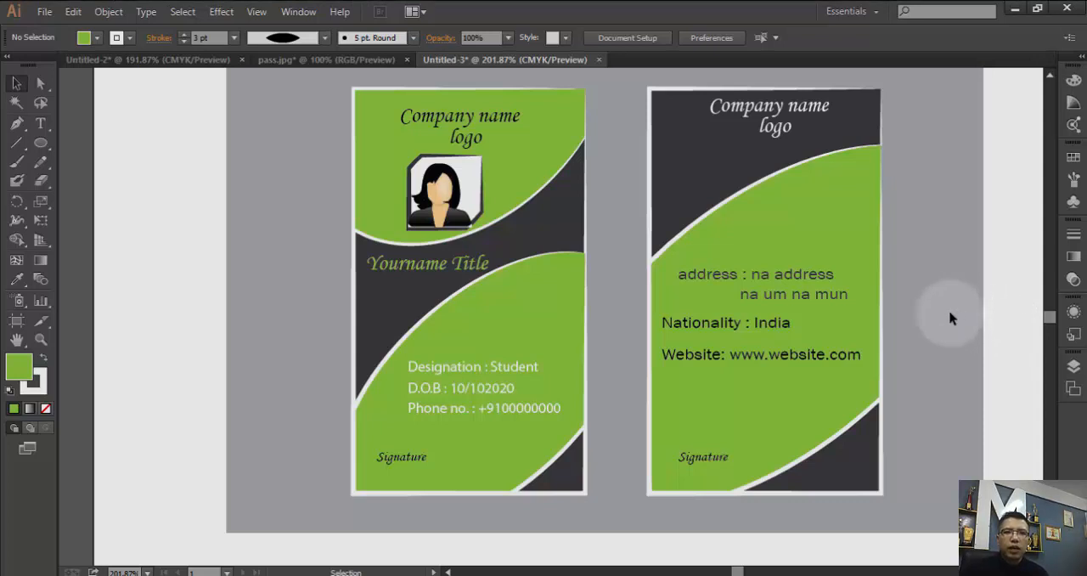
# - Open the D.O.B line on the front card for text editing
pyautogui.doubleClick(489, 390)
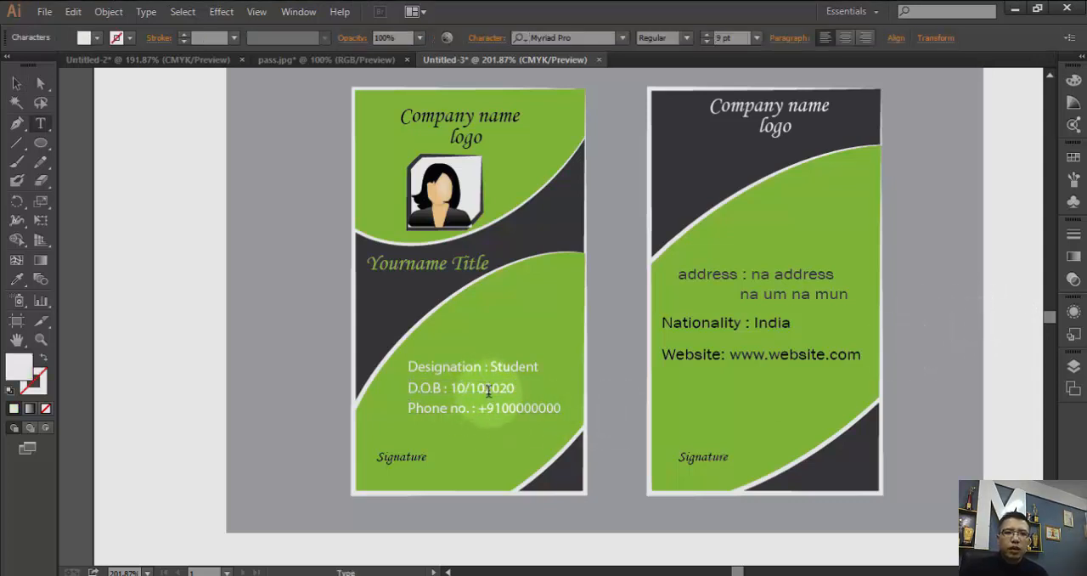